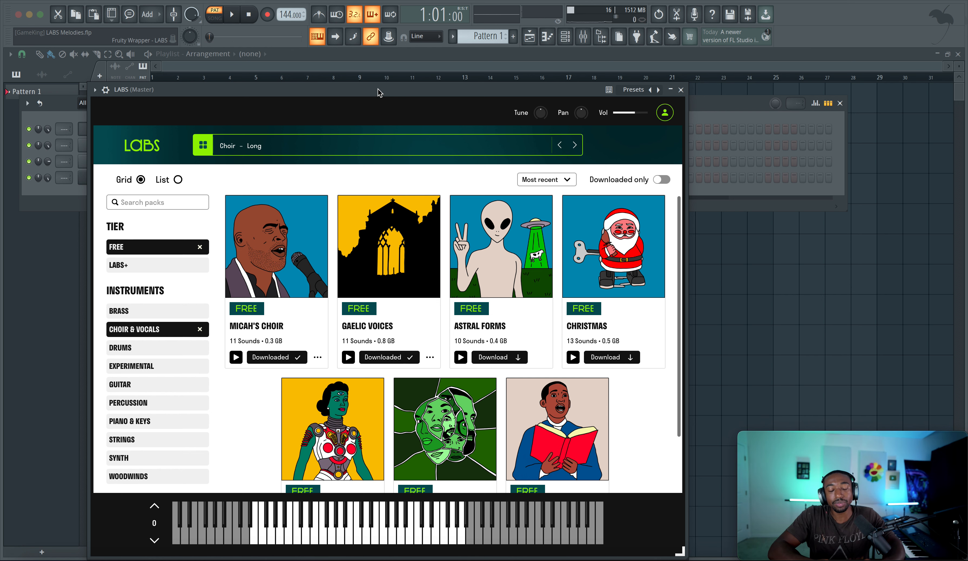
Step: Filter the free choir and vocals packs in the LABS channel to downloaded ones only
drag(378, 88, 371, 87)
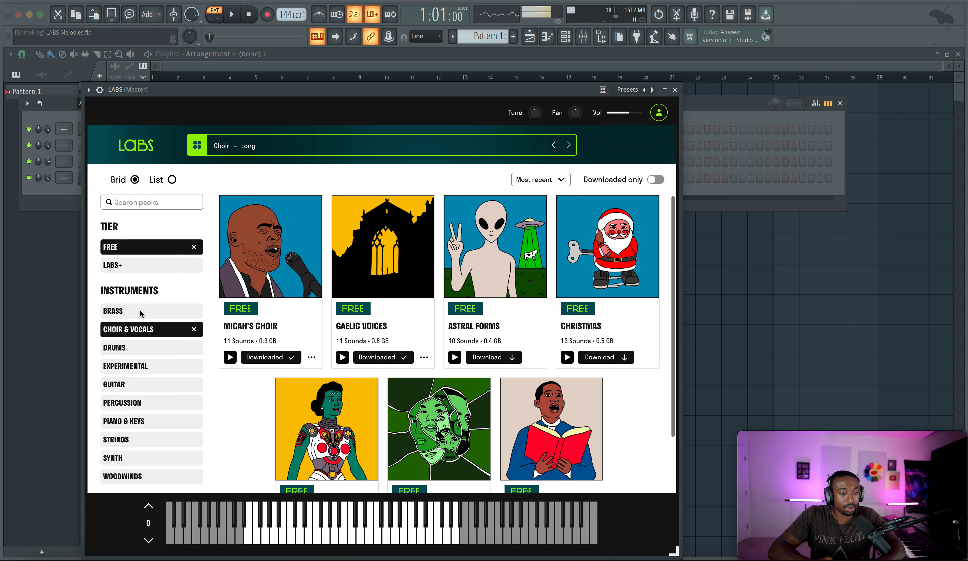
click(657, 180)
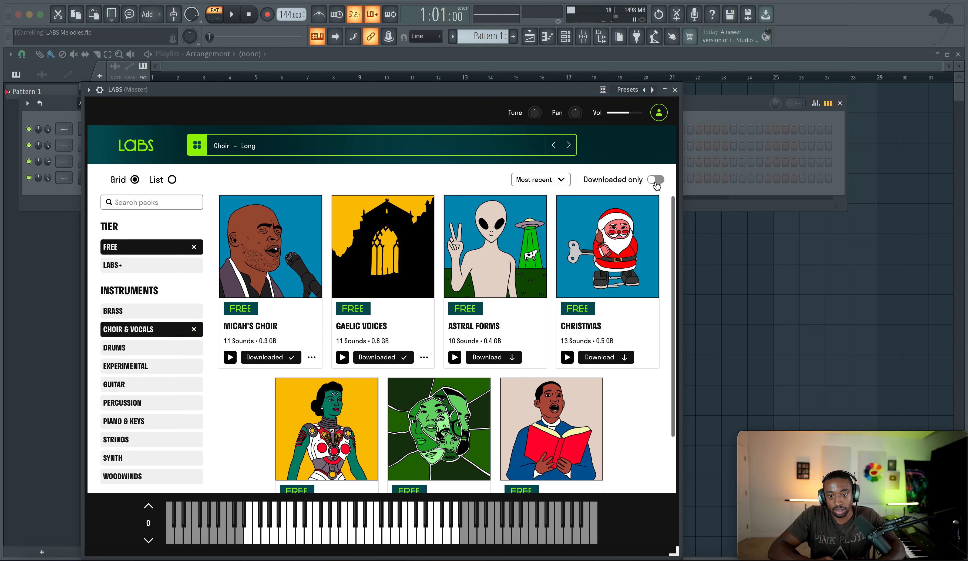
click(676, 90)
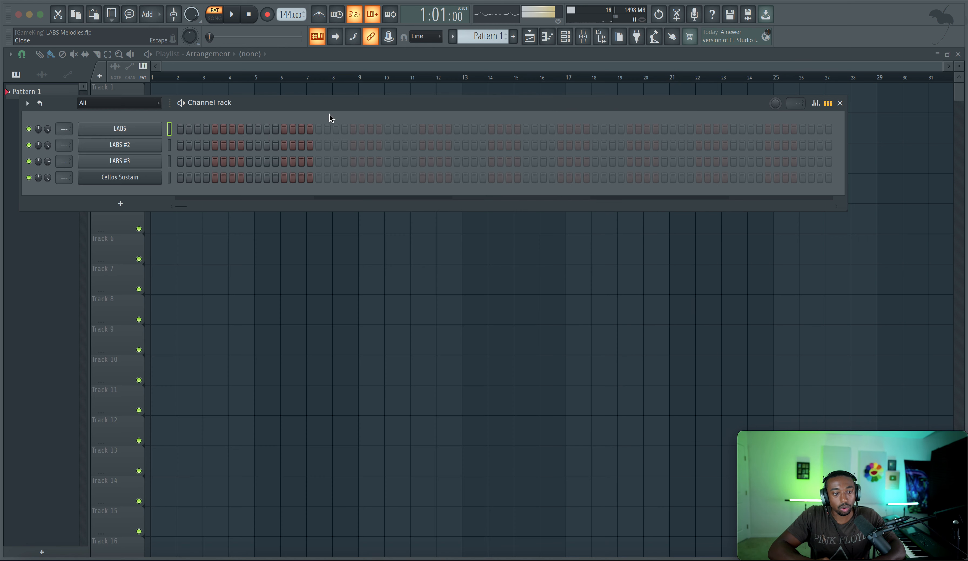
click(161, 131)
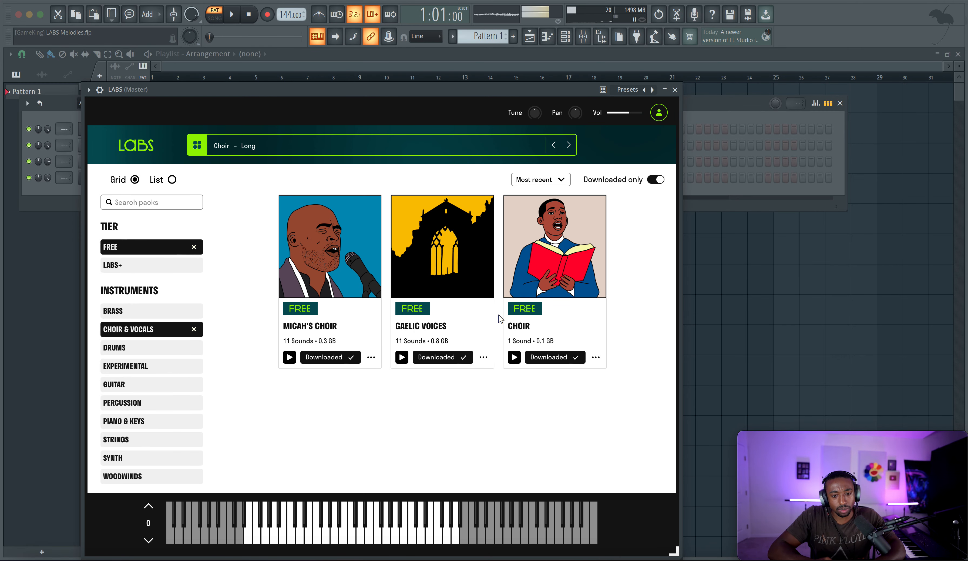
Step: Look through the sounds in the Micah's Choir and Choir packs, and close the LABS plugin
click(331, 328)
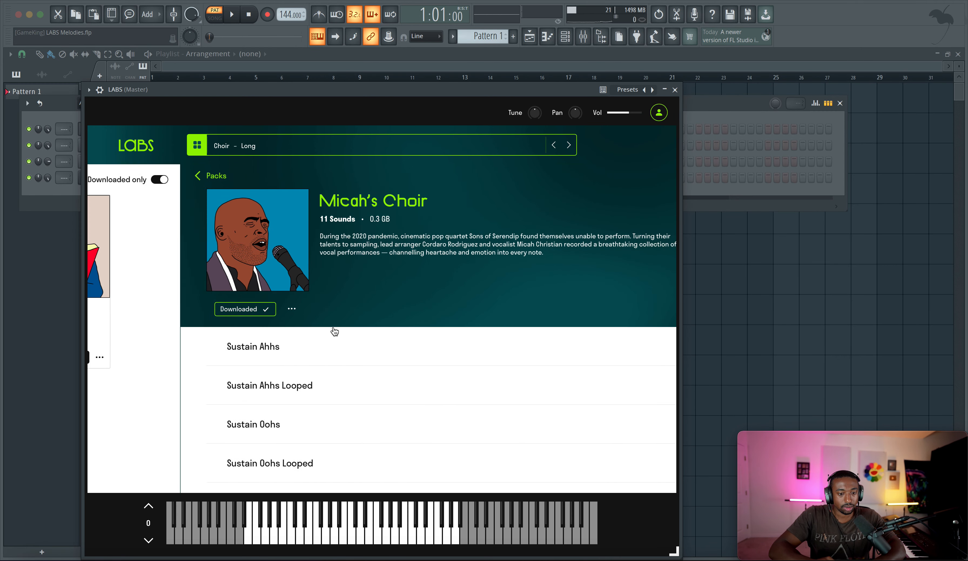
scroll(368, 373, down, 2)
scroll(368, 373, down, 5)
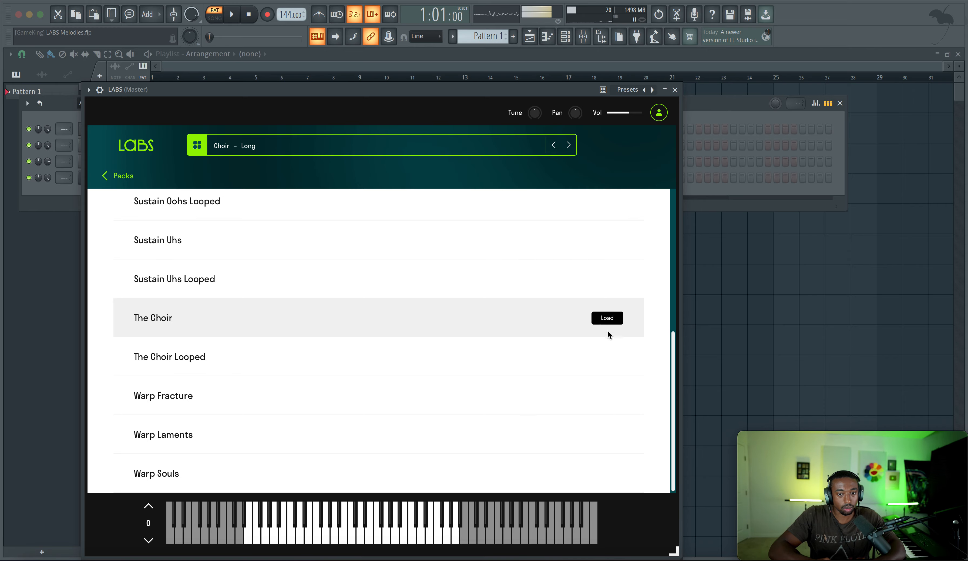
scroll(374, 374, up, 6)
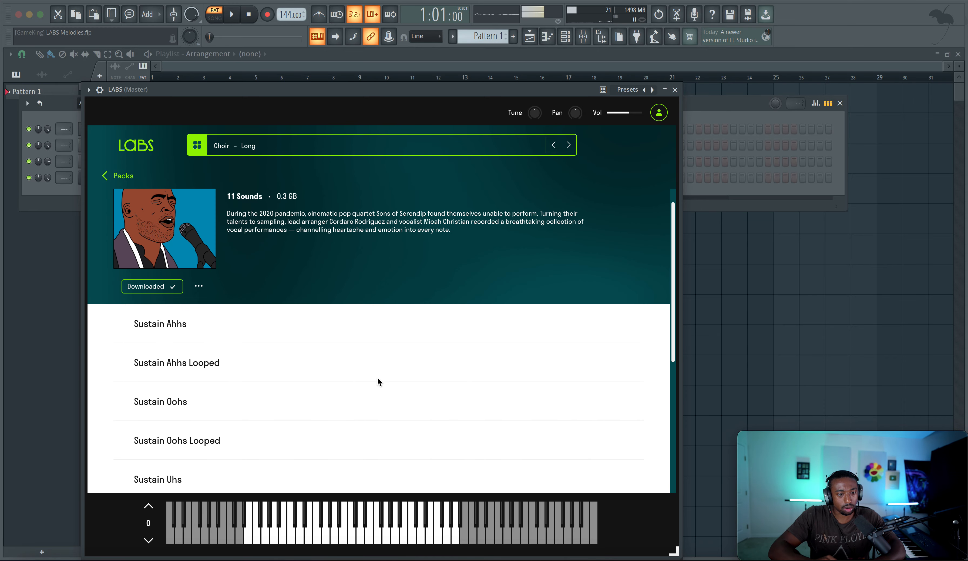
click(107, 174)
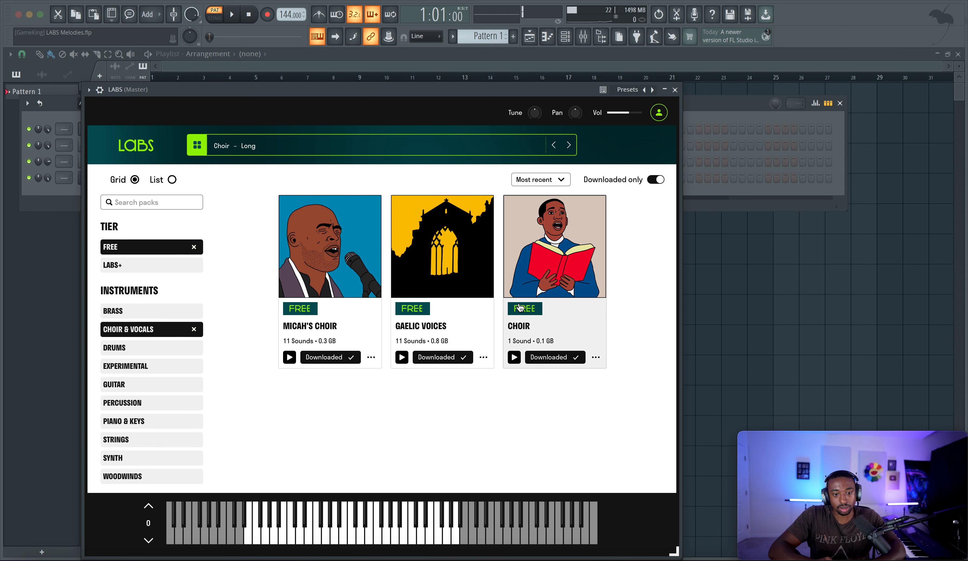
click(557, 248)
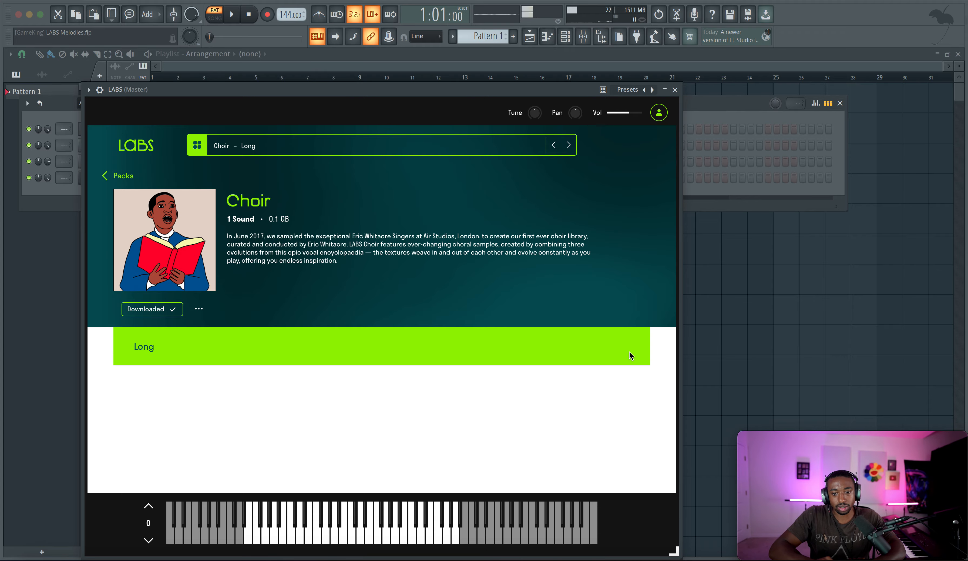
click(675, 90)
Step: Open the LABS channel's piano roll and draw a two-bar D4 note at bar 1
right_click(158, 130)
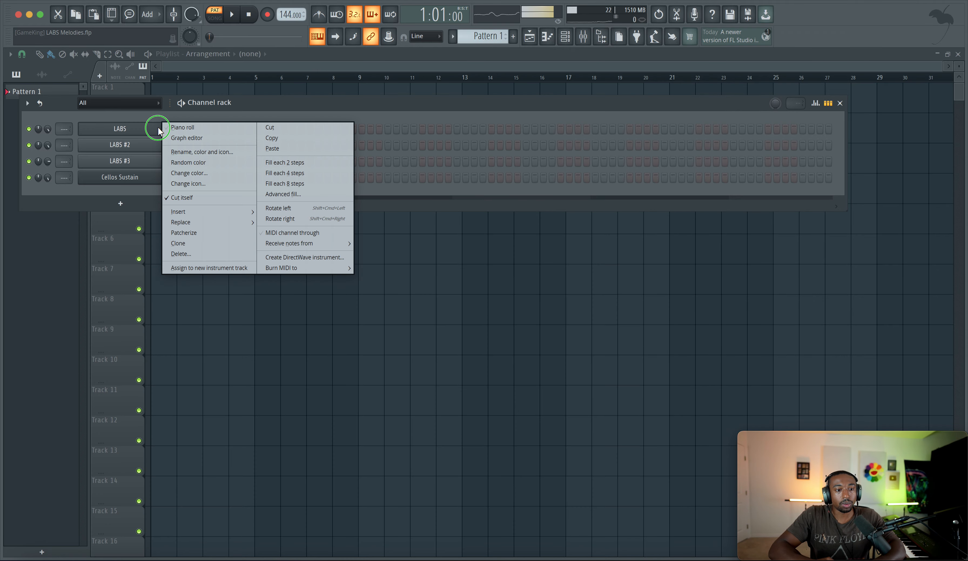
click(188, 127)
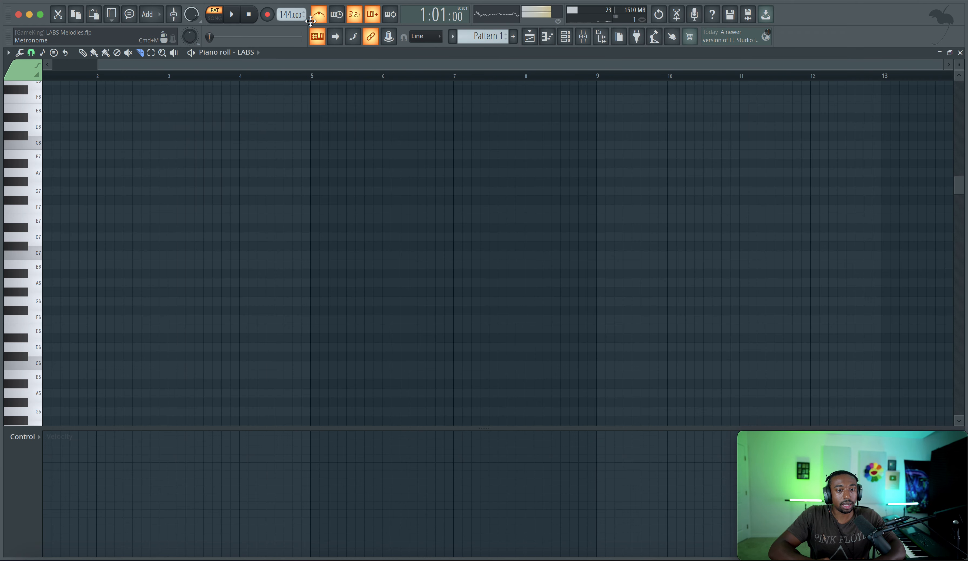
drag(232, 65, 109, 86)
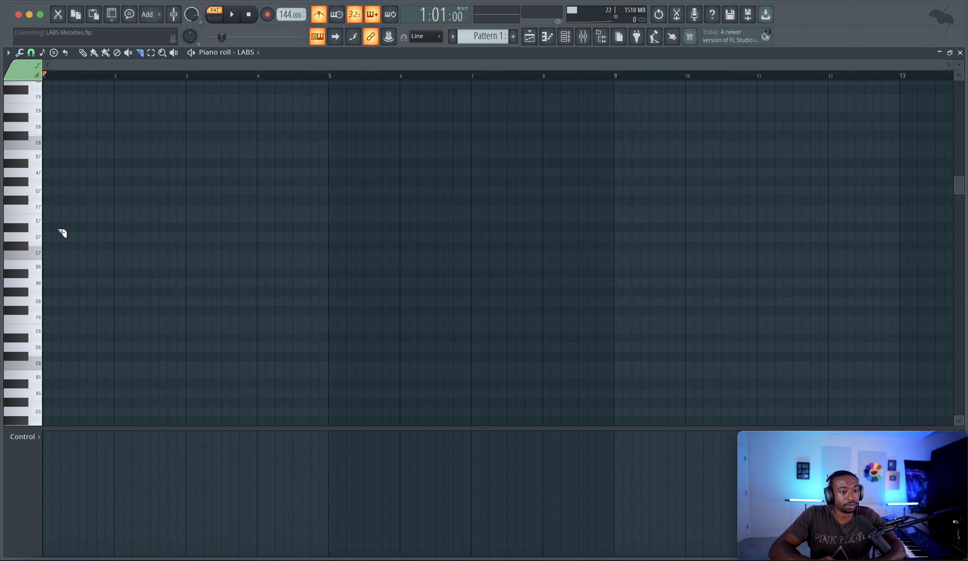
scroll(62, 217, down, 5)
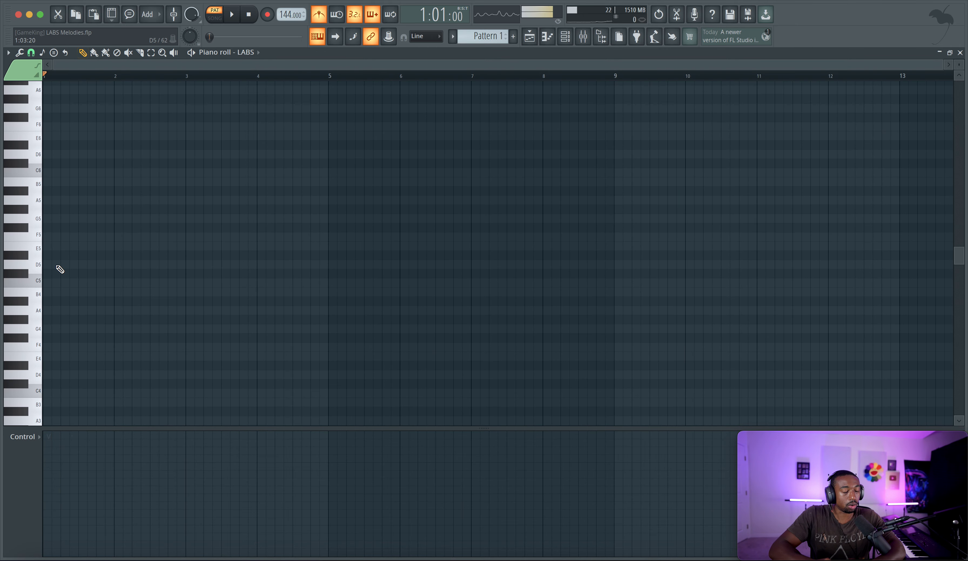
scroll(58, 251, down, 5)
click(52, 182)
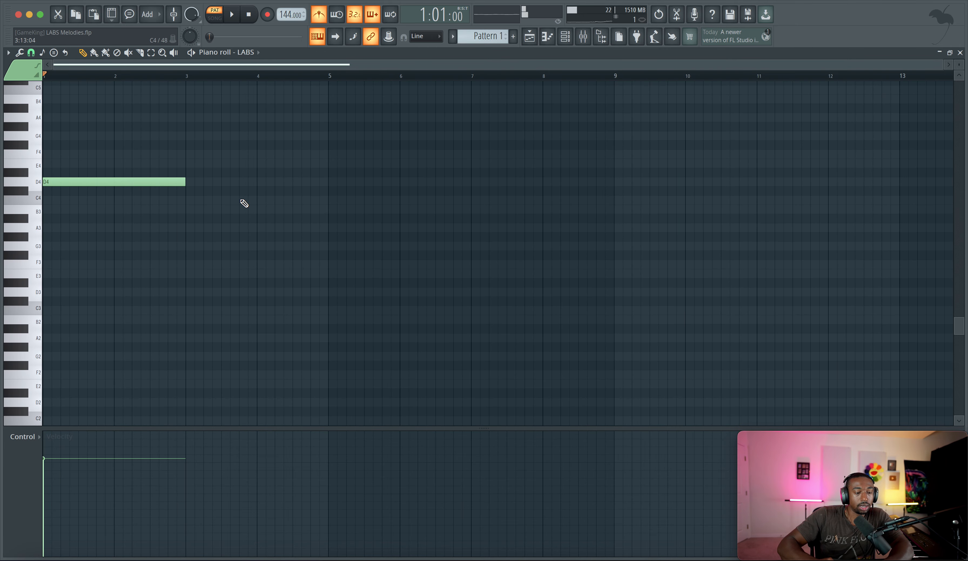
Step: Double the D4 note an octave higher on D5, and add two-bar D#4 and D#5 notes at bar 3
drag(63, 292, 32, 108)
key(space)
drag(176, 277, 159, 49)
key(space)
drag(166, 136, 308, 129)
drag(376, 276, 116, 97)
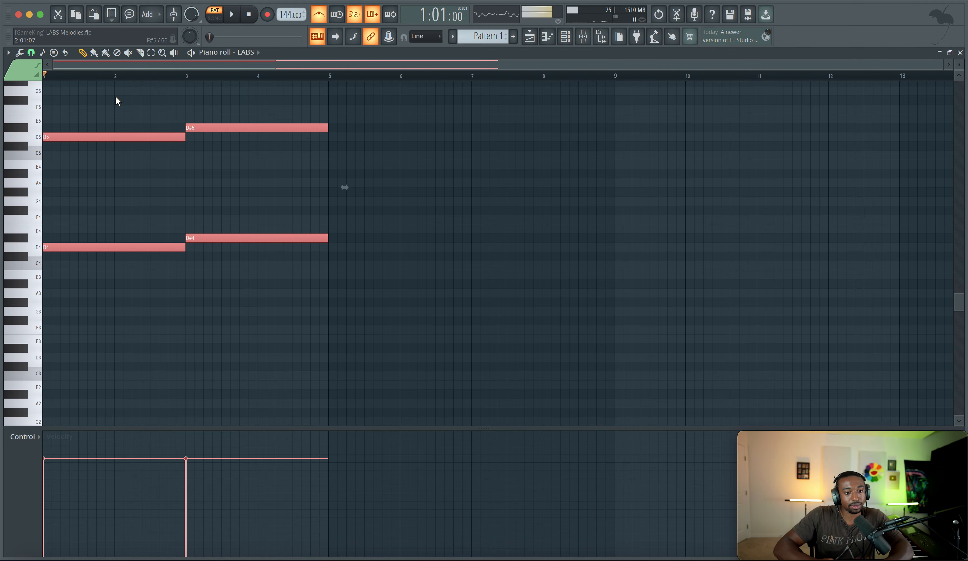
Step: Copy the four-note pattern to bars 5 to 8, and turn its D#4 and D#5 notes into repeated one-bar notes at bars 7 and 8
key(space)
drag(115, 137, 397, 135)
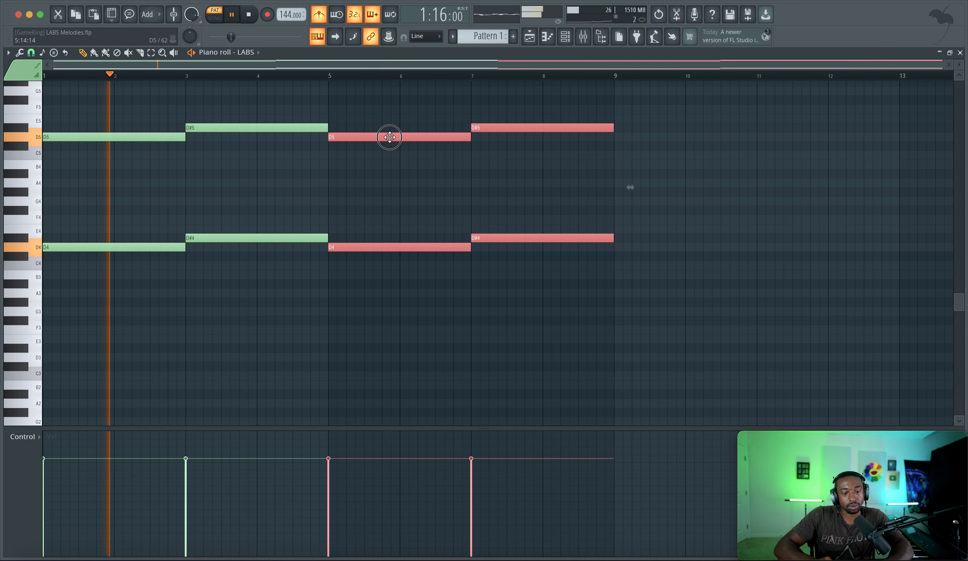
click(599, 130)
drag(599, 128, 584, 275)
drag(611, 239, 541, 240)
key(ctrl+b)
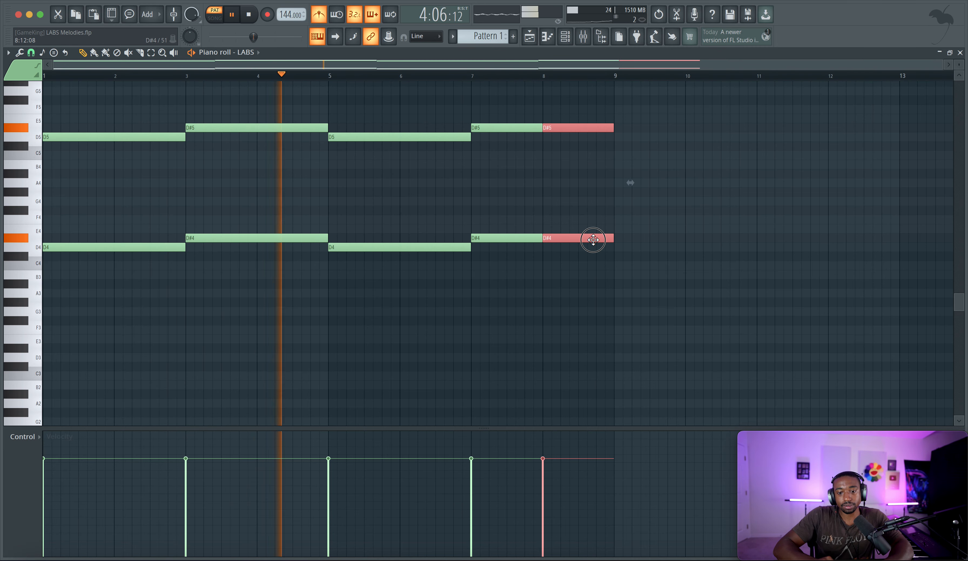
Step: Lower the bar 8 notes to A#4 and A#3, and play back the end of the pattern
key(space)
drag(487, 97, 550, 102)
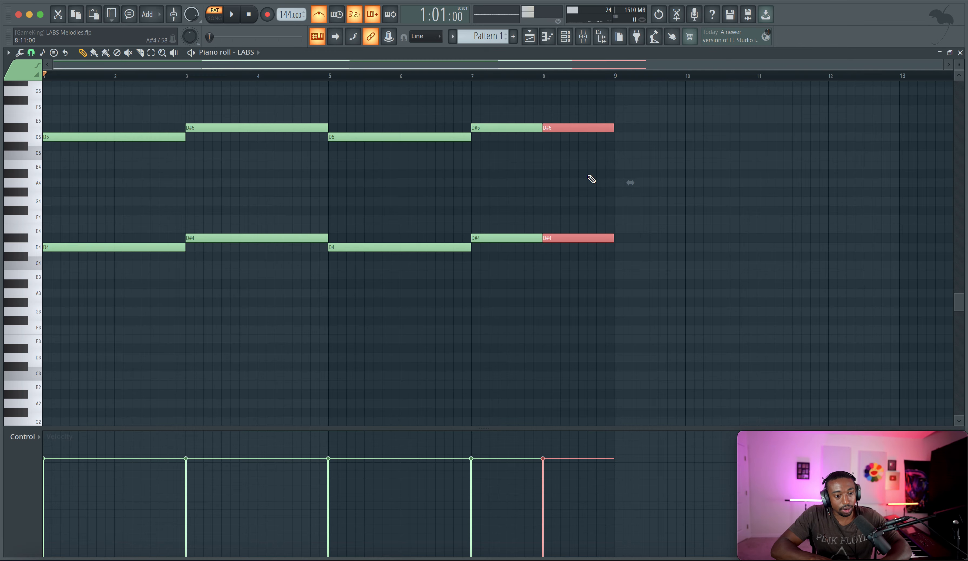
key(Down)
key(Down)
key(Down)
key(Down)
key(Down)
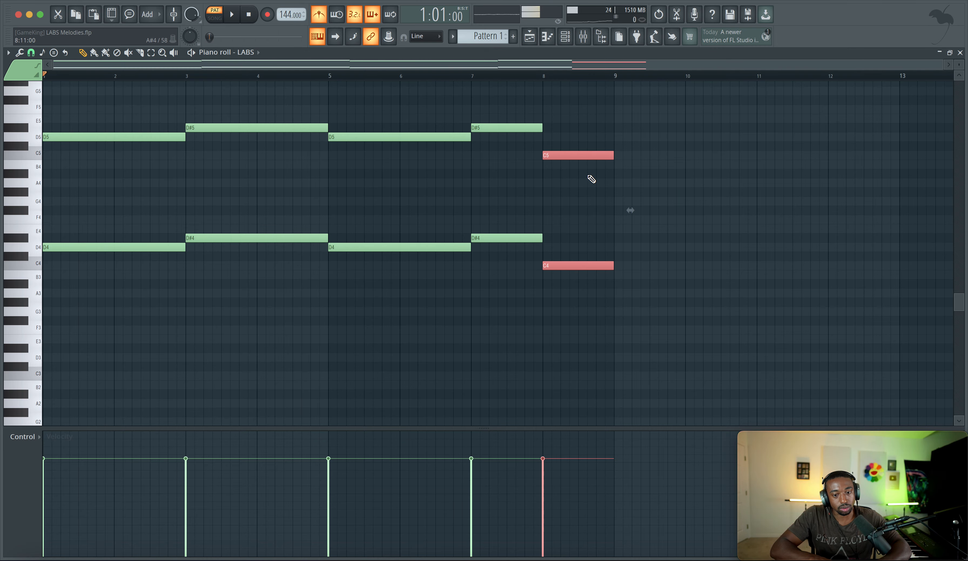
click(465, 75)
key(space)
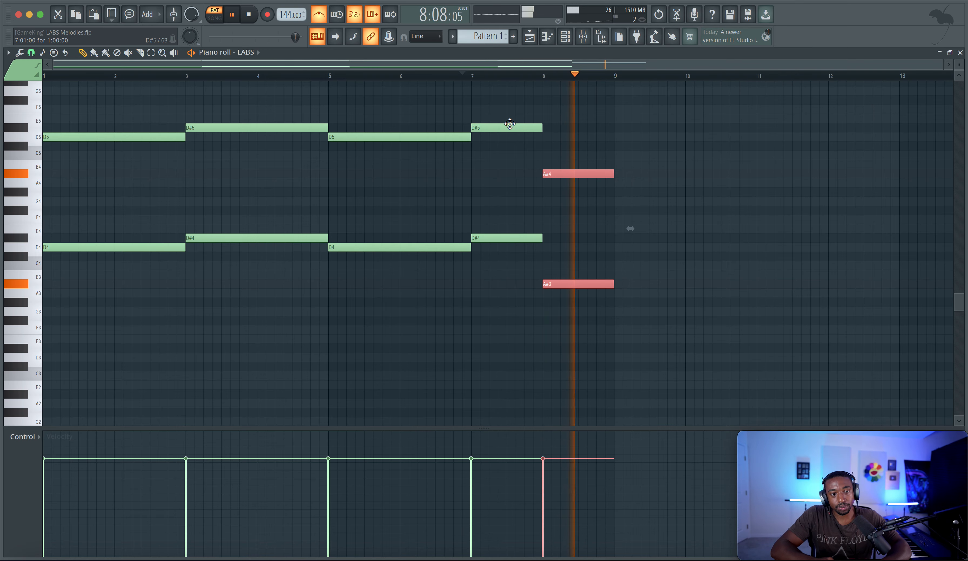
Step: Try the bar 8 notes on G#4 and G#3, and return them to A#4 and A#3
key(space)
key(Down)
key(Down)
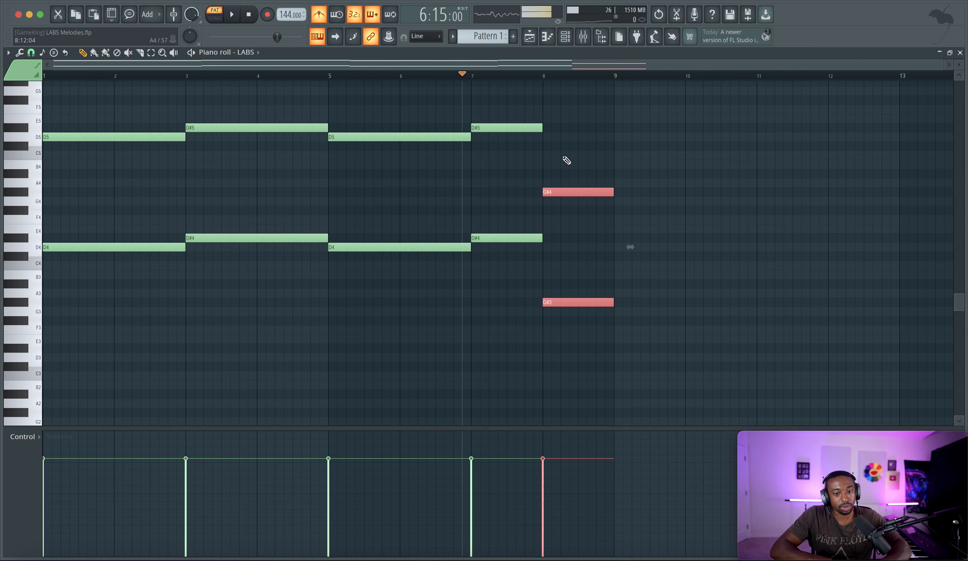
key(space)
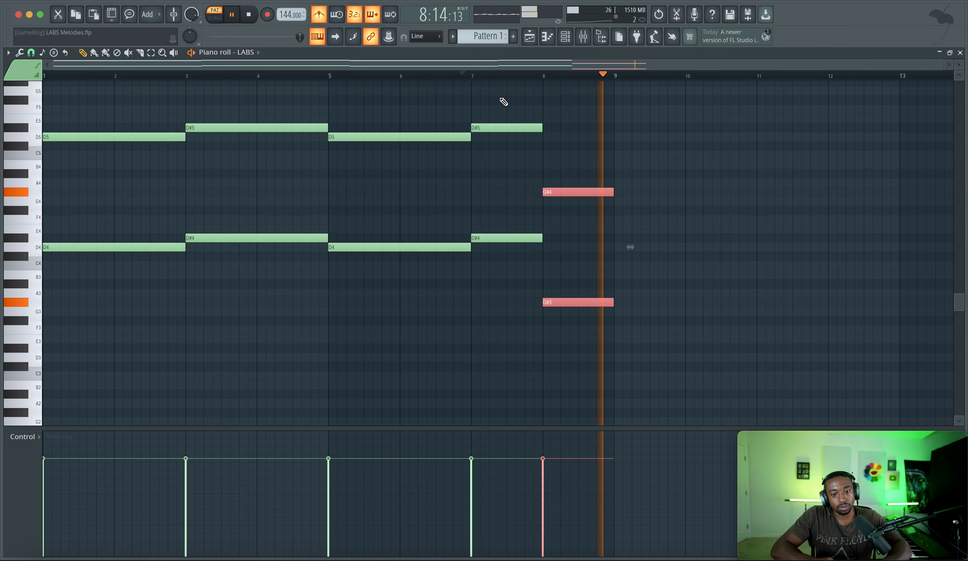
key(space)
key(Up)
key(Up)
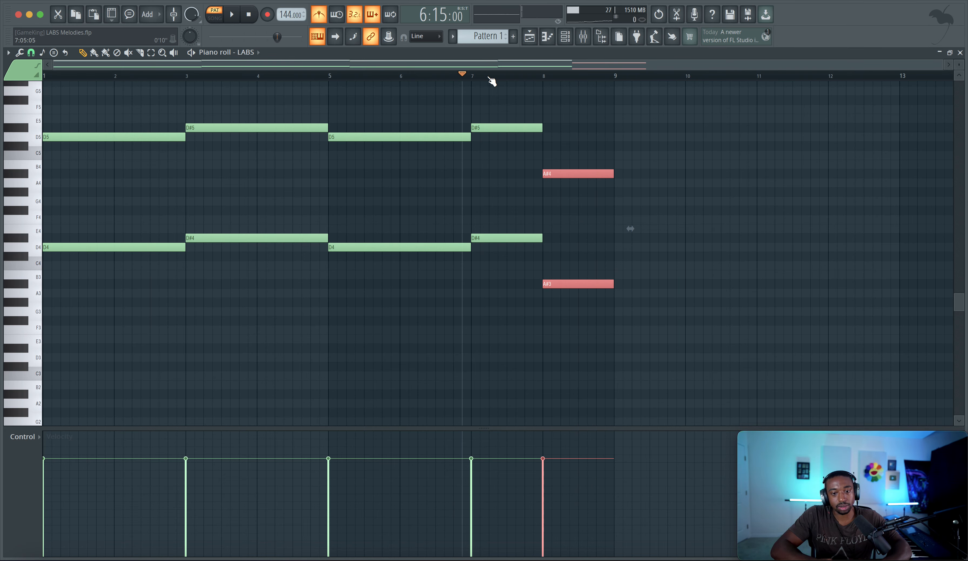
key(space)
key(space)
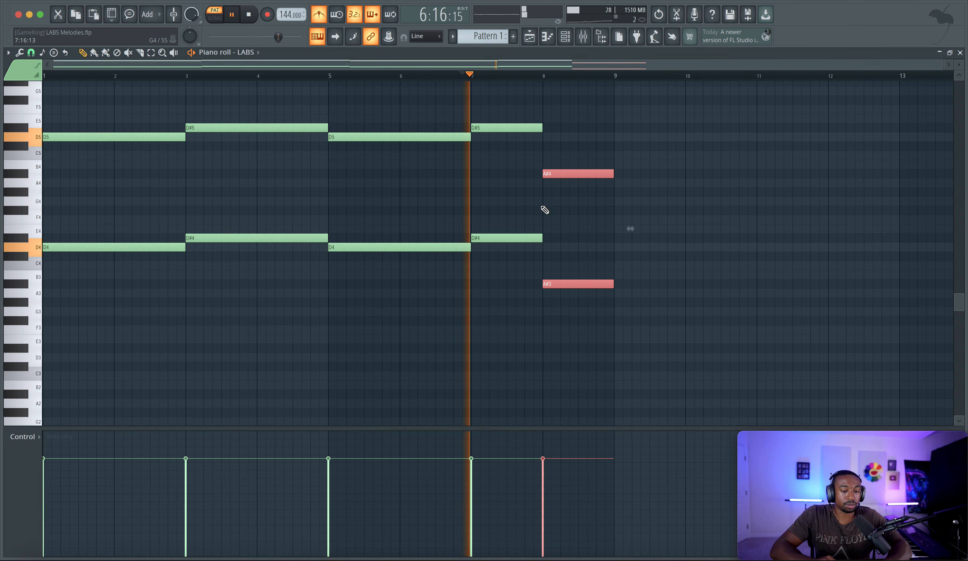
Step: Filter LABS #2's piano and keys packs to downloaded ones only, and view the strings packs in LABS #3
key(F6)
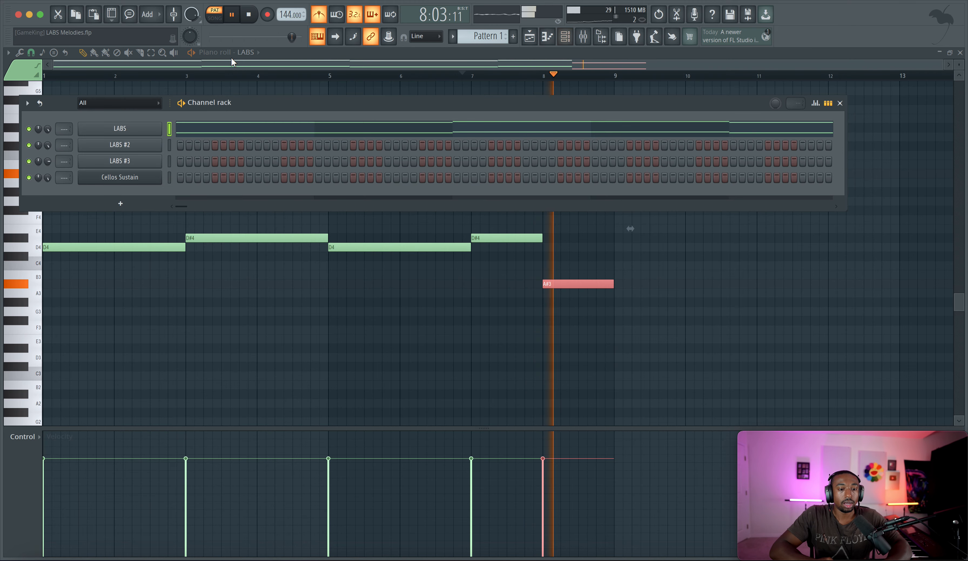
key(space)
click(144, 148)
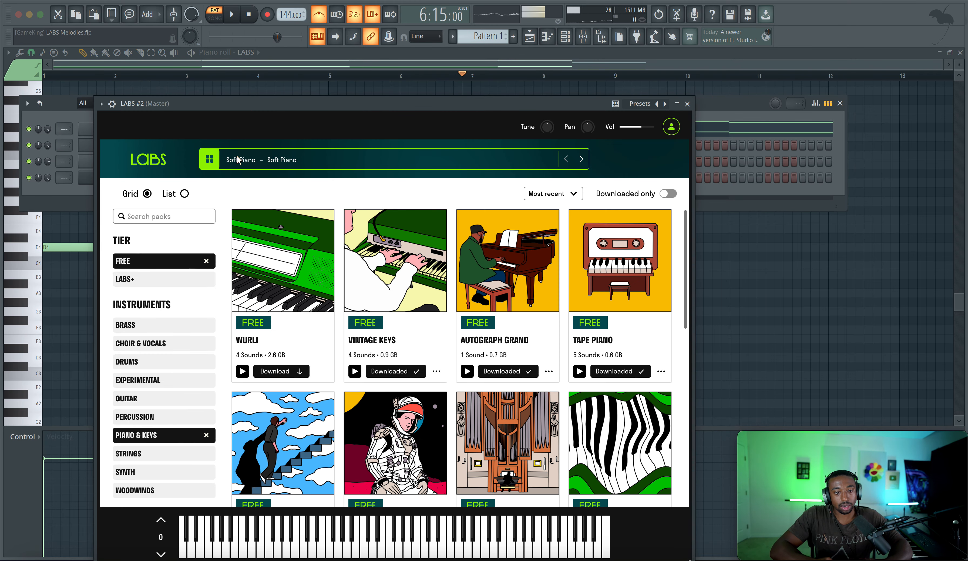
scroll(446, 250, down, 10)
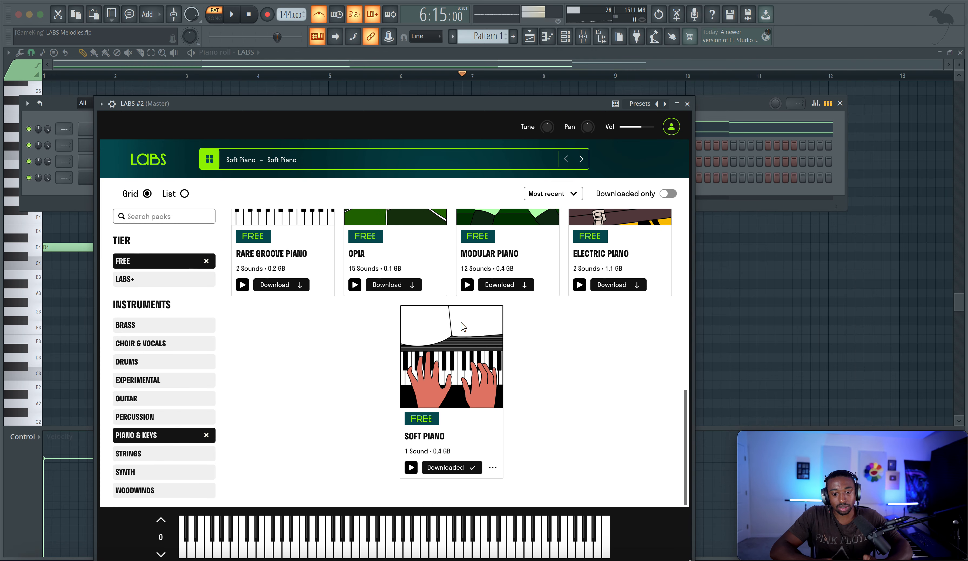
scroll(573, 292, up, 4)
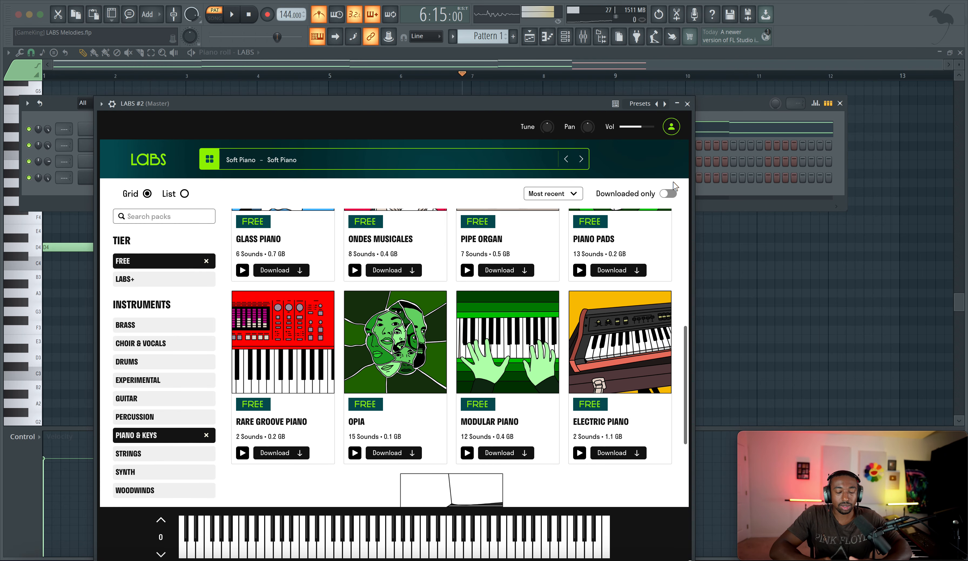
click(669, 194)
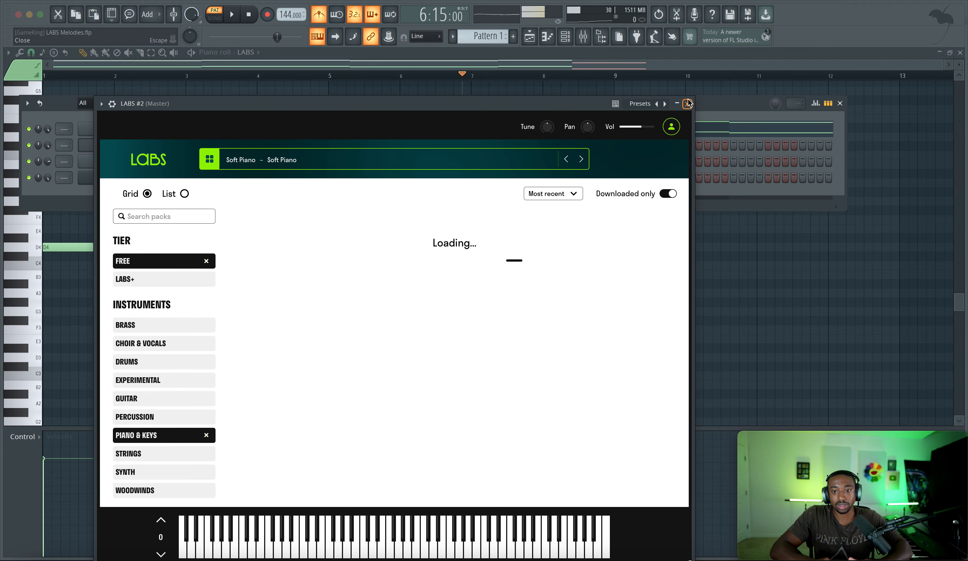
click(688, 103)
click(139, 164)
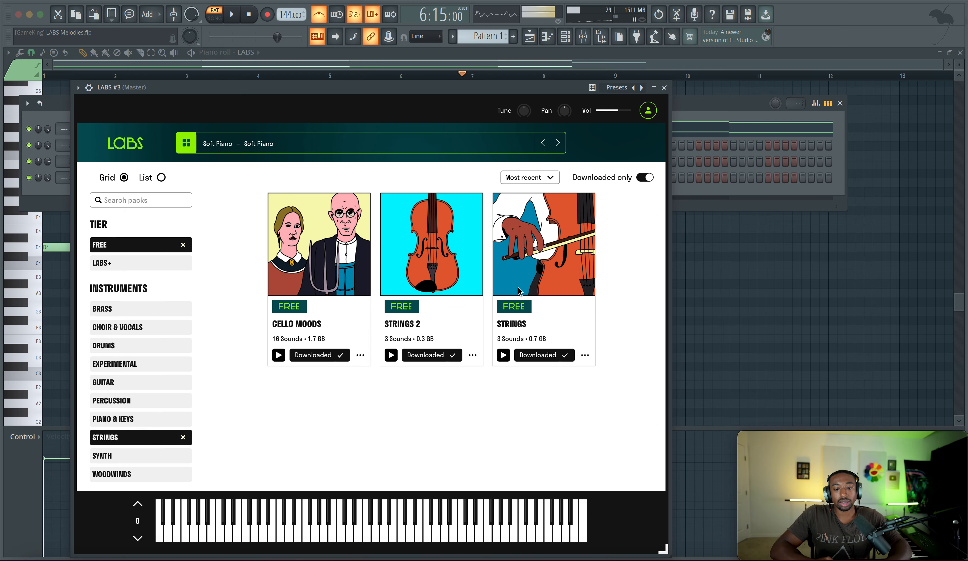
key(Escape)
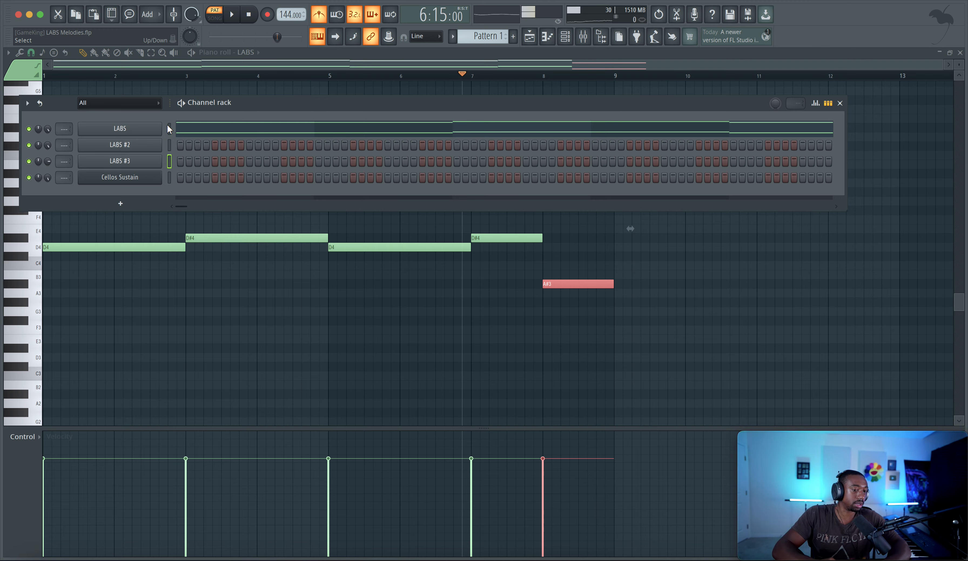
Step: Play back the LABS channel's melody, and open the piano roll of the LABS #2 channel
click(168, 127)
key(space)
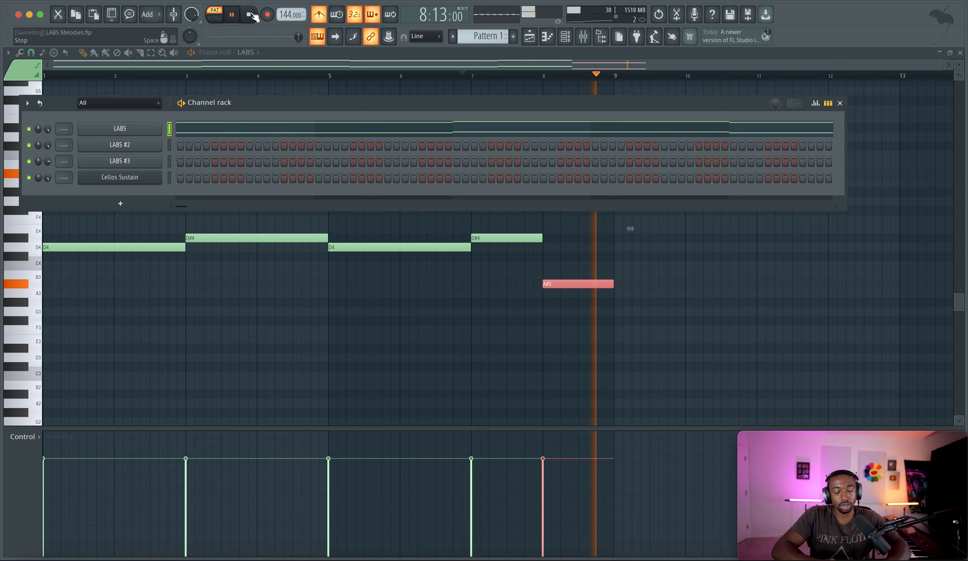
click(170, 148)
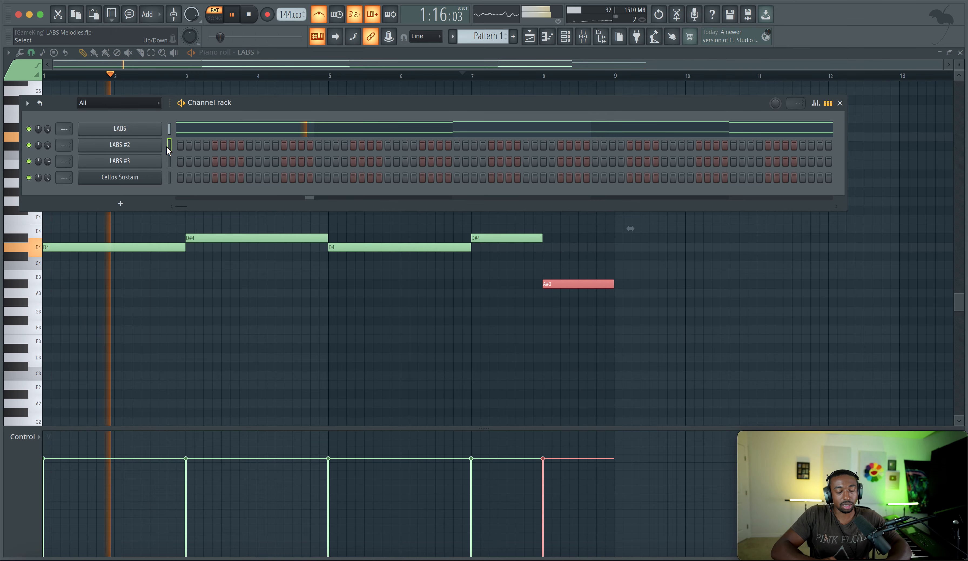
key(space)
right_click(160, 148)
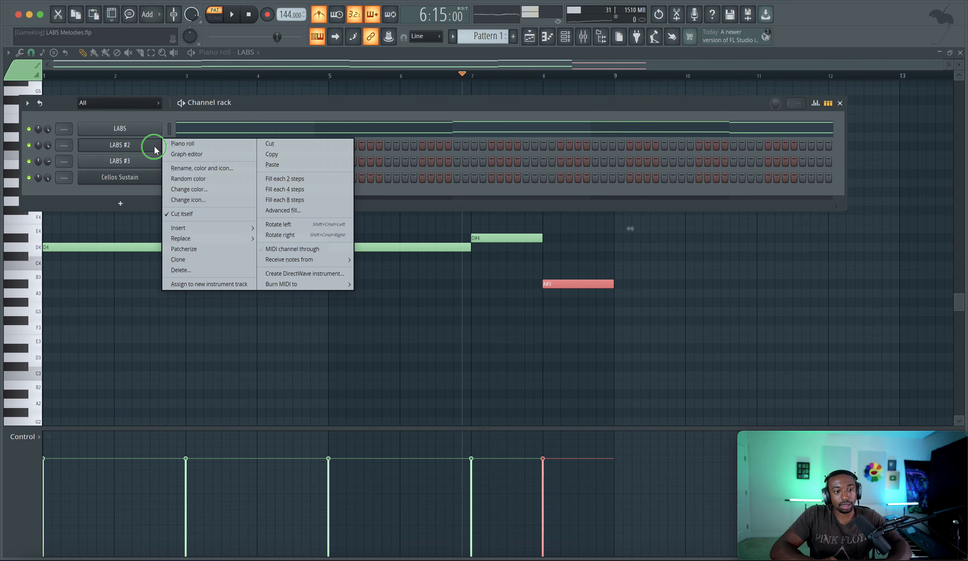
click(175, 144)
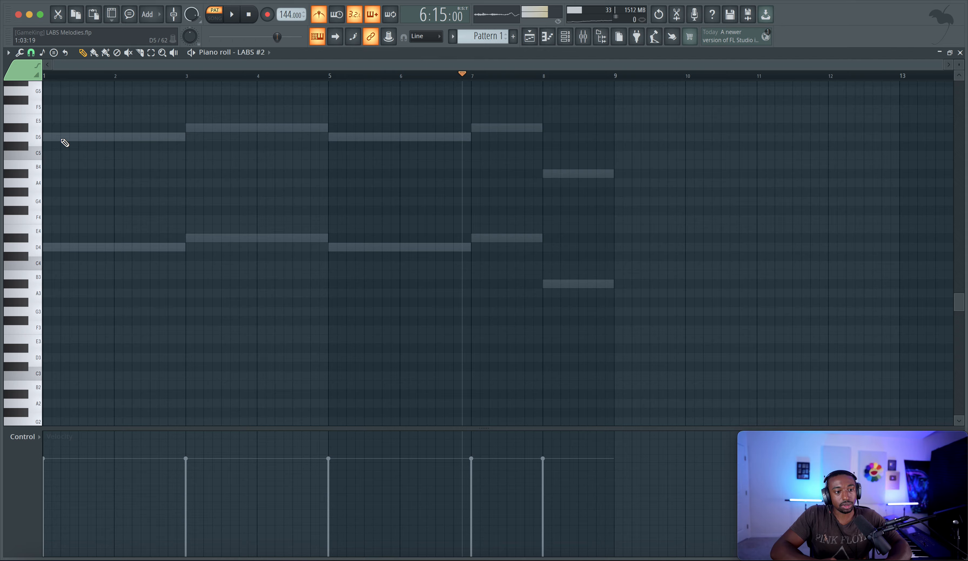
Step: Copy the LABS channel's notes into the LABS #2 channel
mouse_move(64, 138)
mouse_down()
mouse_move(47, 137)
mouse_move(74, 137)
mouse_up()
right_click(76, 137)
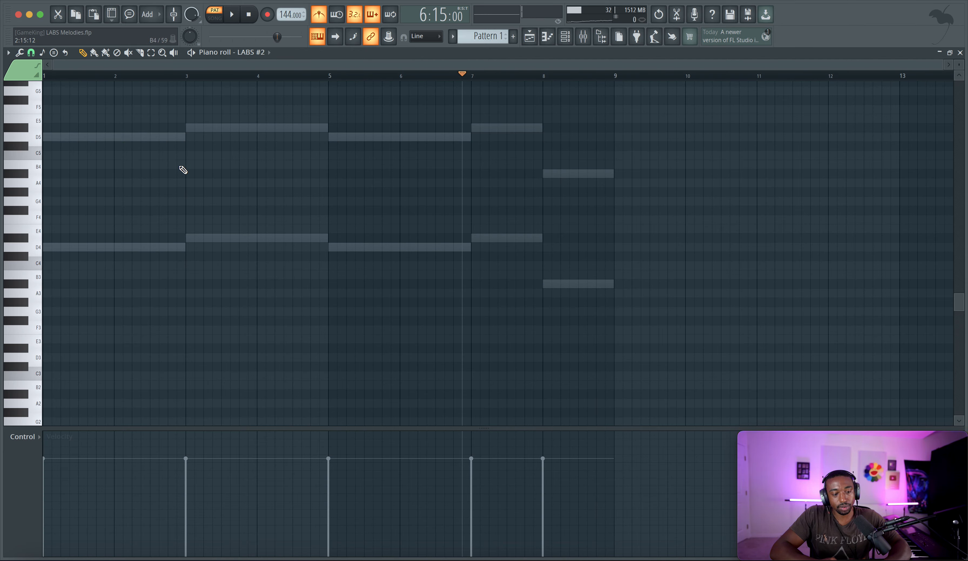
click(572, 35)
click(171, 130)
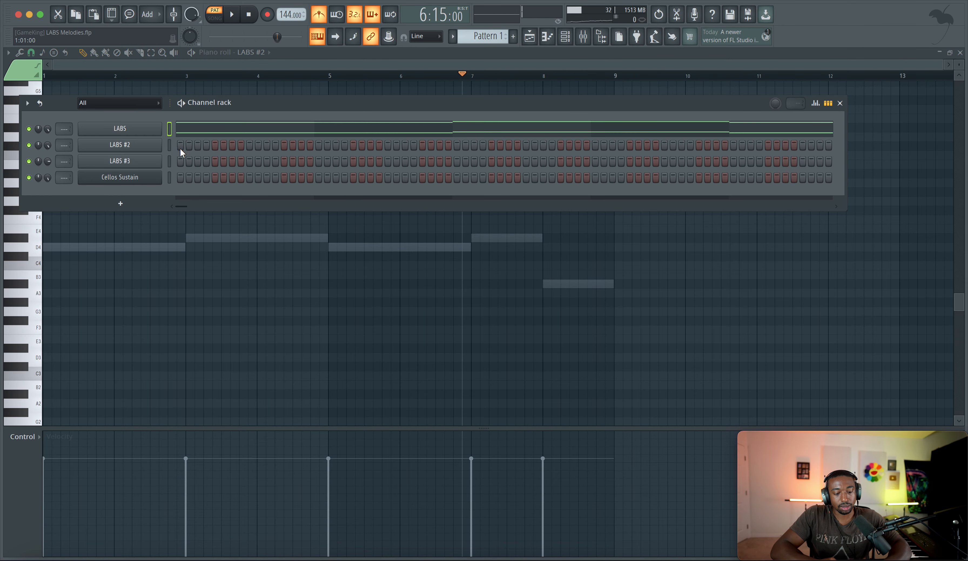
key(super+v)
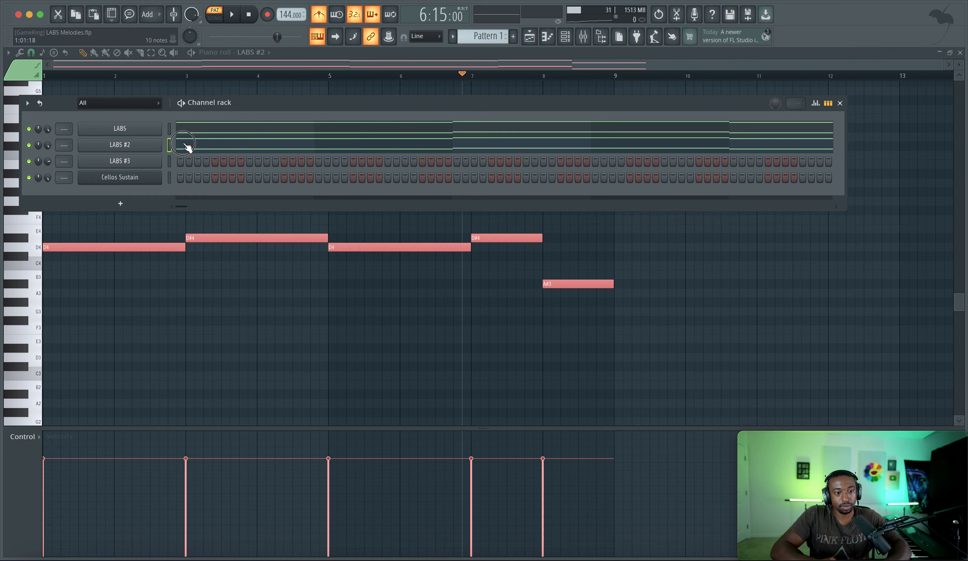
Step: Raise all LABS #2 notes by two octaves in the piano roll, and play back the pattern
click(184, 144)
click(184, 144)
key(super+Up)
key(super+Up)
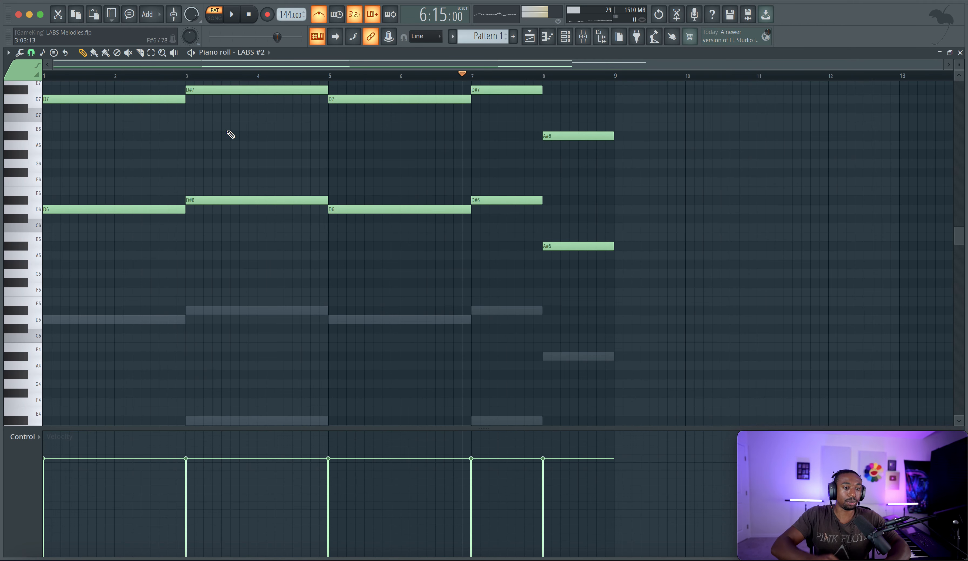
click(249, 14)
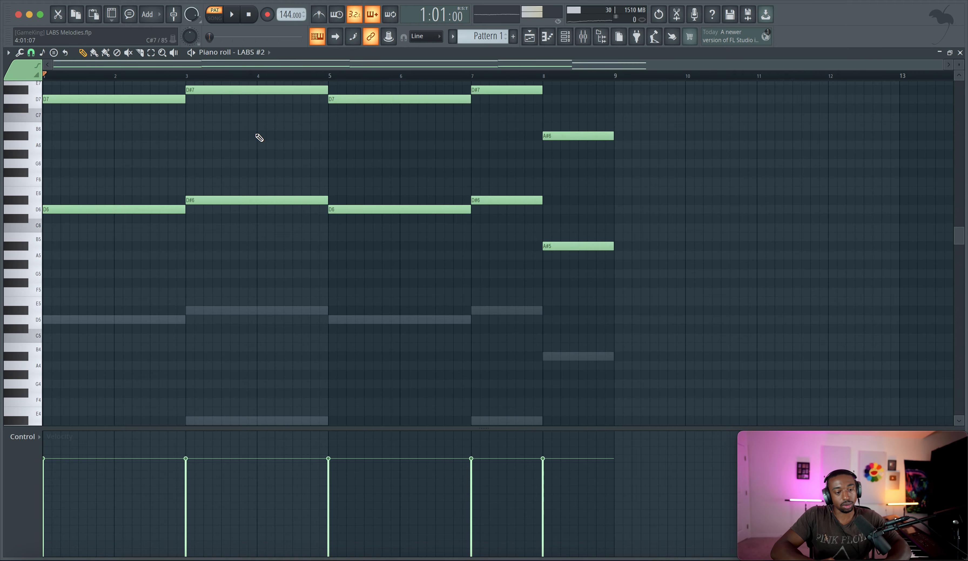
key(space)
mouse_move(596, 259)
mouse_down()
mouse_move(269, 167)
mouse_move(85, 82)
mouse_up()
key(space)
Step: Duplicate the D6 and D7 notes at the start of bar 1 and raise the copies seven semitones to A6 and A7
scroll(85, 82, up, 6)
drag(103, 226, 114, 392)
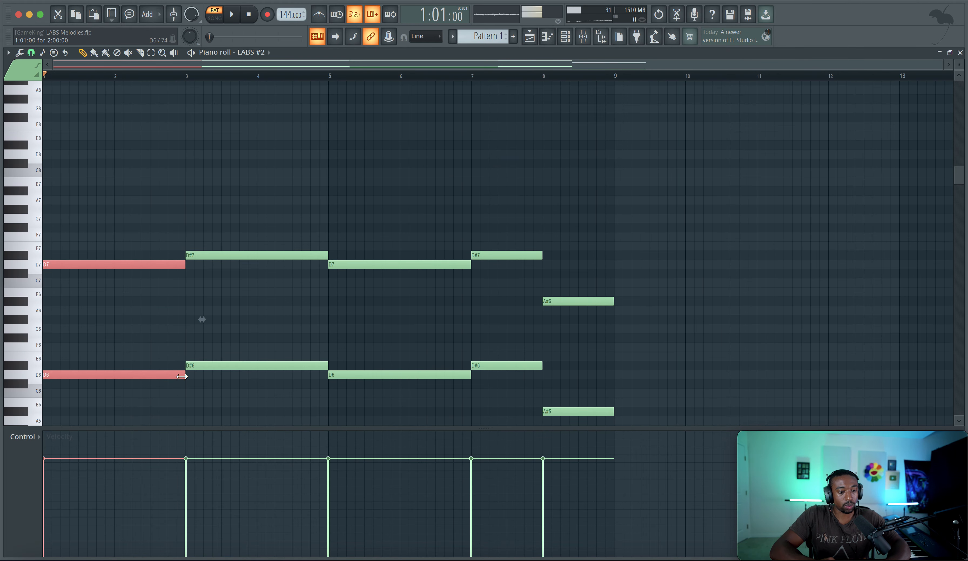
mouse_move(184, 374)
mouse_down()
mouse_move(95, 375)
mouse_move(189, 376)
mouse_up()
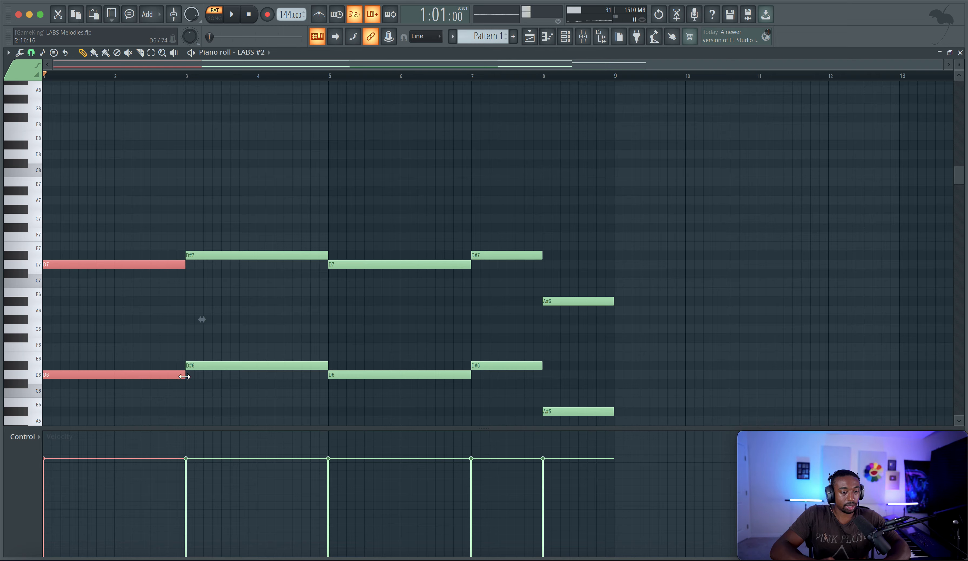
mouse_move(128, 373)
mouse_down()
mouse_move(147, 370)
mouse_move(126, 377)
mouse_up()
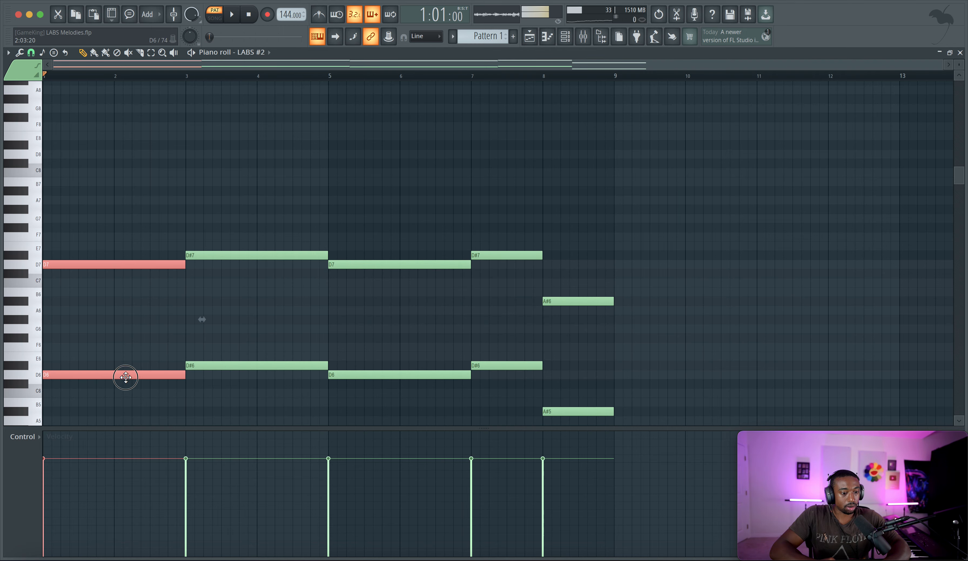
key(shift+Up)
key(shift+Up)
key(shift+Up)
key(shift+Up)
key(shift+Up)
key(shift+Up)
key(shift+Up)
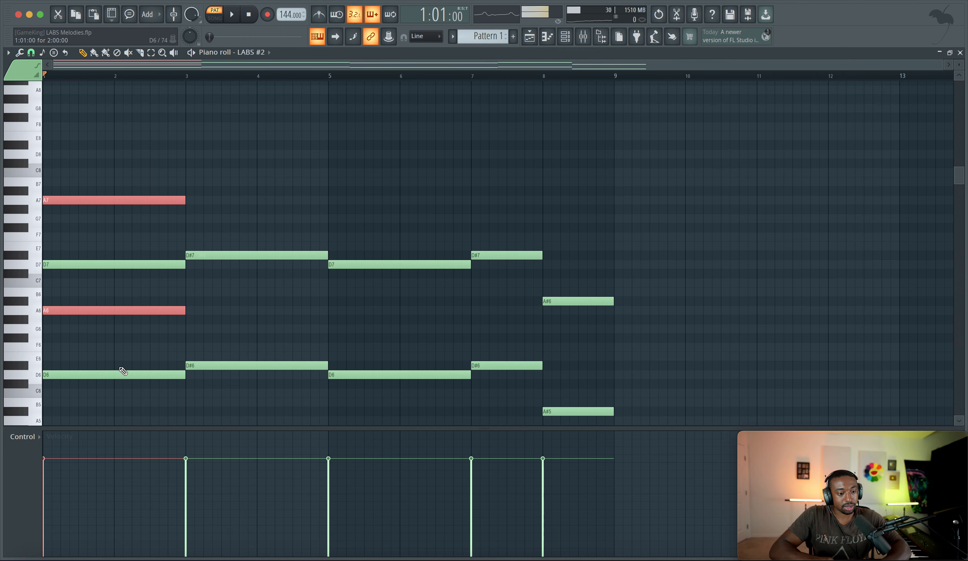
Step: Move the A6 and A7 notes to start halfway through bar 1, and play back the change
key(space)
drag(67, 307, 101, 309)
key(space)
key(space)
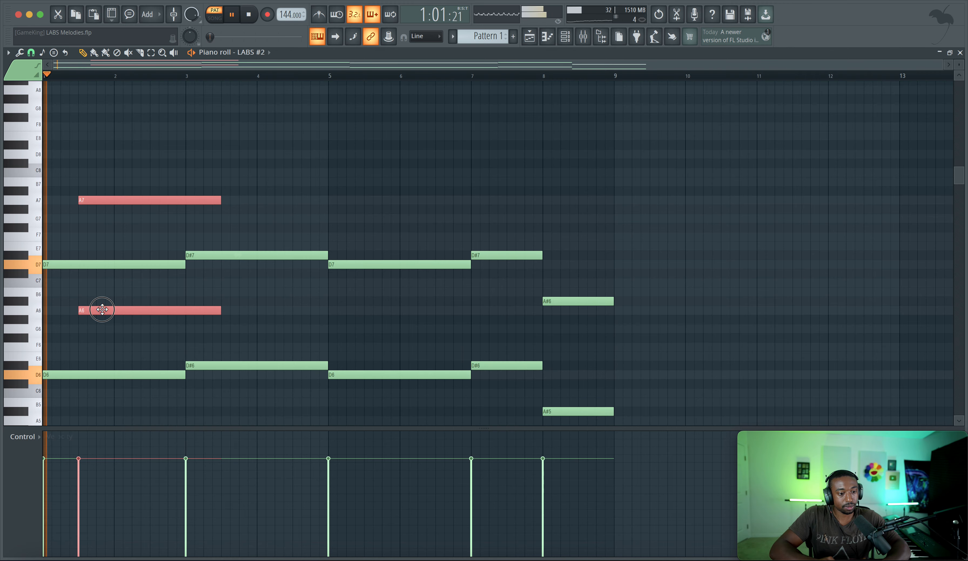
key(space)
Step: Add copies of these notes on A#6 and A#7 at bar 2, and on G6 and G7 halfway through bar 2
drag(104, 198, 145, 189)
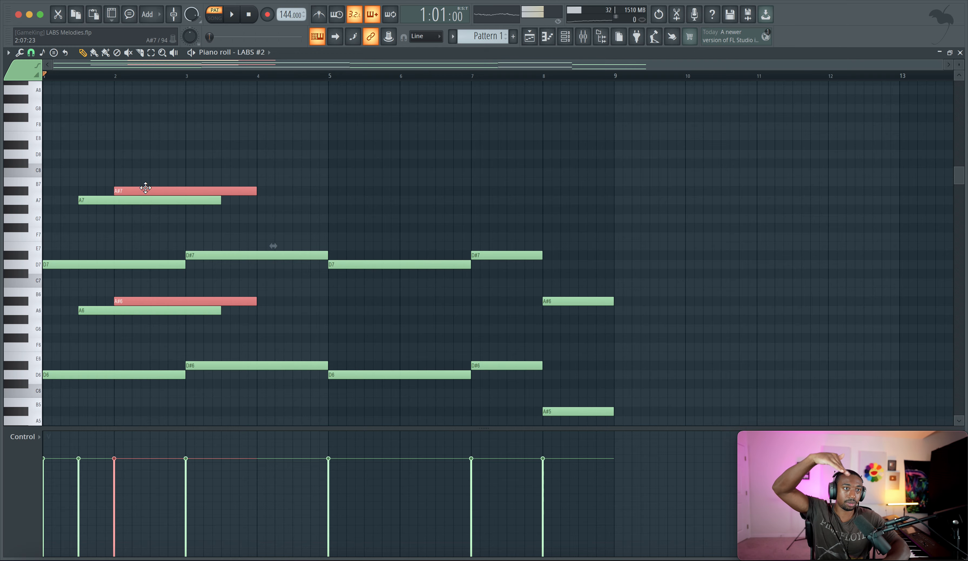
key(space)
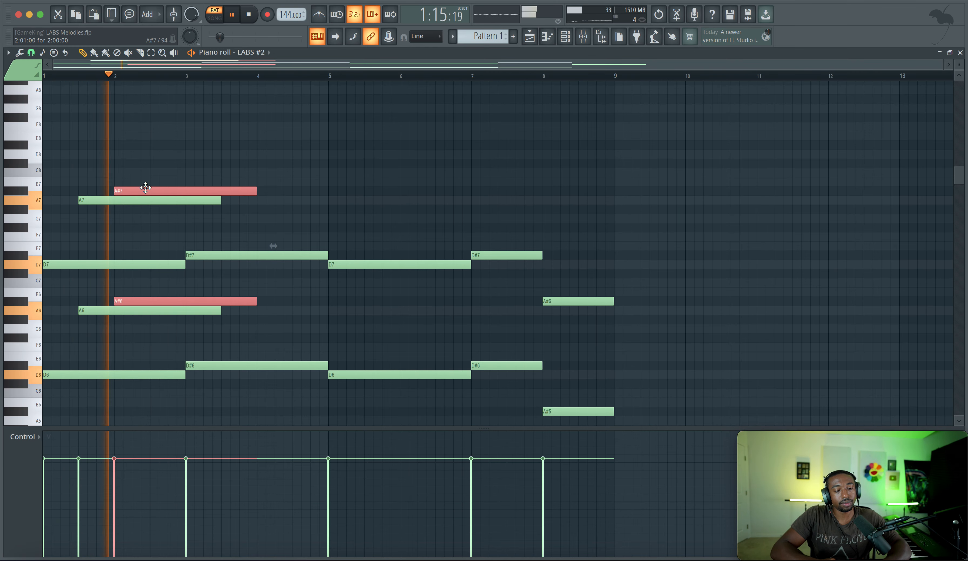
key(space)
drag(146, 188, 163, 222)
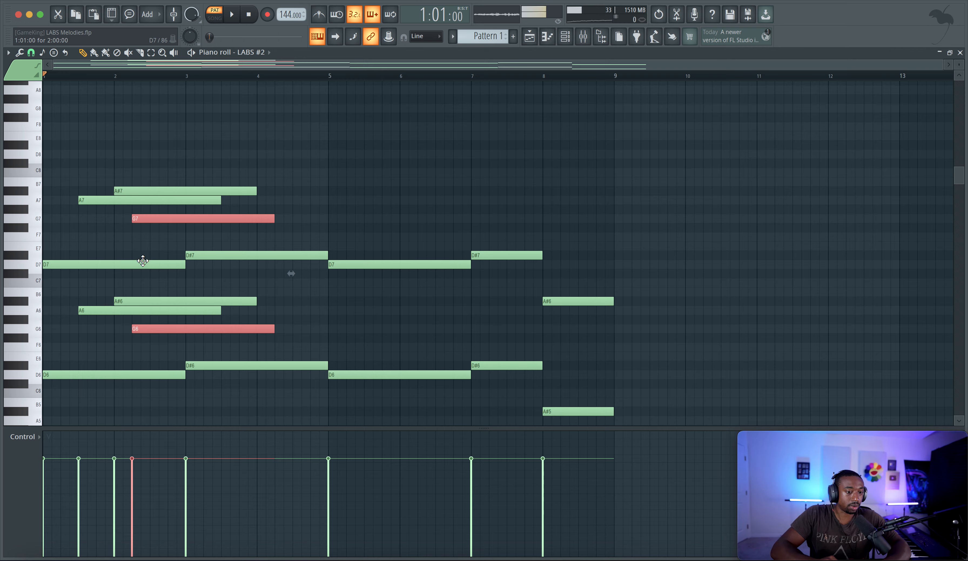
key(space)
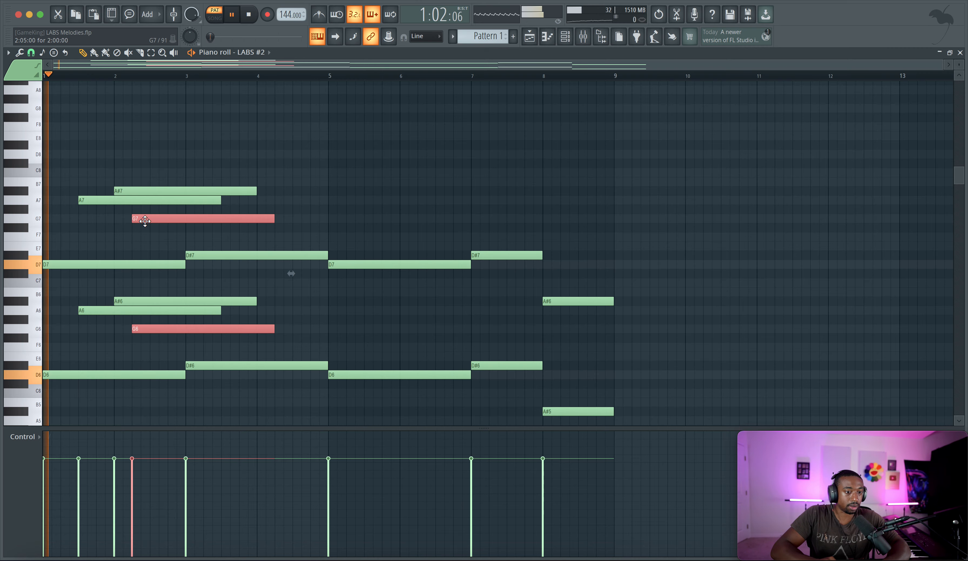
drag(144, 219, 161, 219)
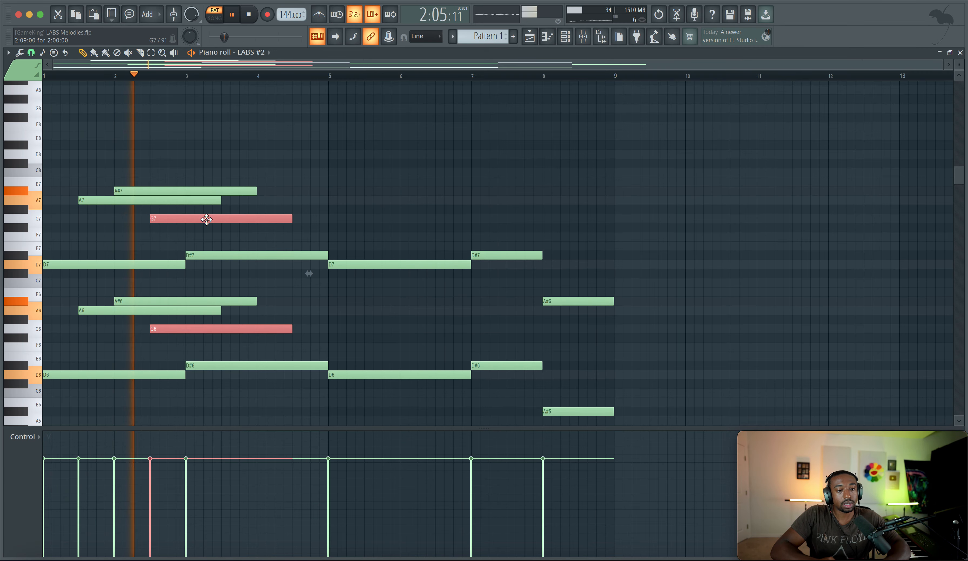
Step: Repeat the A, A# and G note group in both octaves three more times at two-bar intervals, and play back the pattern
drag(235, 341, 119, 291)
key(space)
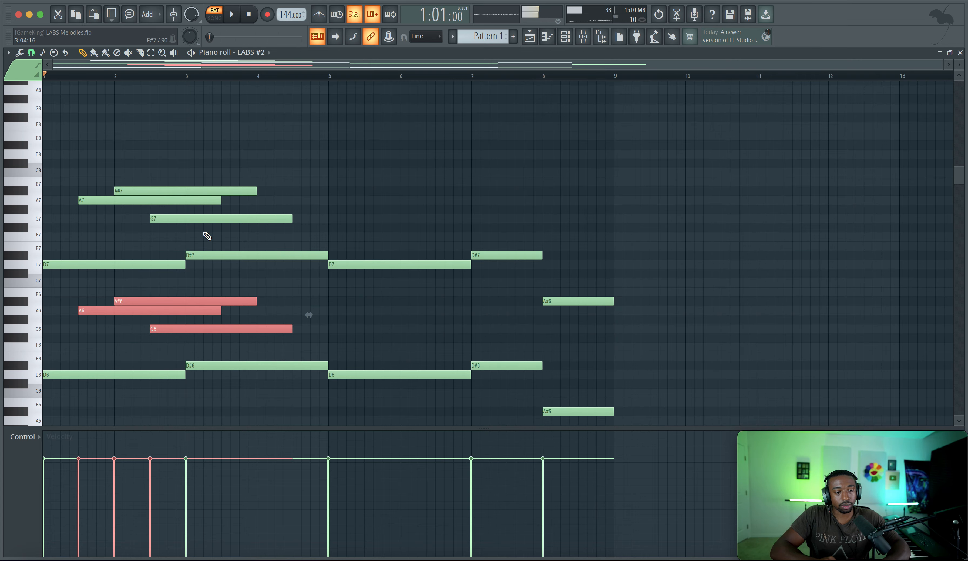
drag(208, 236, 624, 188)
key(space)
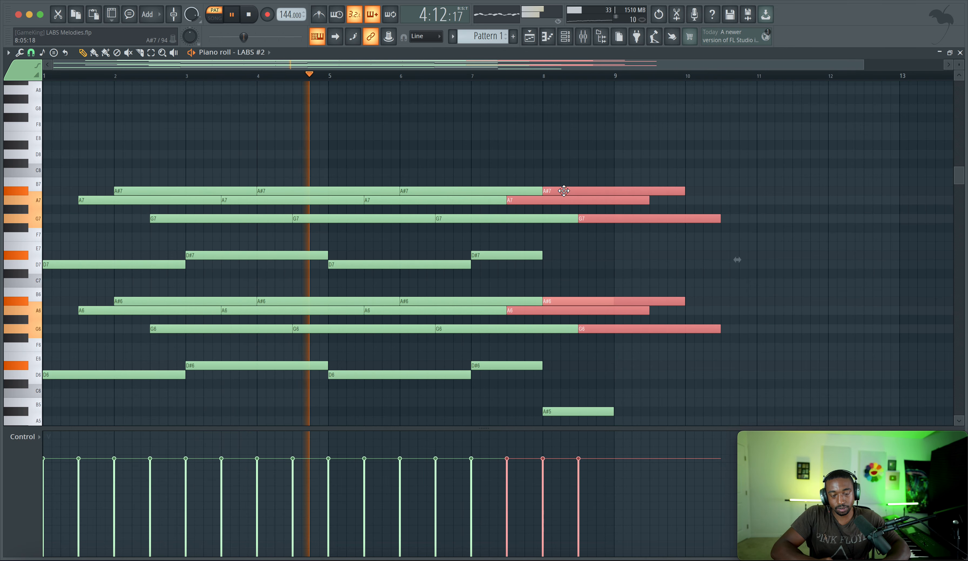
Step: Slice the repeated notes at bar 9, and delete the parts that run past it
click(140, 51)
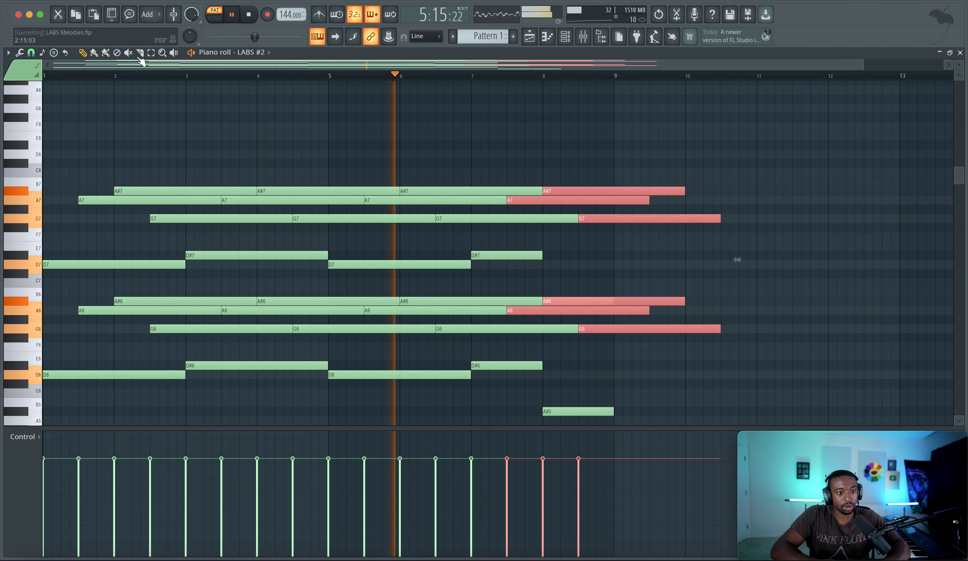
drag(615, 300, 618, 346)
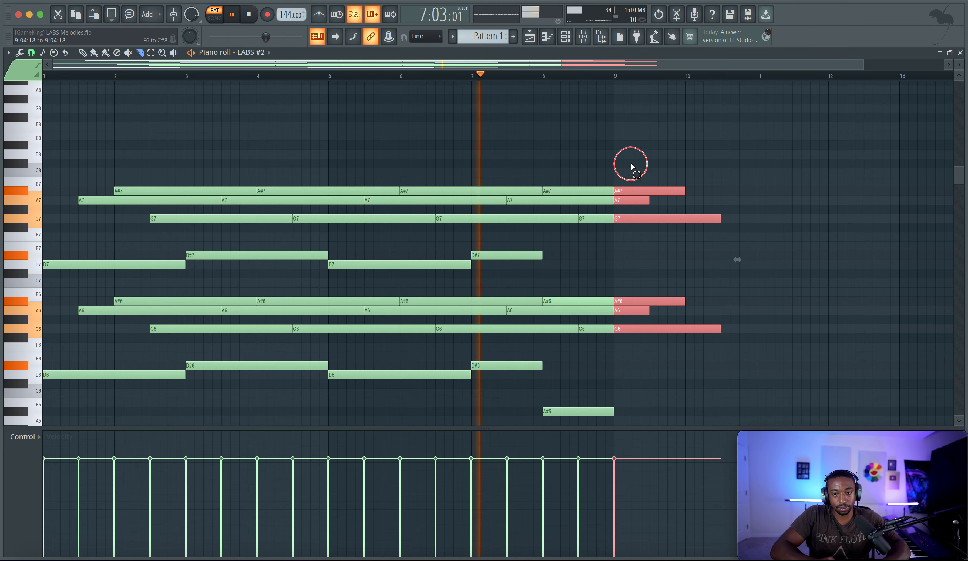
key(Delete)
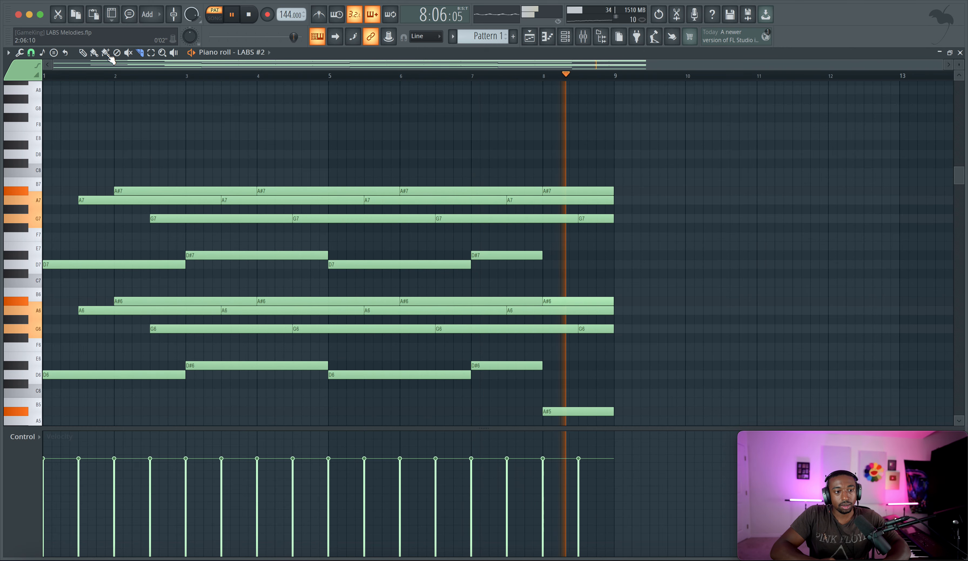
key(space)
Step: Try the last G notes in bar 8 on A6 and A7, and lower them to D#6 and D#7
key(p)
click(598, 220)
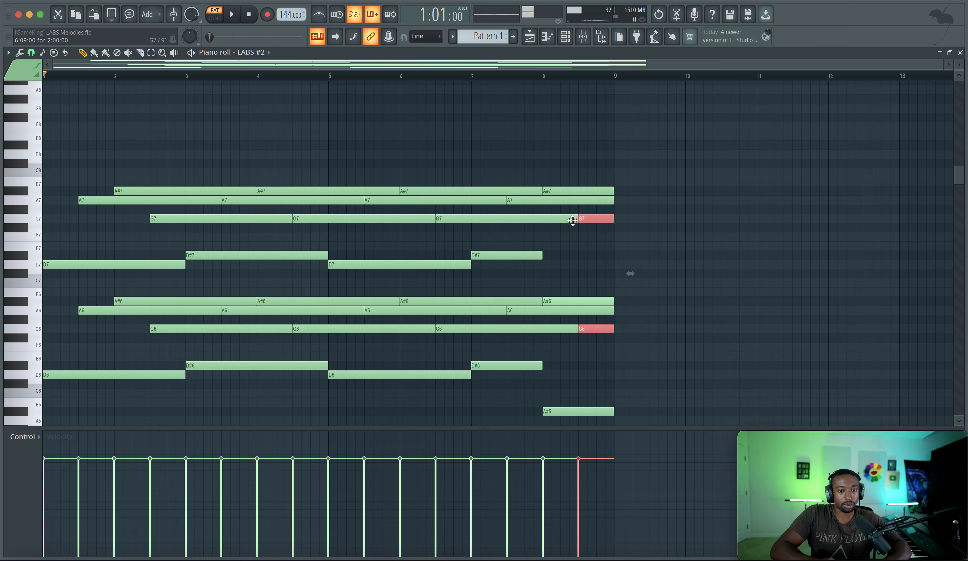
key(shift+Up)
key(shift+Up)
key(shift+Up)
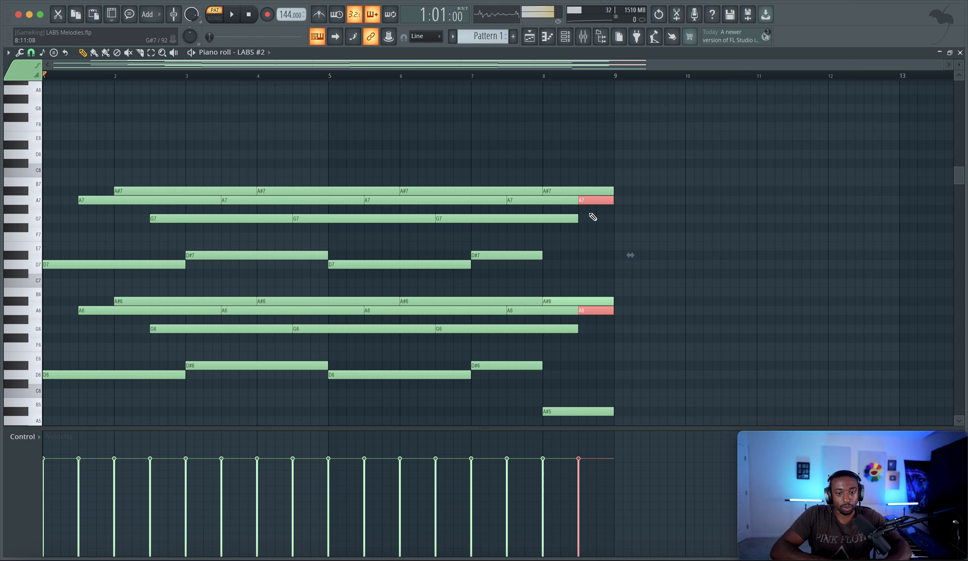
key(shift+Down)
key(shift+Down)
key(shift+Down)
key(shift+Down)
key(shift+Down)
key(shift+Down)
key(shift+Down)
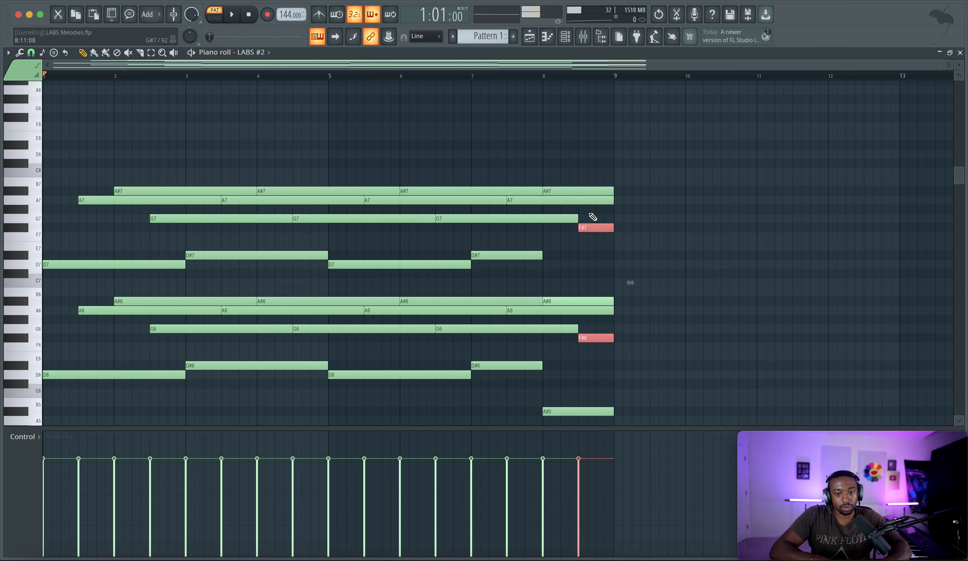
Step: Set the playback start to the second half of bar 7, and play back the changed ending
click(516, 74)
key(space)
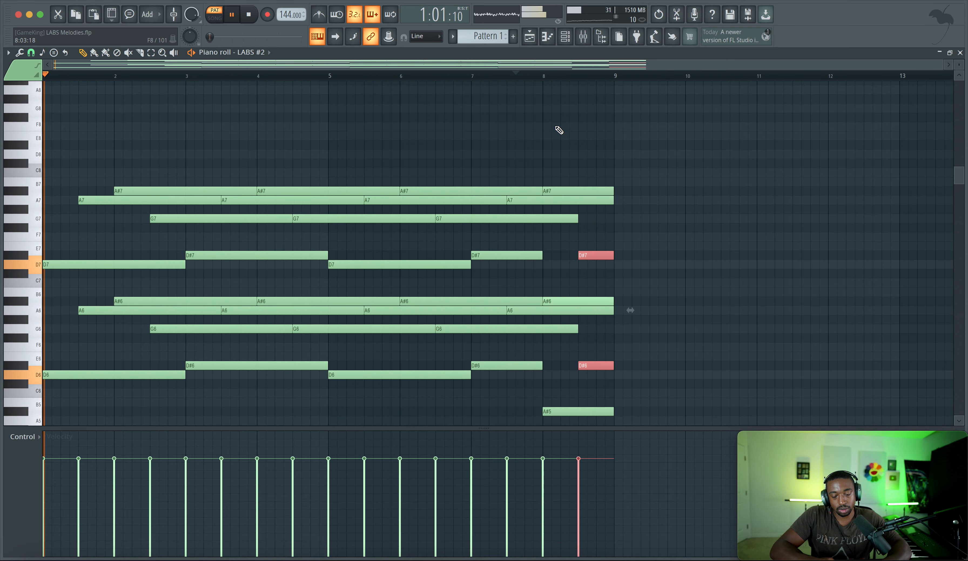
click(546, 155)
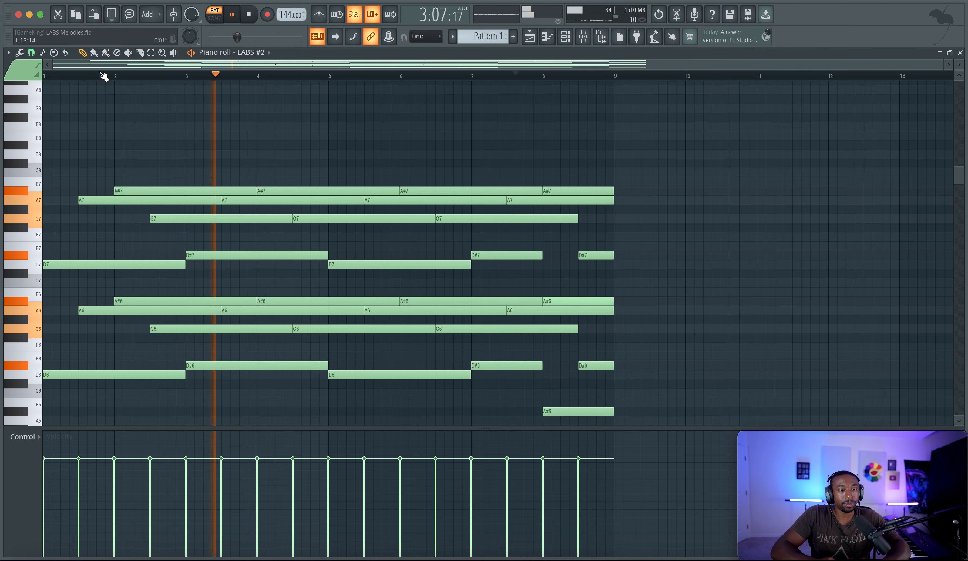
key(space)
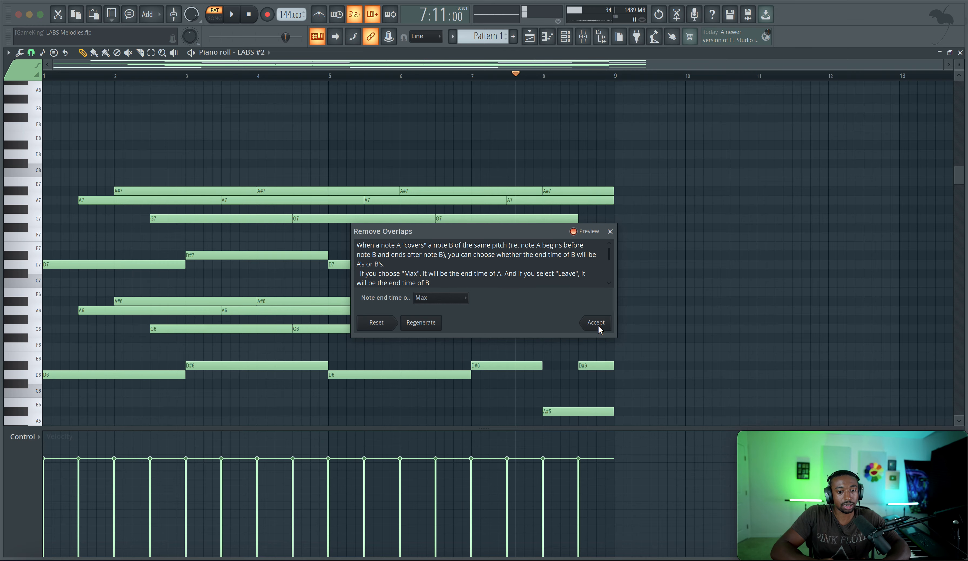
Step: Remove note overlaps with the note end time set to Max, and play back the LABS #2 melody
key(Return)
scroll(405, 256, down, 4)
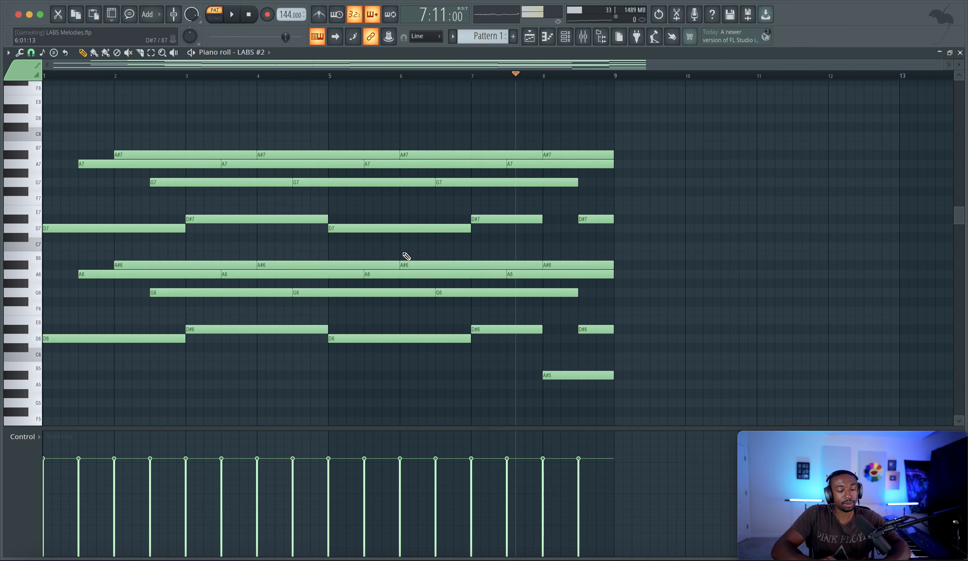
scroll(407, 255, up, 8)
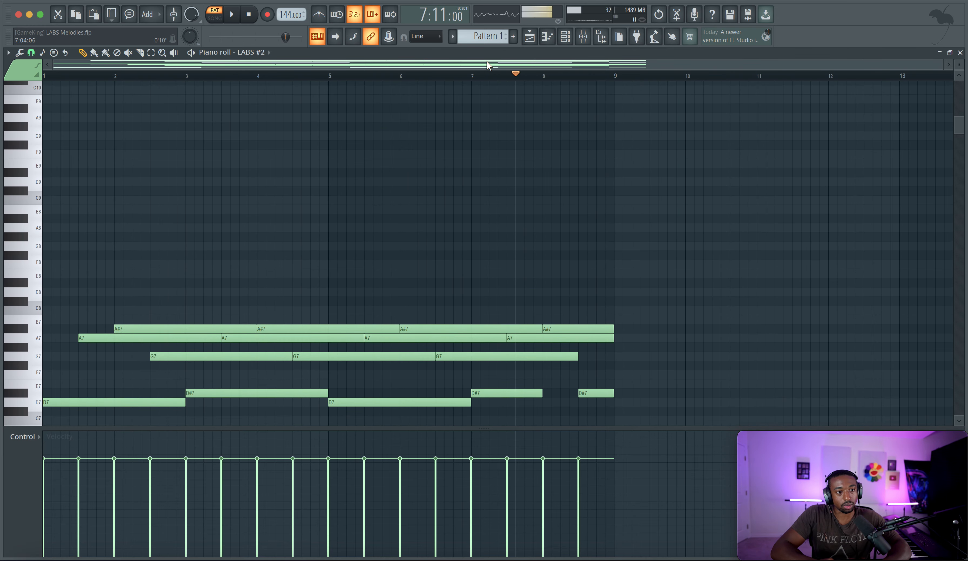
key(space)
scroll(521, 149, down, 3)
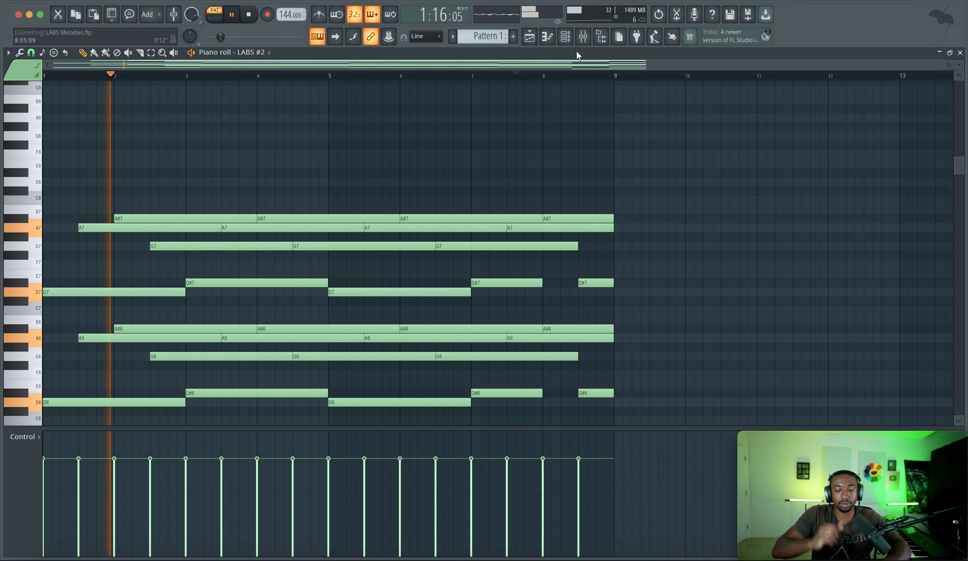
key(space)
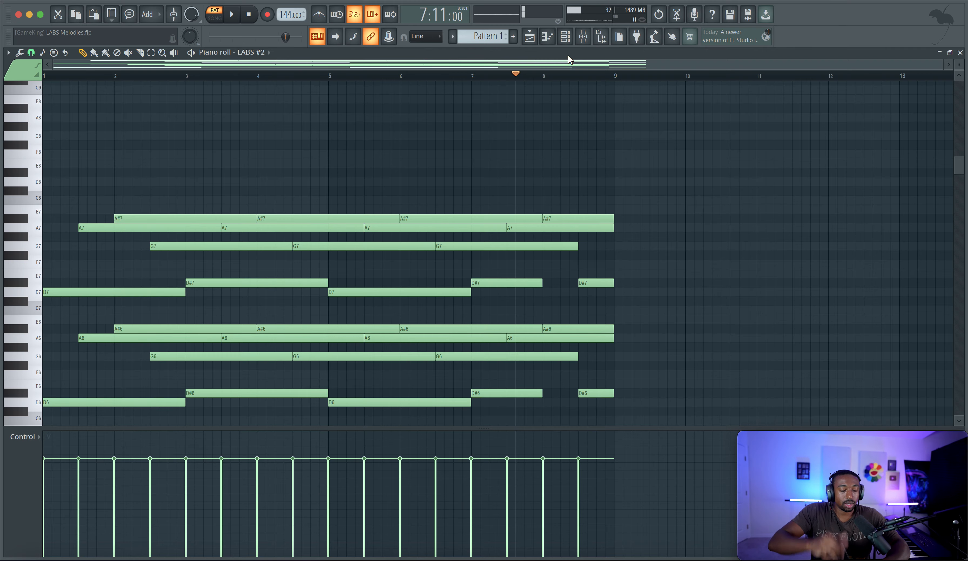
scroll(321, 298, down, 5)
ctrl+drag(311, 297, 89, 107)
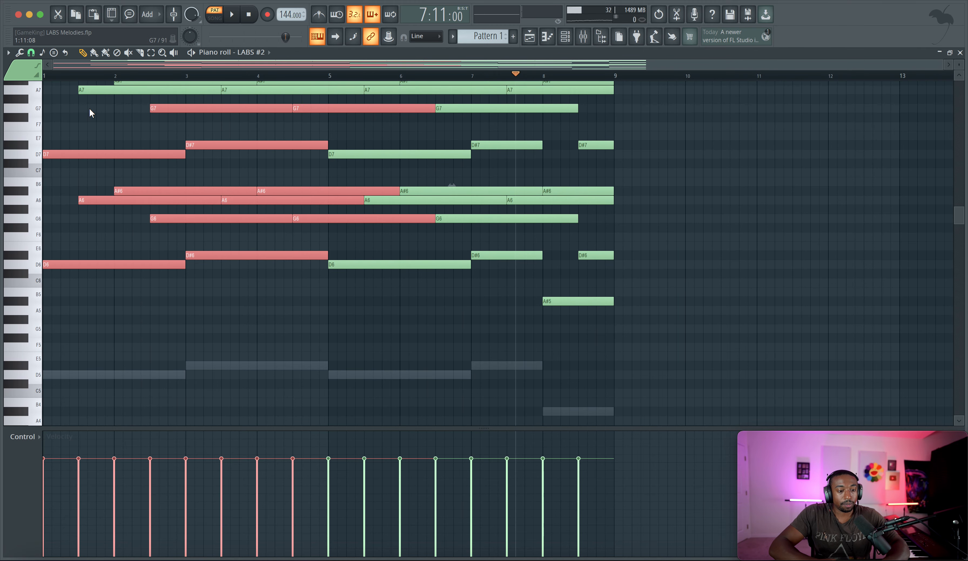
scroll(102, 151, up, 4)
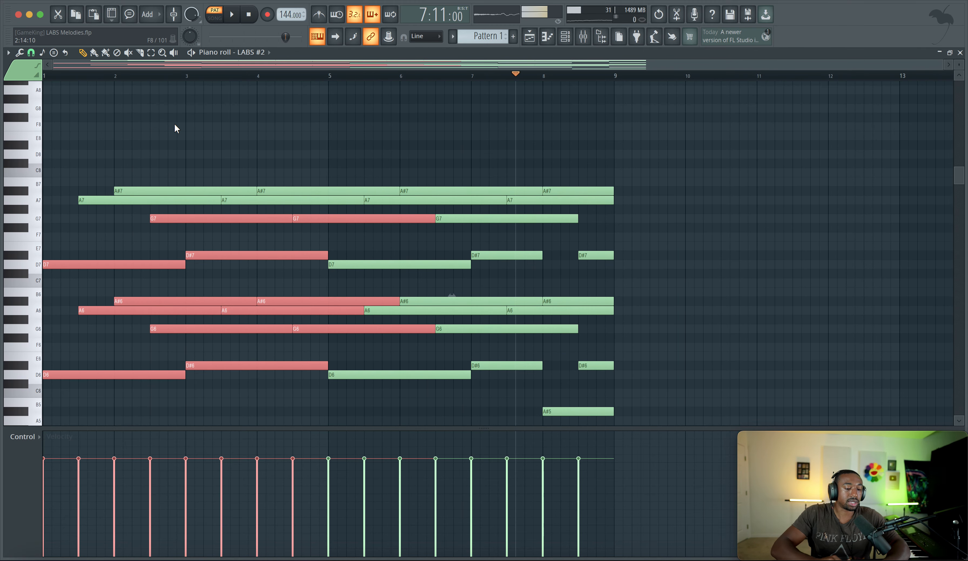
key(ctrl+d)
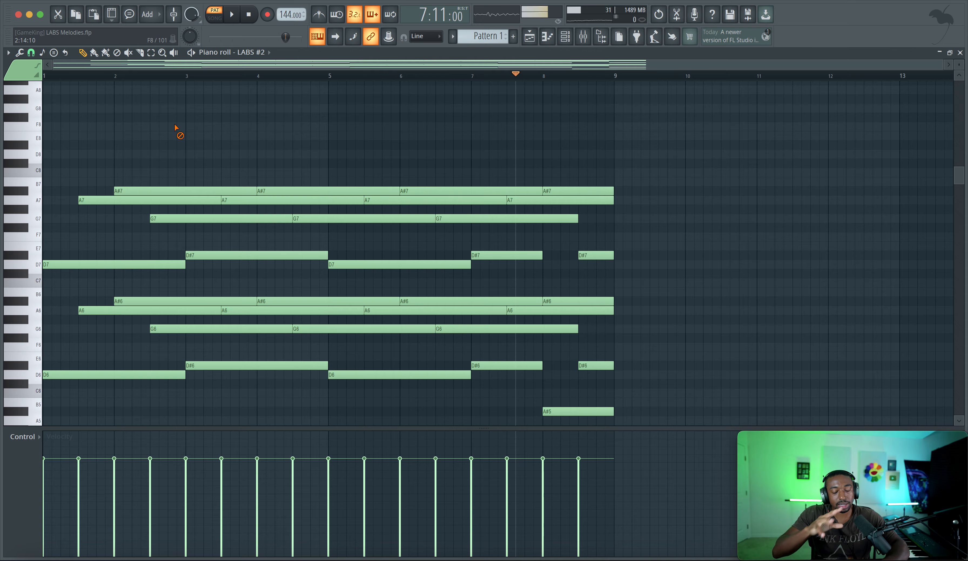
Step: Play back the pattern, and bring up the channel rack
key(space)
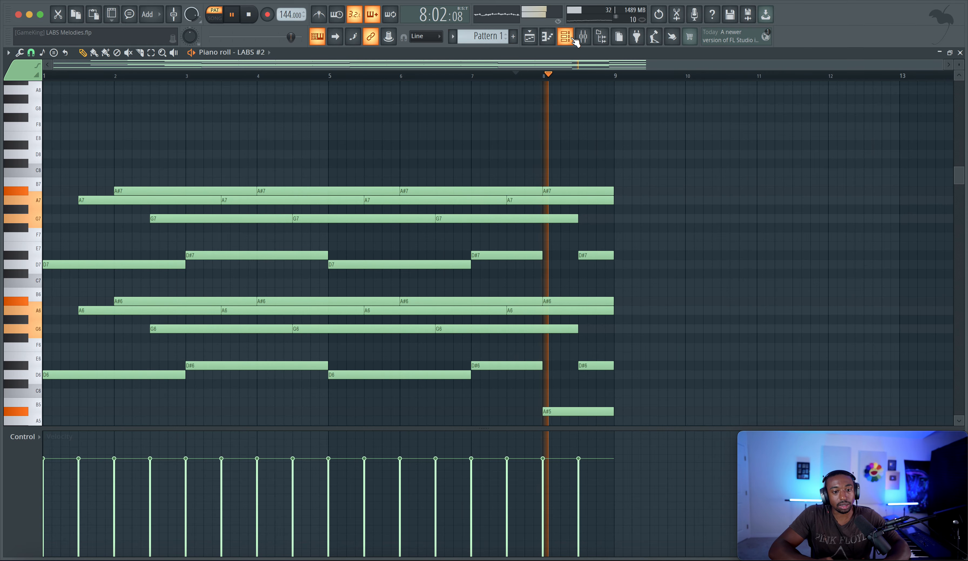
click(566, 36)
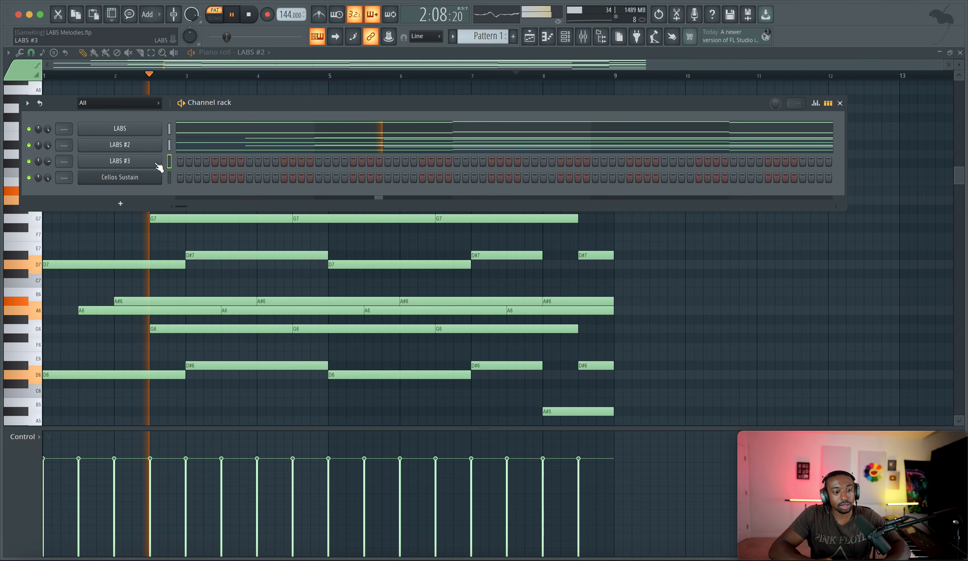
Step: Stop playback, open LABS #3, and load the C Awe preset from the Cello Moods pack
key(space)
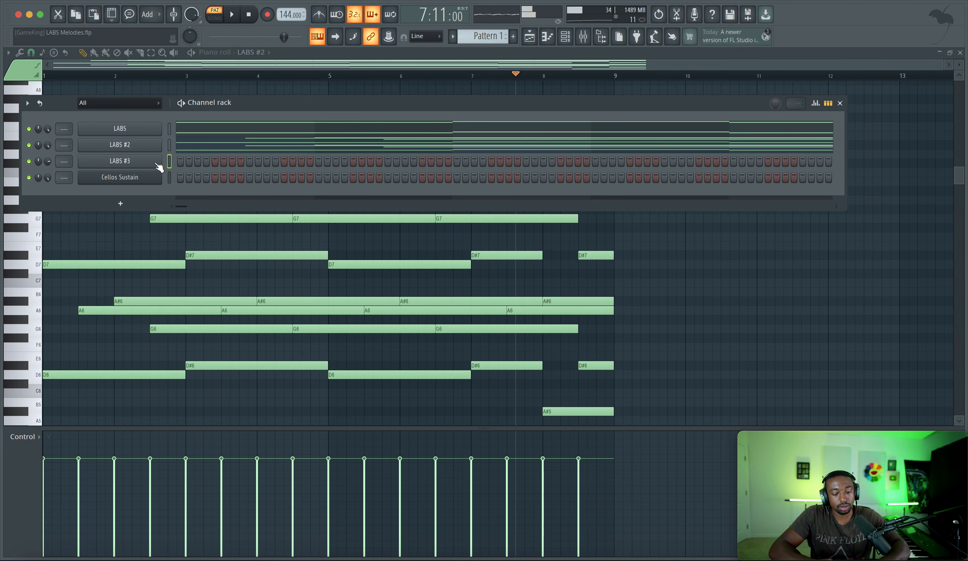
click(153, 162)
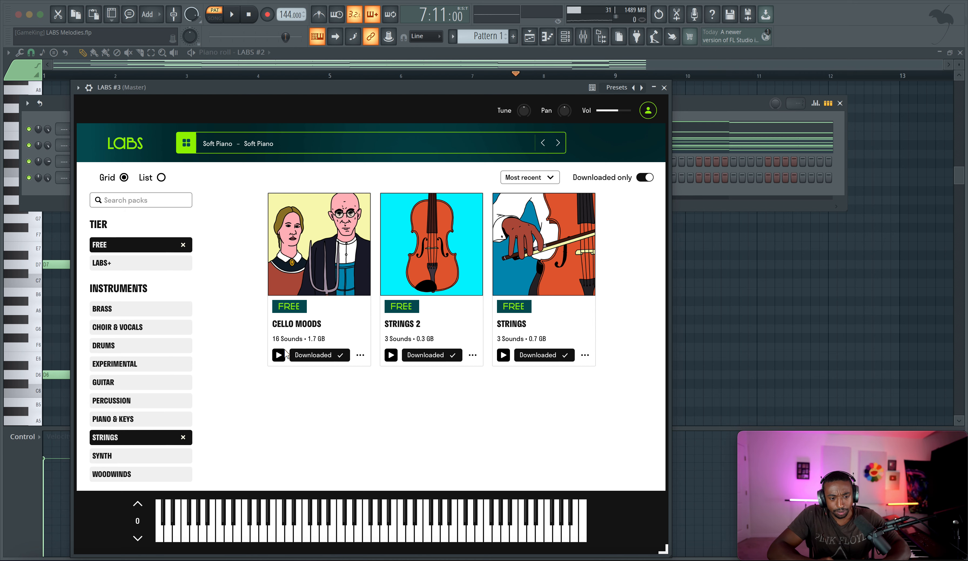
click(335, 309)
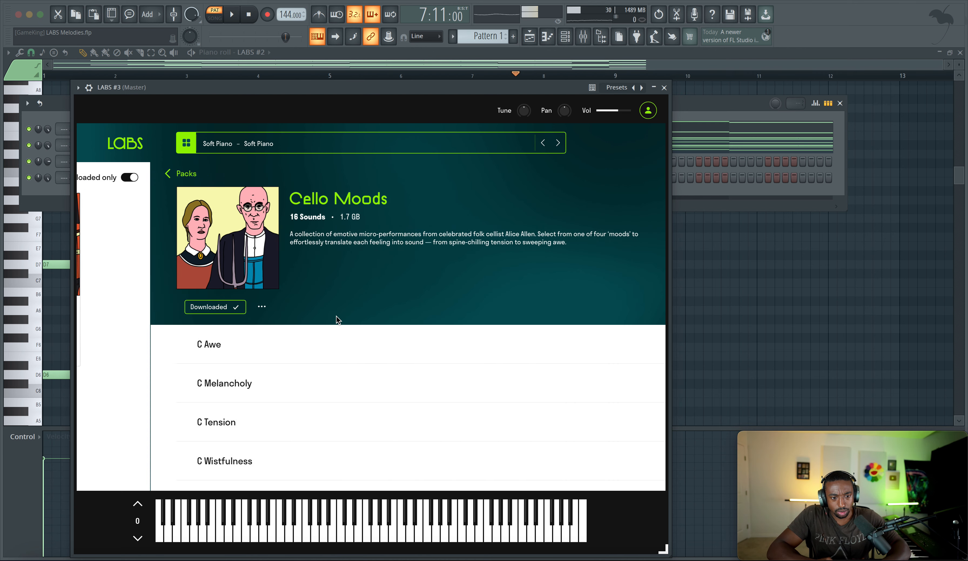
click(598, 344)
Step: Look through the Cello Moods presets, load C Melancholy in LABS #3, and close the instrument window
scroll(557, 390, down, 3)
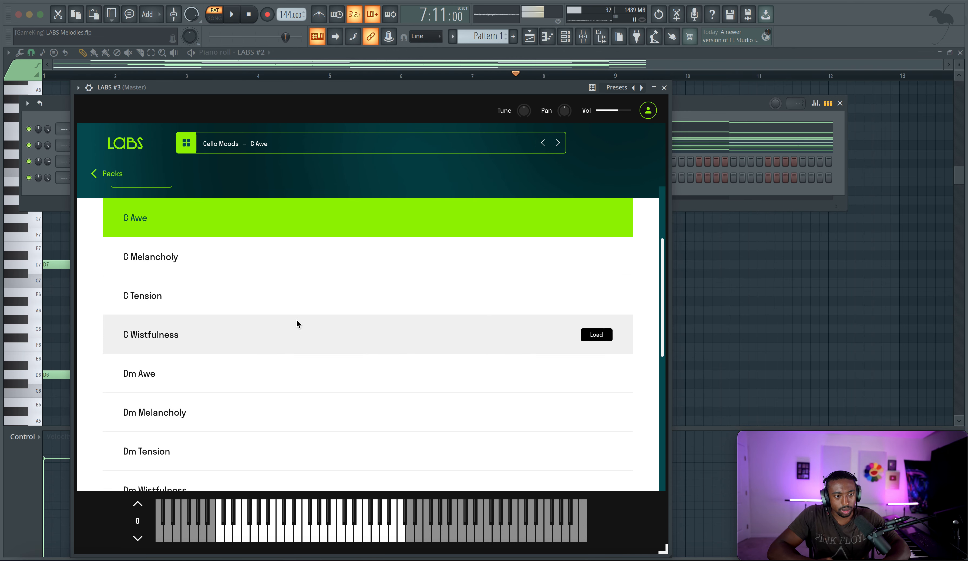
scroll(297, 320, down, 10)
scroll(297, 323, up, 7)
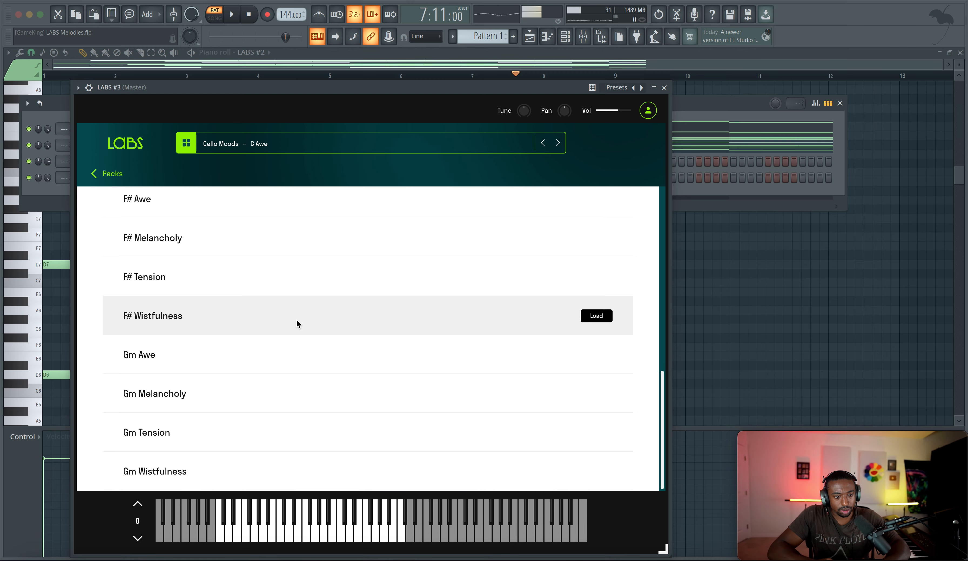
scroll(380, 316, up, 3)
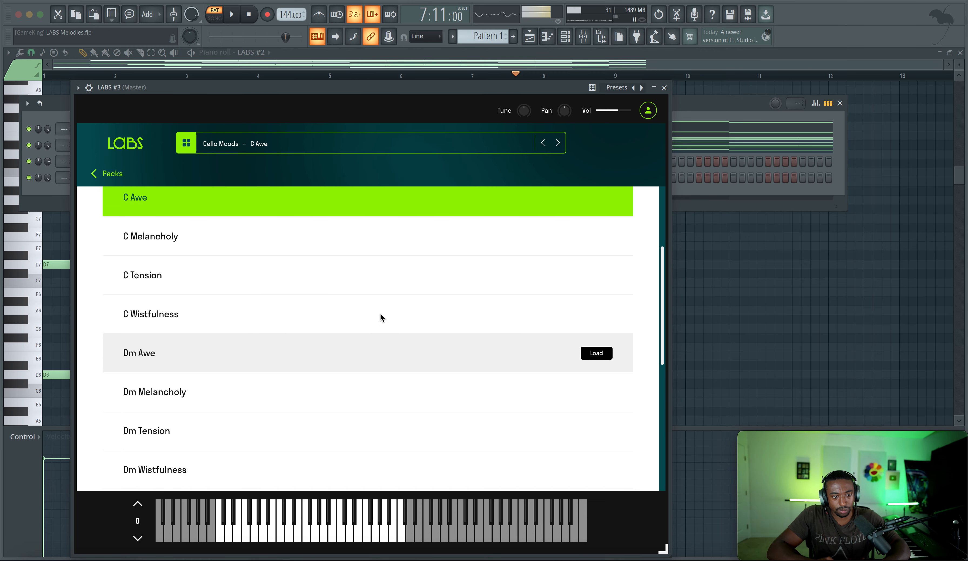
click(593, 281)
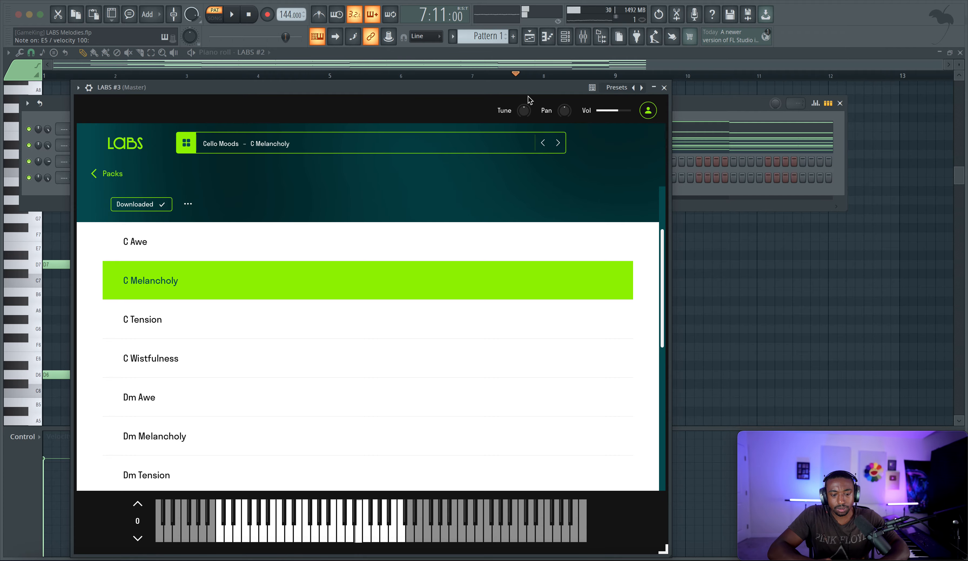
key(Escape)
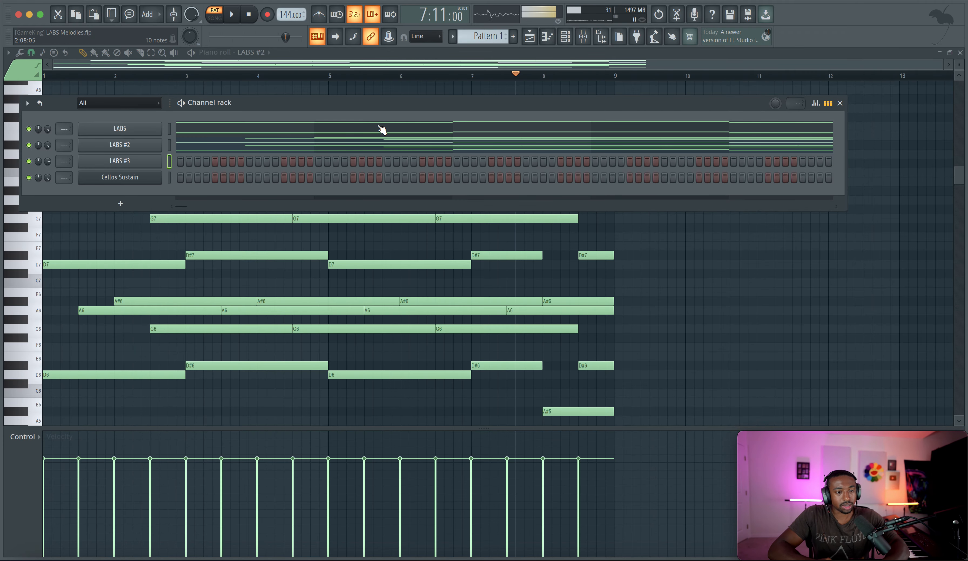
Step: Try the copied LABS #2 notes in the LABS #3 piano roll, and clear them again
key(space)
key(space)
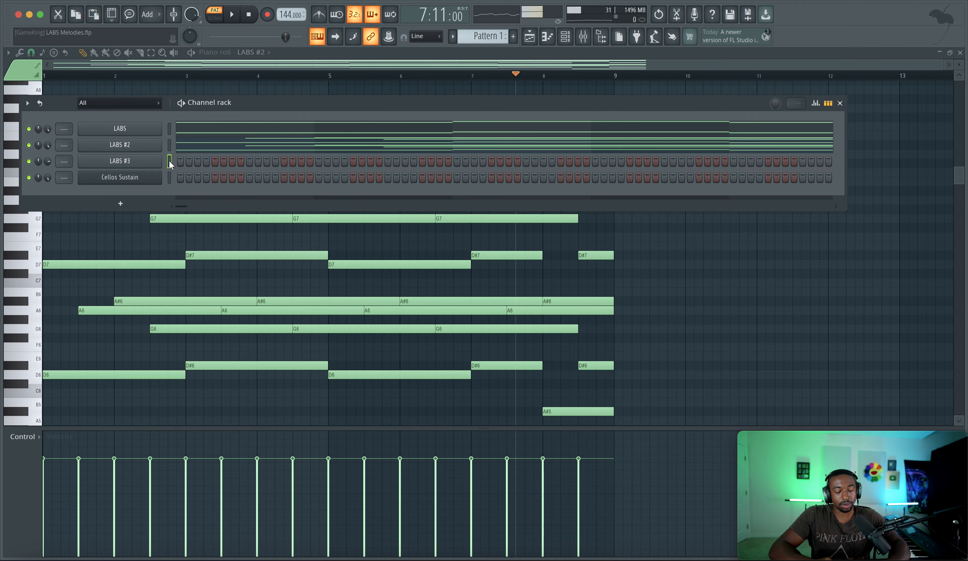
key(super+v)
click(180, 165)
click(181, 166)
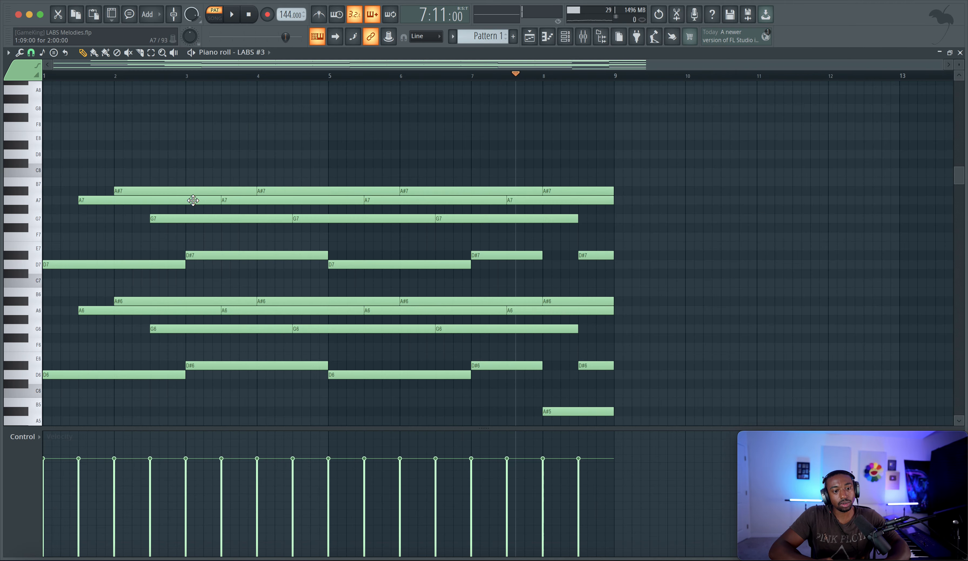
scroll(193, 199, down, 1)
scroll(203, 201, down, 5)
key(super+a)
key(alt+m)
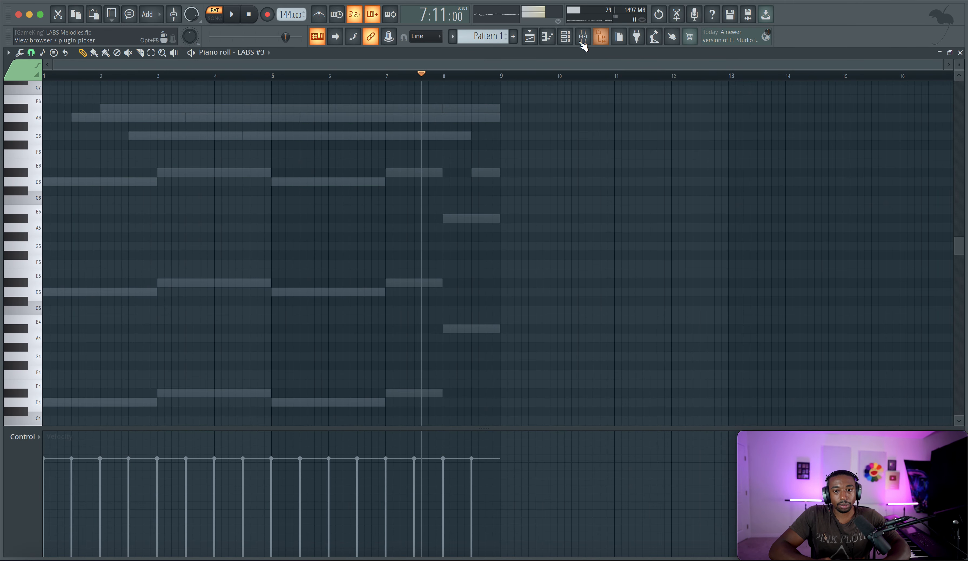
Step: Copy the choir notes from the LABS channel into LABS #3, and open the LABS #3 piano roll
click(565, 36)
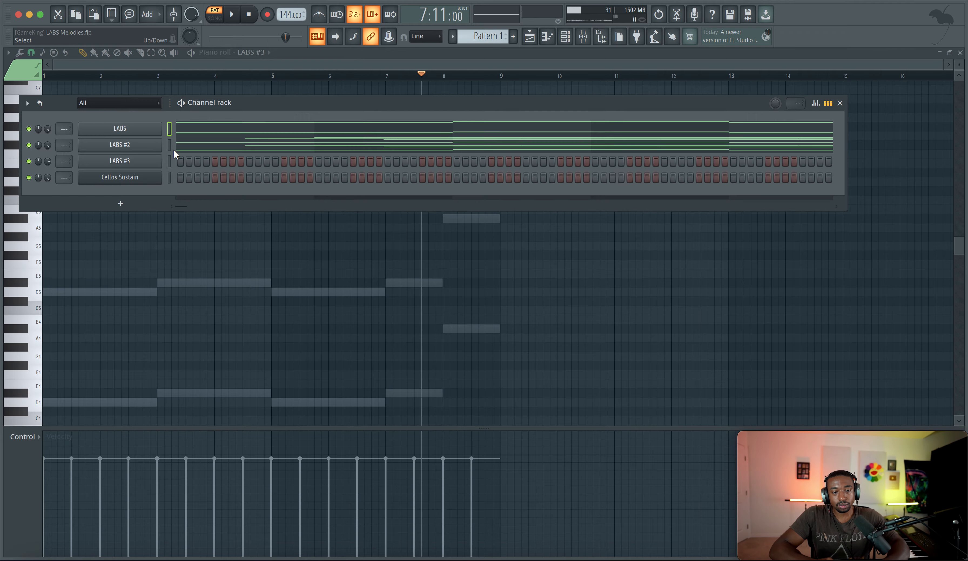
key(super+v)
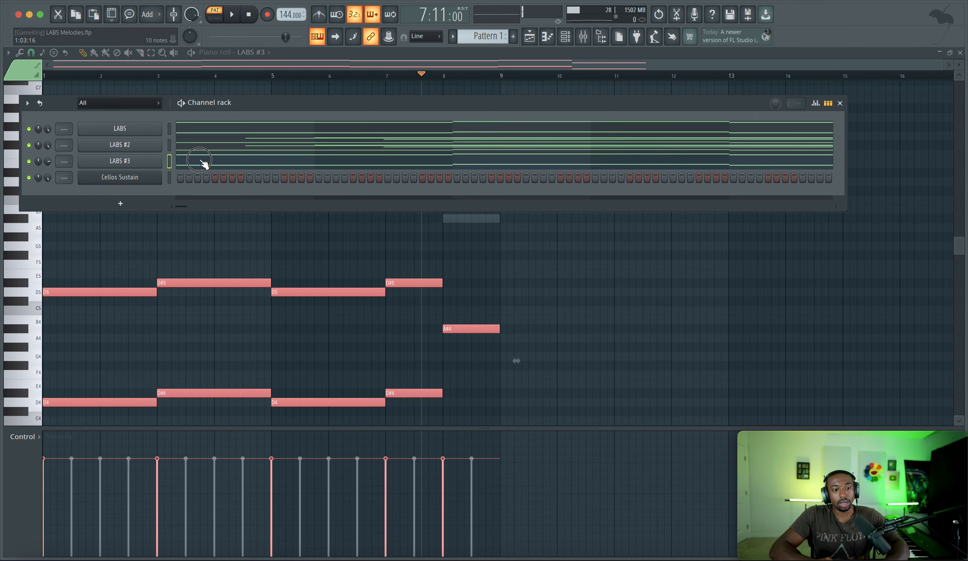
click(200, 160)
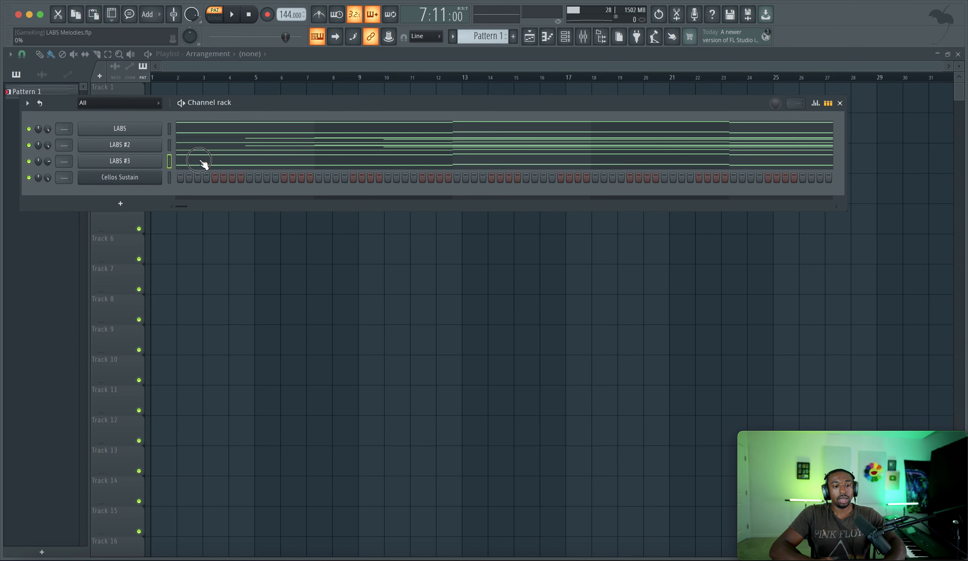
click(200, 160)
scroll(203, 163, down, 5)
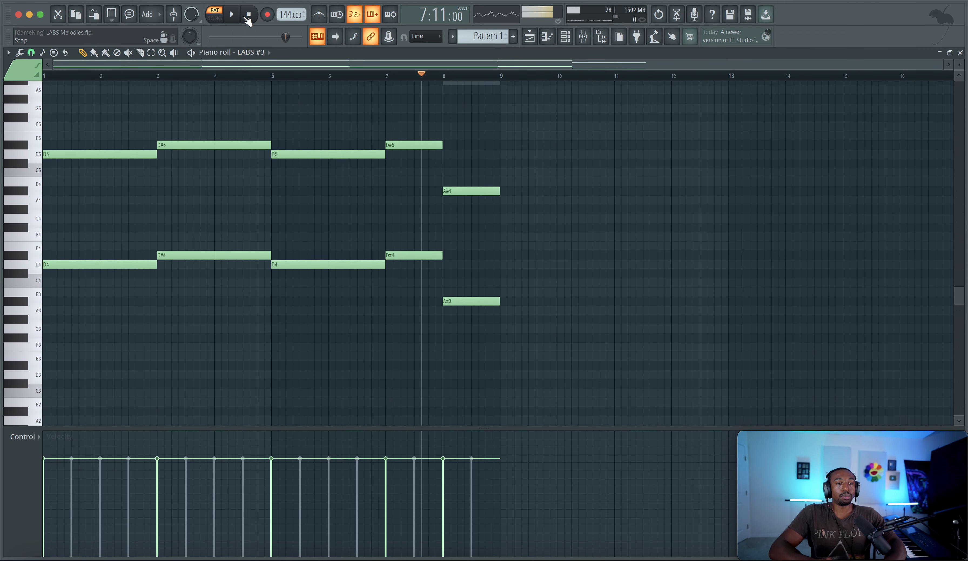
Step: Play back the pattern from bar 1 with the pasted LABS #3 notes
scroll(244, 101, down, 2)
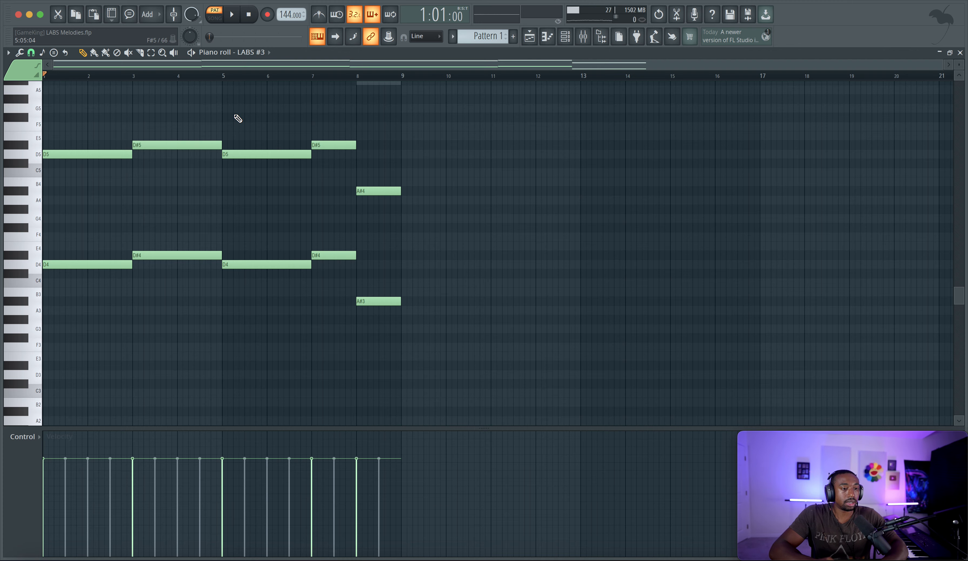
scroll(237, 119, up, 7)
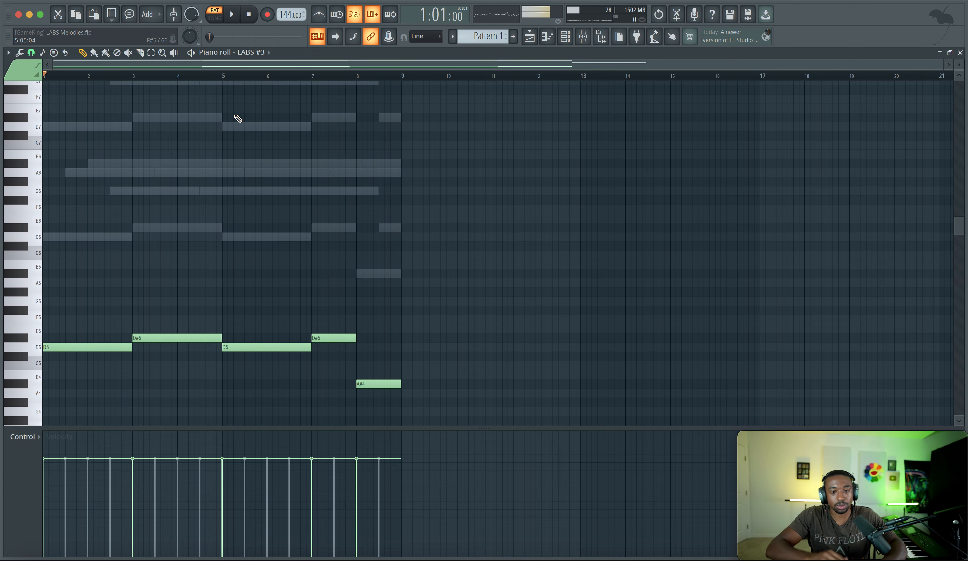
scroll(244, 166, down, 9)
scroll(244, 167, up, 5)
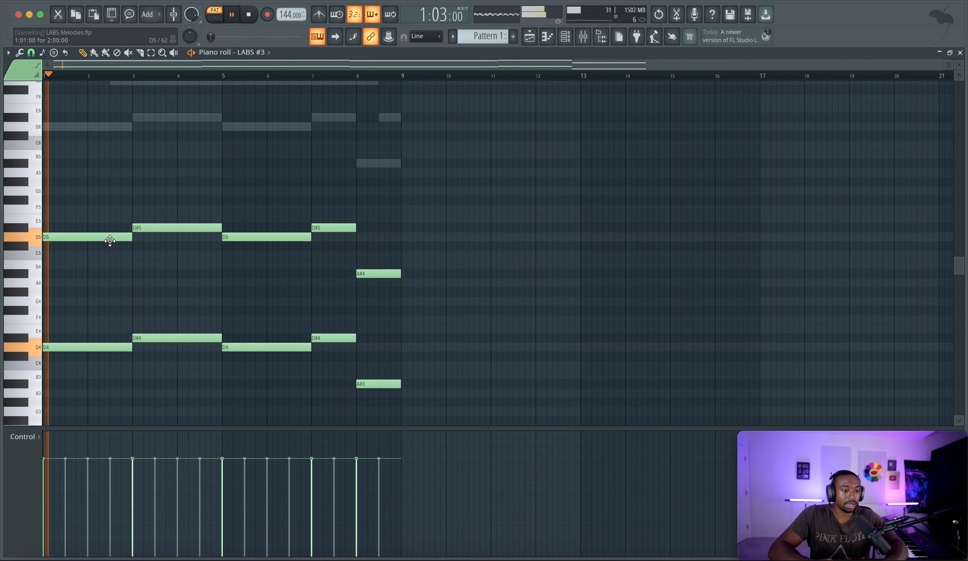
scroll(109, 240, up, 1)
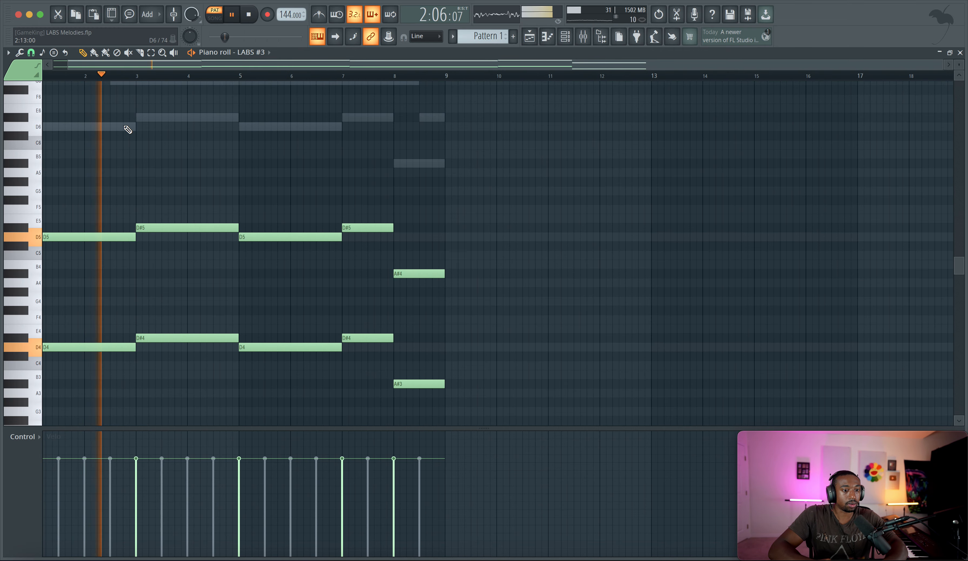
Step: Add a short D6 note late in bar 2, and lower all LABS #3 notes by one octave
click(125, 126)
drag(226, 127, 118, 133)
key(space)
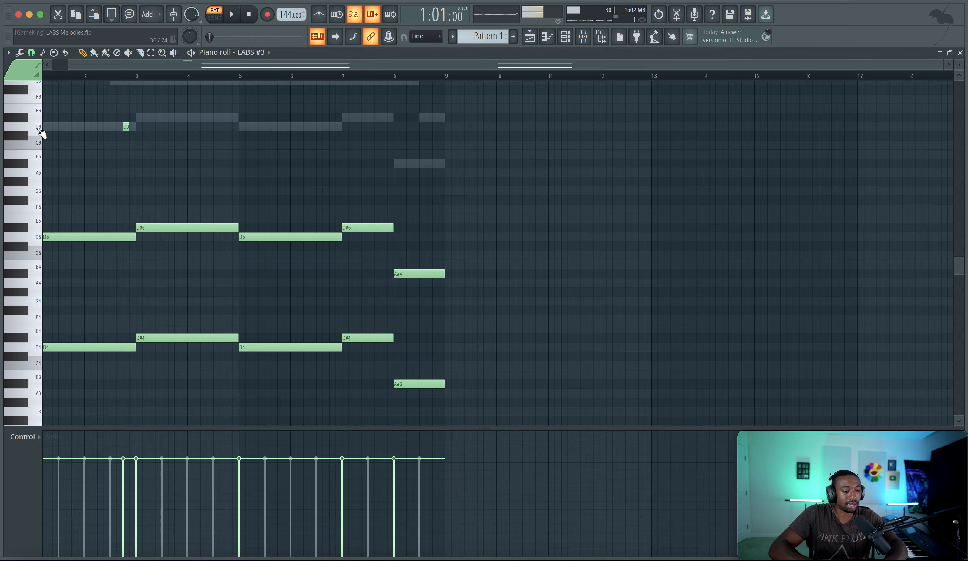
scroll(43, 162, down, 3)
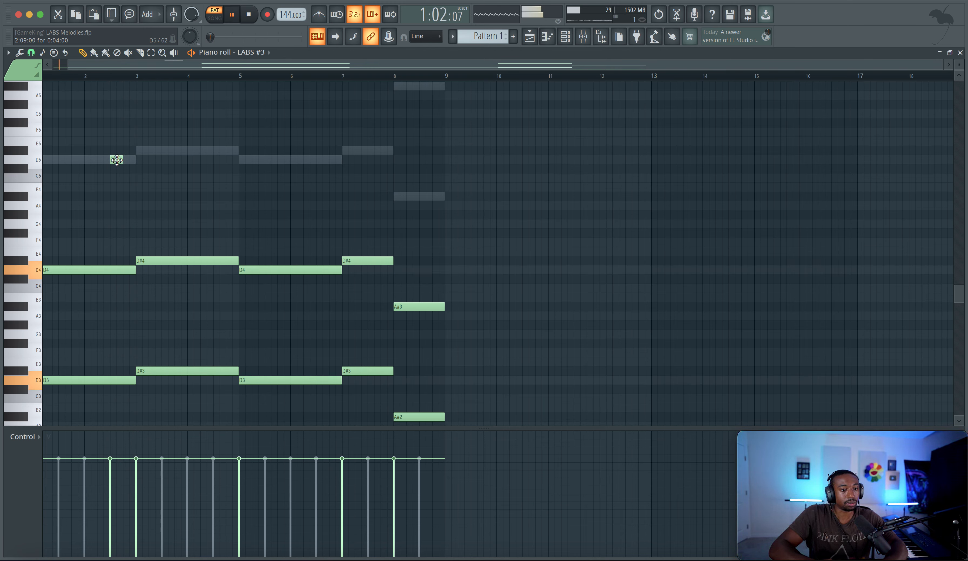
Step: Stretch the short D5 note to fill all of bar 2, and audition its pitch
mouse_move(122, 160)
mouse_down()
mouse_move(135, 160)
mouse_move(106, 160)
mouse_up()
key(space)
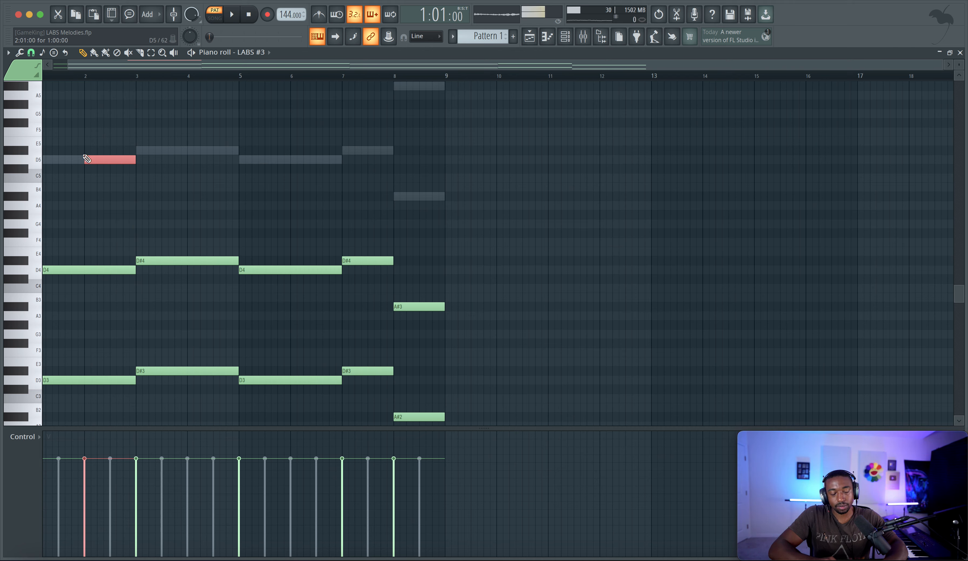
click(37, 160)
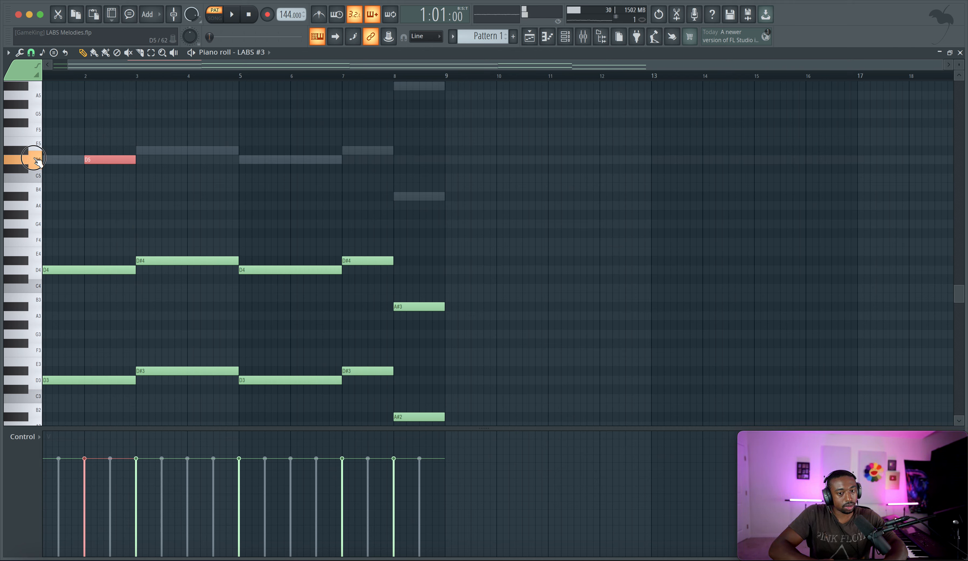
Step: During playback, repeat the one-bar upper note as D#5 in bar 4, D5 in bar 6 and D#5 in bar 8
key(space)
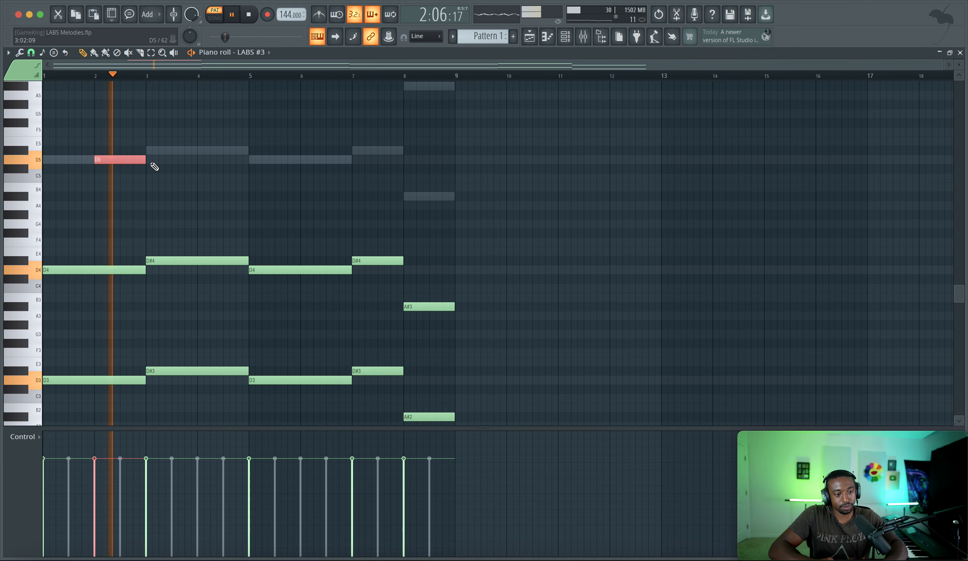
drag(128, 159, 337, 153)
click(378, 179)
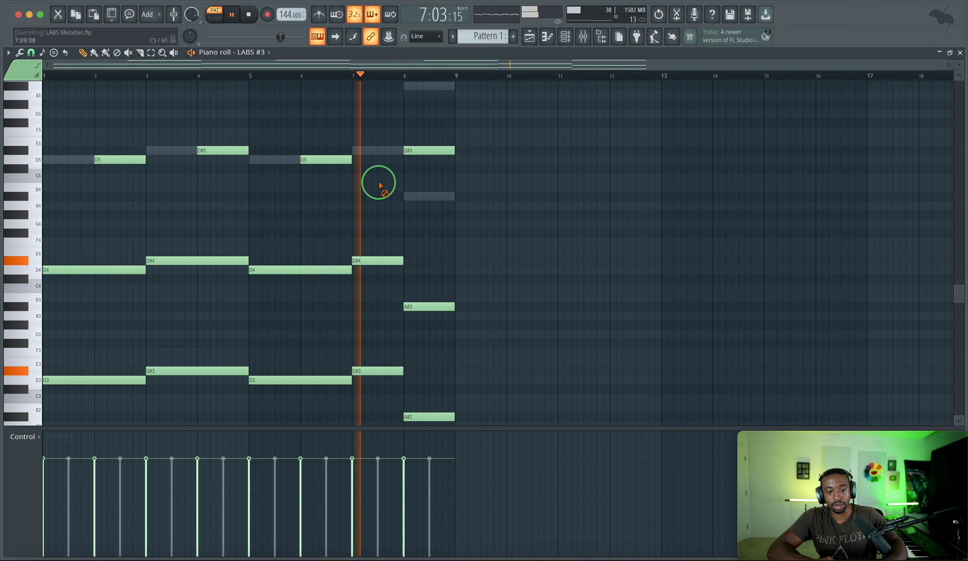
Step: Stop playback, look through the installed and downloadable FLEX packs in the Cellos Sustain channel, and close its window
click(565, 43)
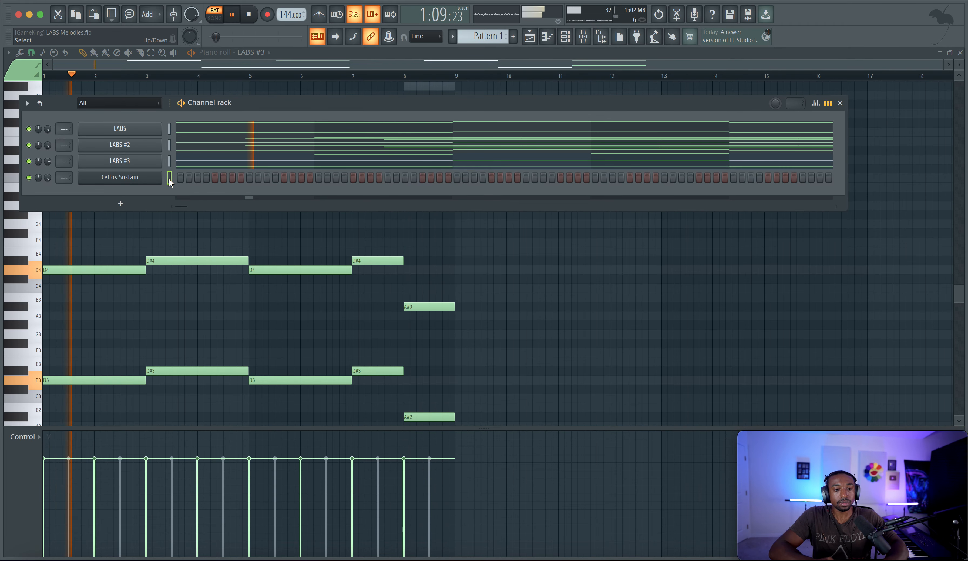
key(space)
click(158, 178)
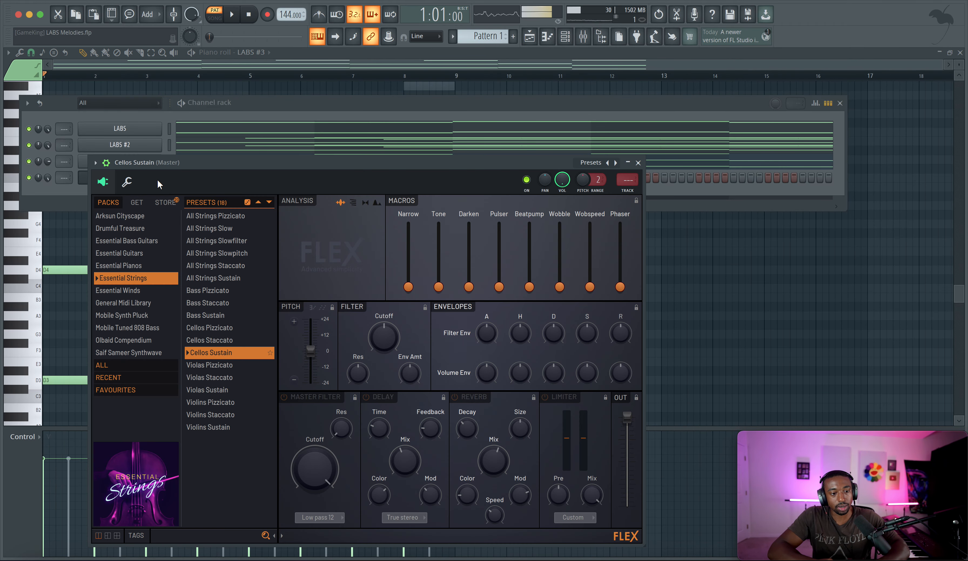
click(138, 202)
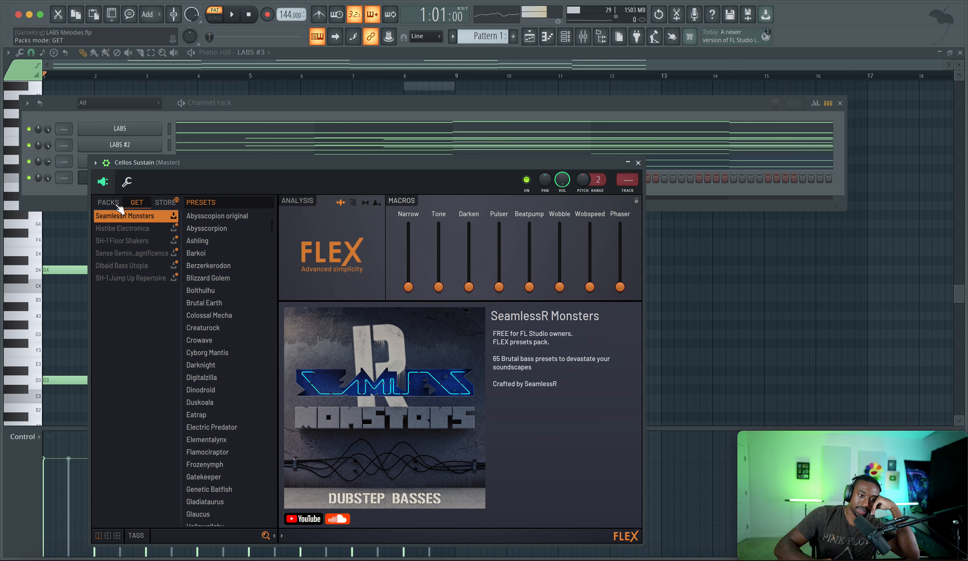
click(109, 203)
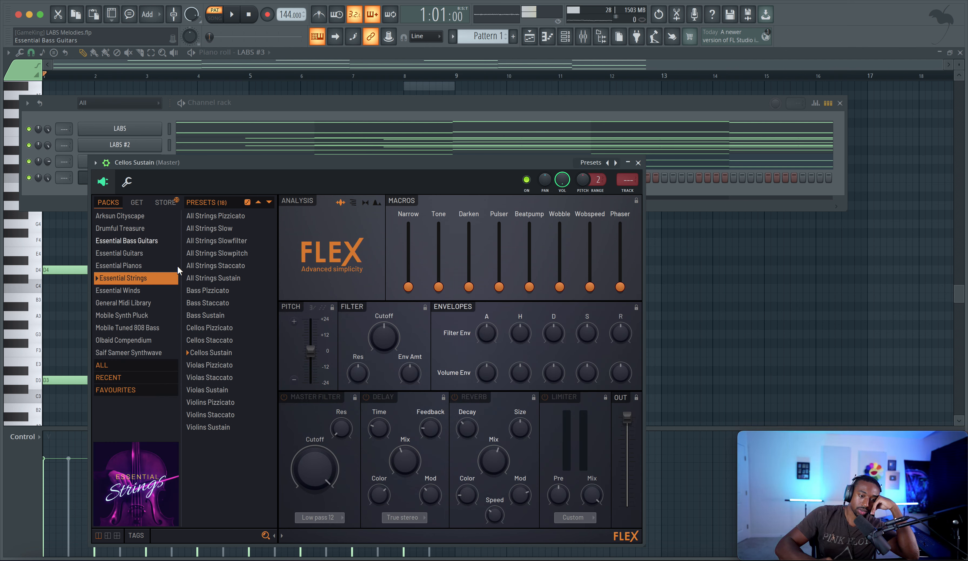
click(639, 163)
Step: Play back the pattern with Cellos Sustain selected, and rehearse a cello line over it
key(space)
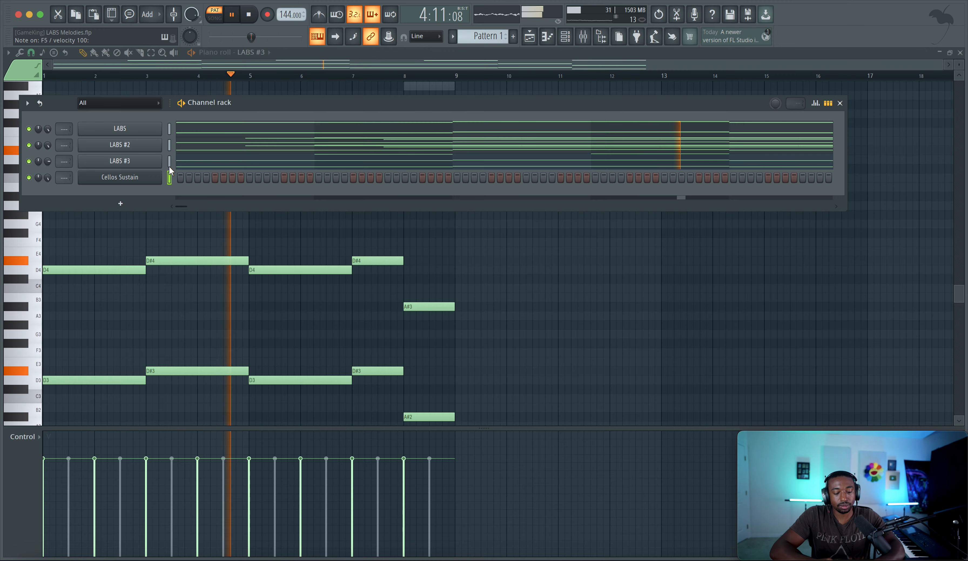
key(space)
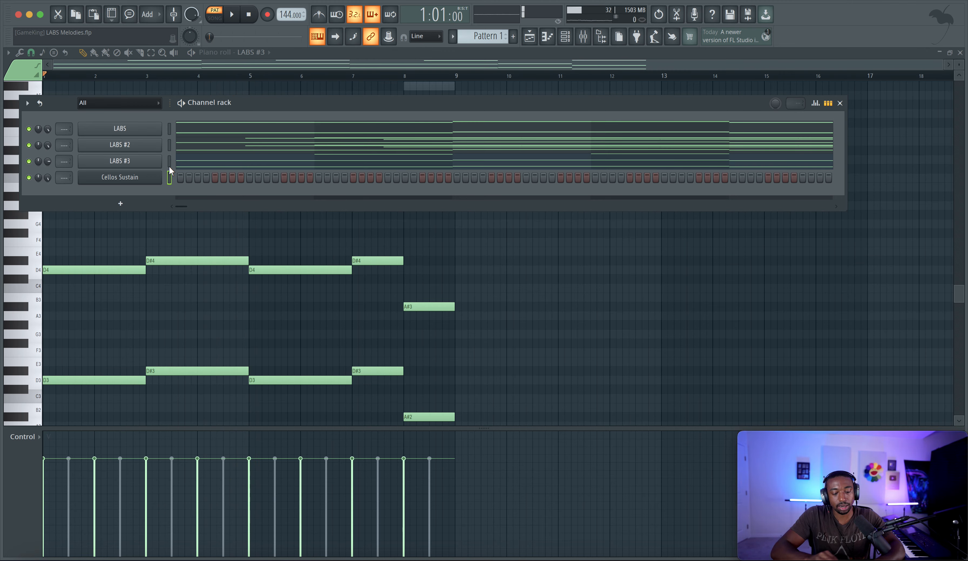
key(space)
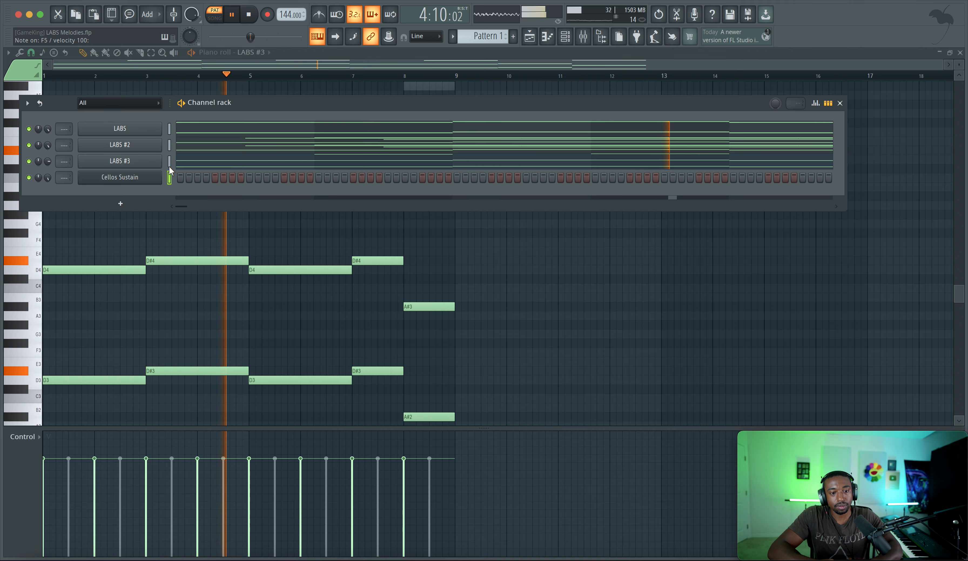
key(space)
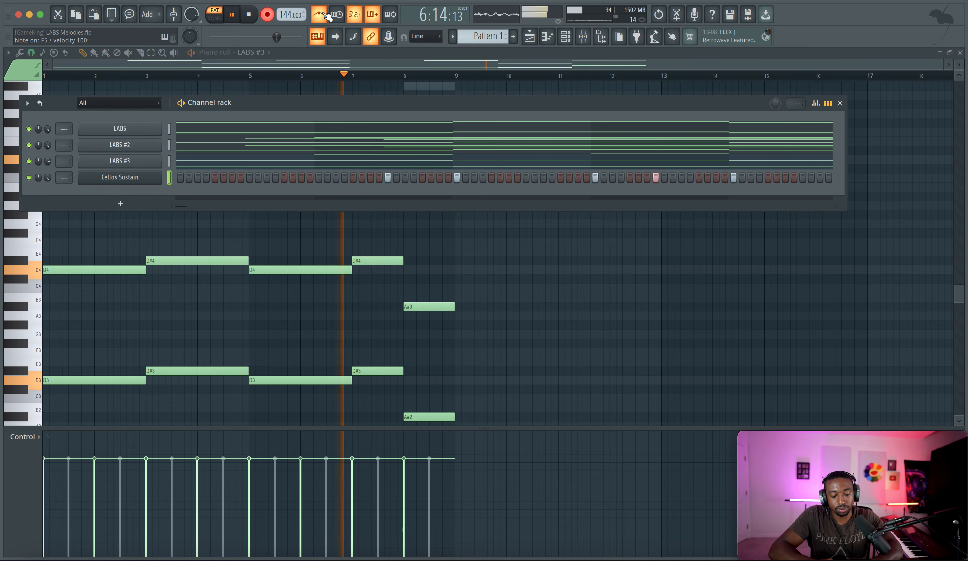
key(space)
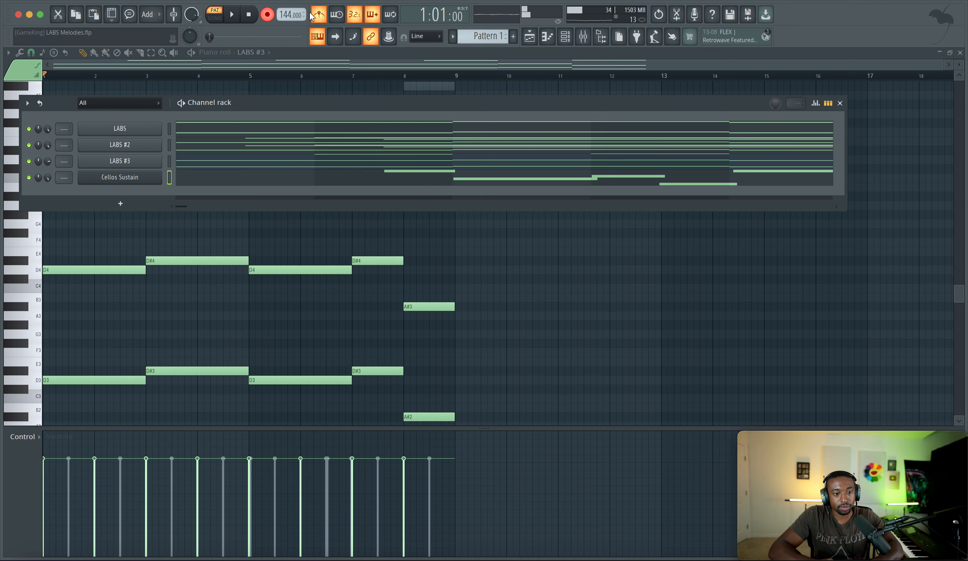
key(ctrl+z)
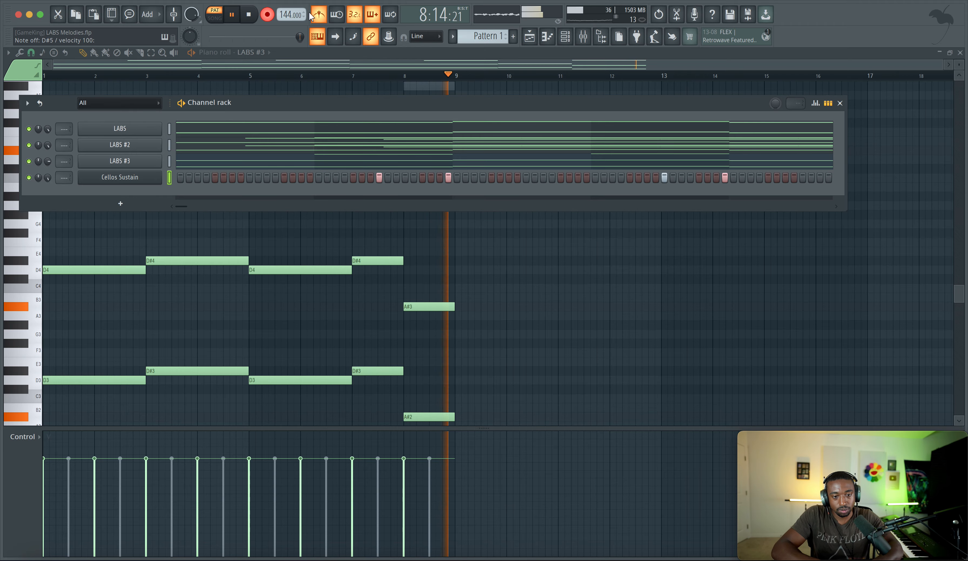
Step: Record a new Cellos Sustain line over the eight bars, move its last note to A#4, and turn off the metronome
key(space)
click(367, 178)
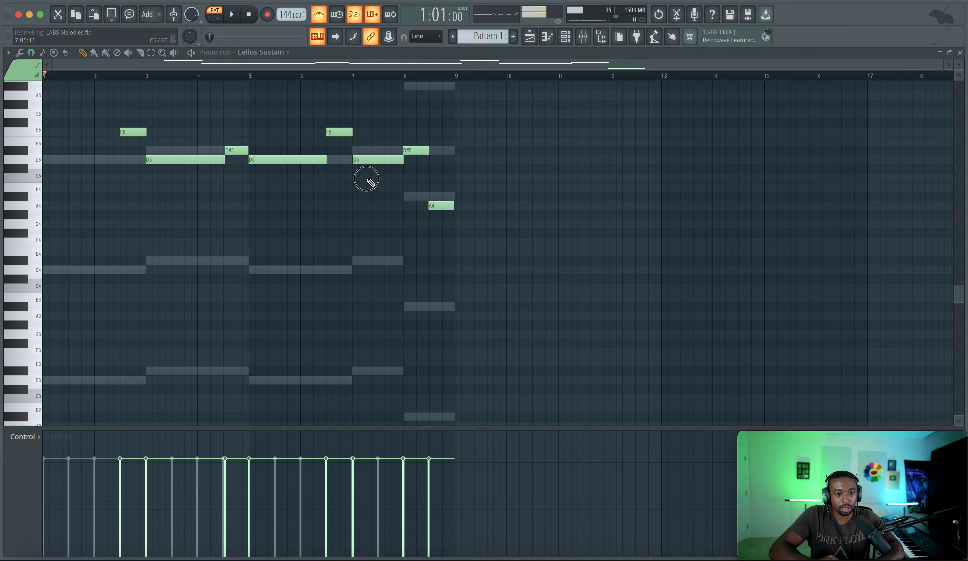
scroll(436, 194, down, 2)
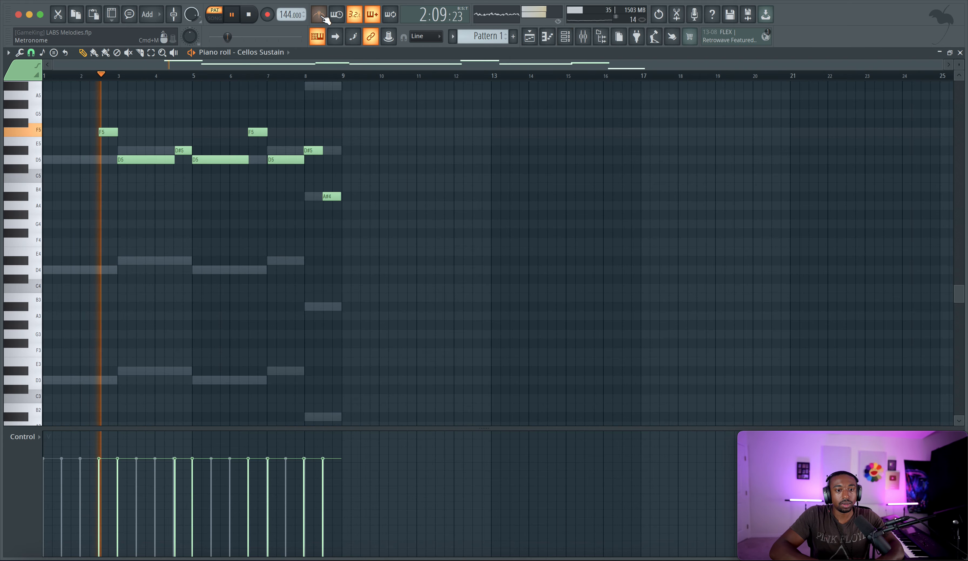
Step: Play back the pattern to hear the recorded Cellos Sustain line with the LABS layers
click(565, 36)
key(space)
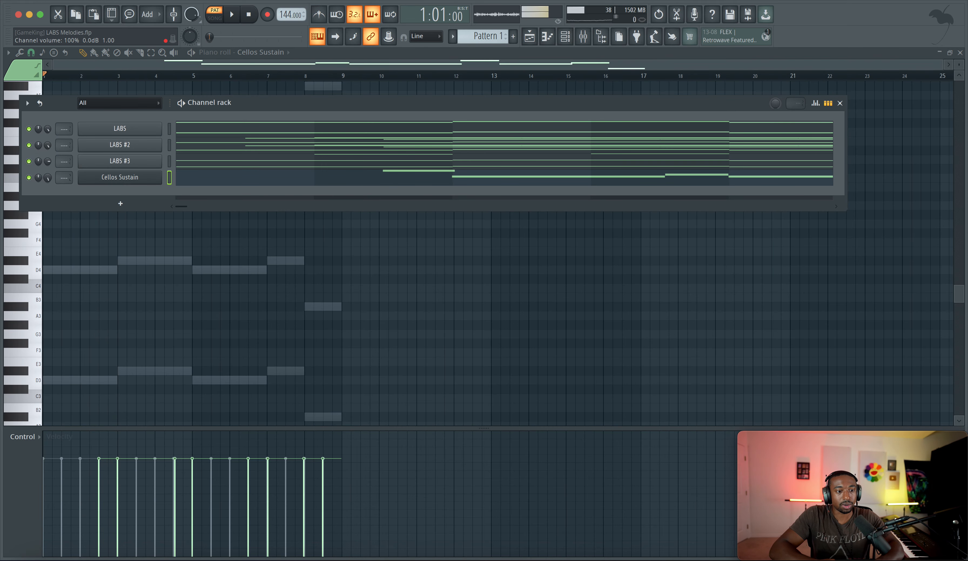
key(F6)
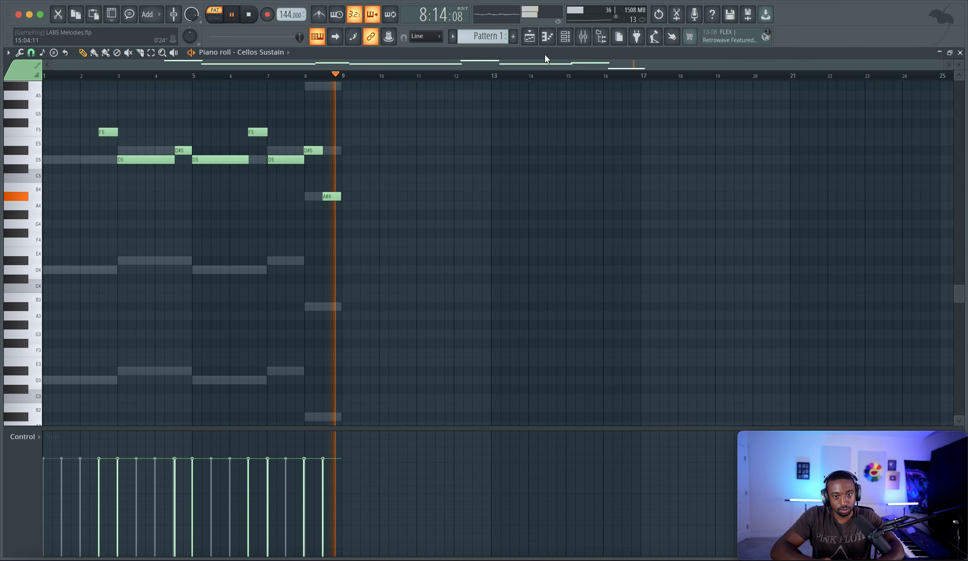
Step: Route the LABS, LABS #2, LABS #3 and Cellos Sustain channels to mixer tracks 2, 3, 5 and 6, and stop playback
click(529, 37)
click(565, 36)
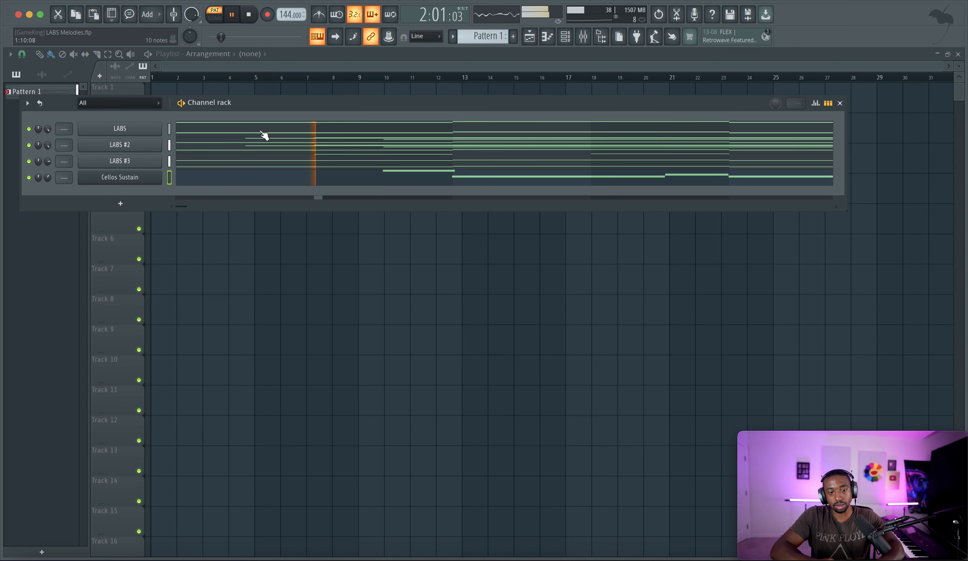
click(170, 128)
drag(170, 130, 168, 193)
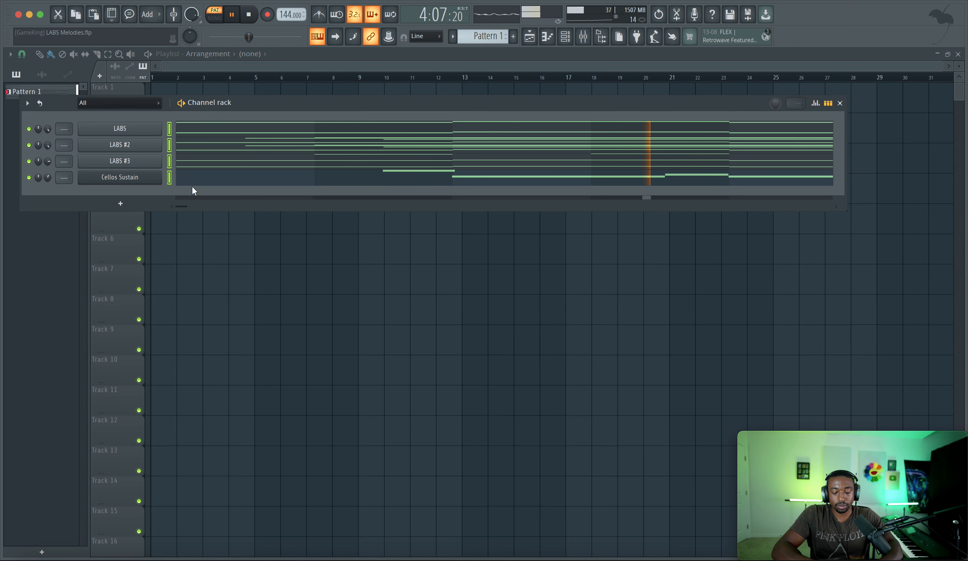
key(ctrl+l)
key(space)
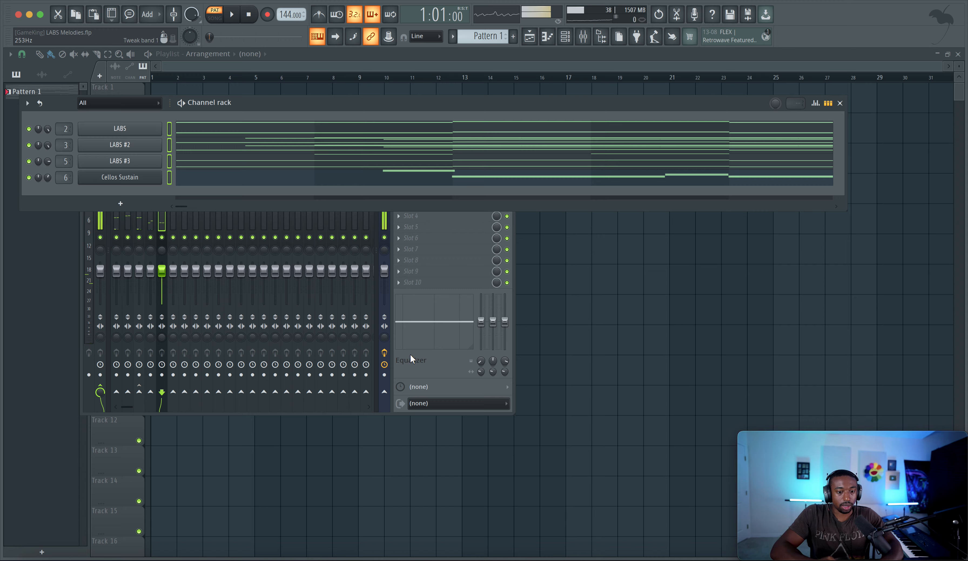
Step: Route mixer tracks 2 through 6, from LABS to Cellos Sustain, only to Insert 7
click(411, 356)
drag(162, 189, 125, 190)
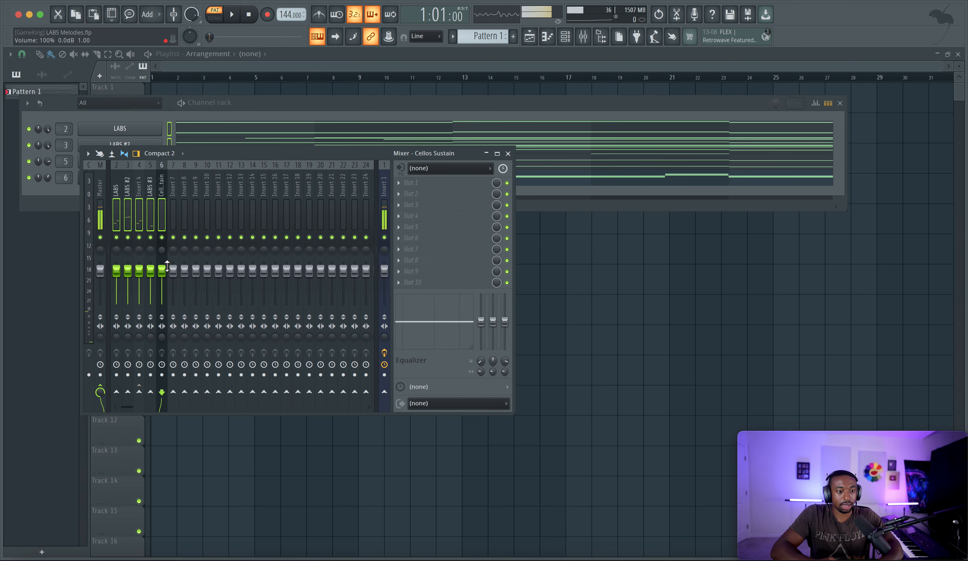
right_click(173, 392)
click(201, 410)
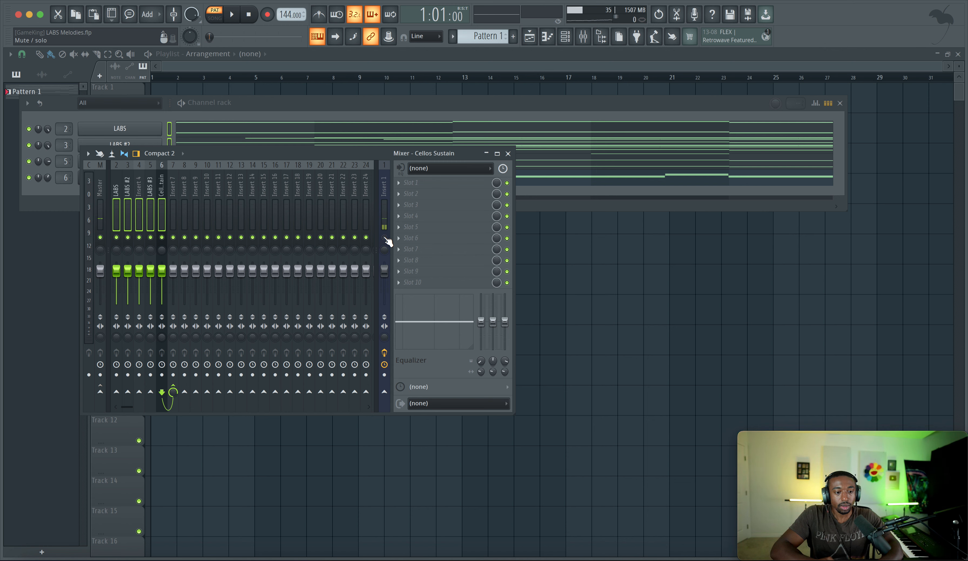
Step: Load kHs Pitch Shifter in the first effect slot of Insert 7 and play the pattern through it
click(173, 210)
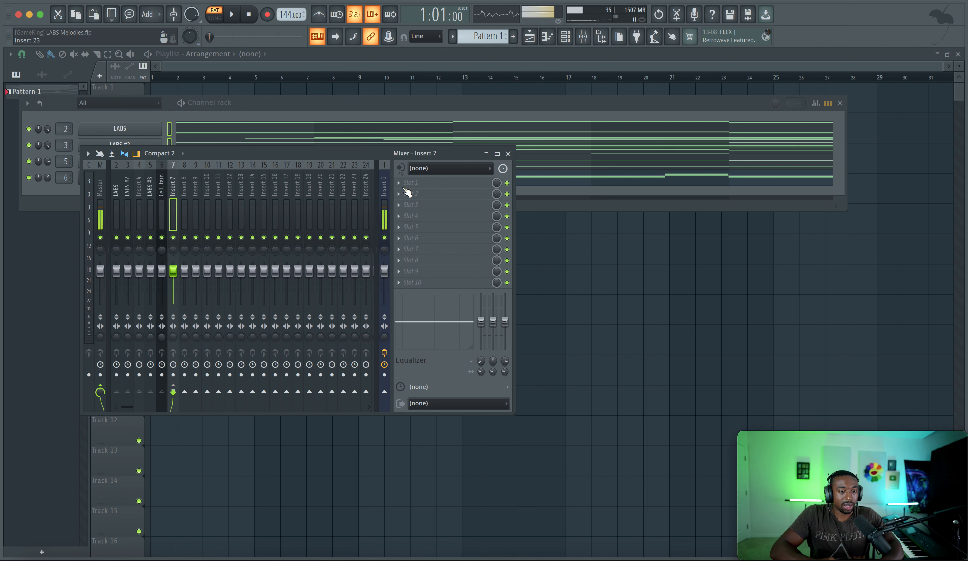
click(425, 184)
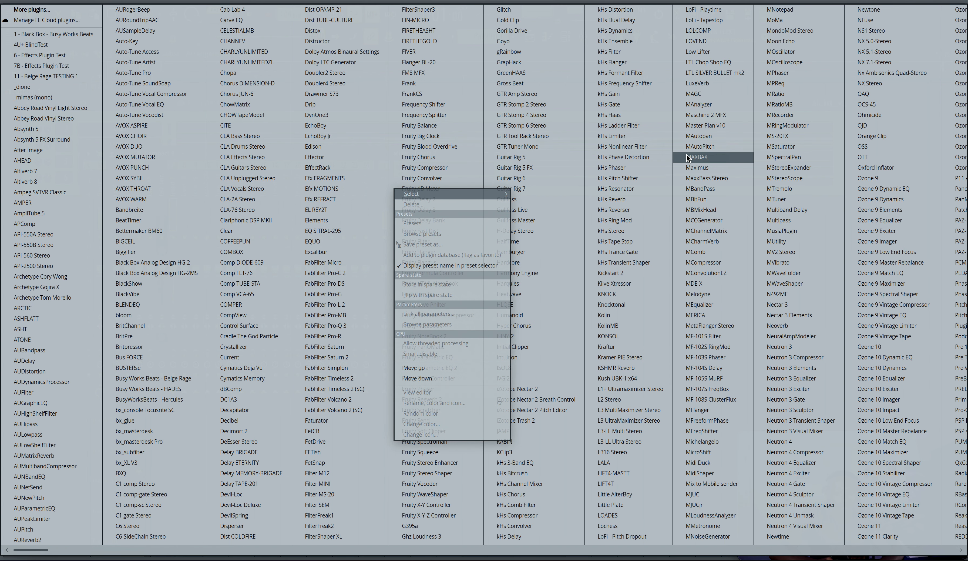
click(623, 86)
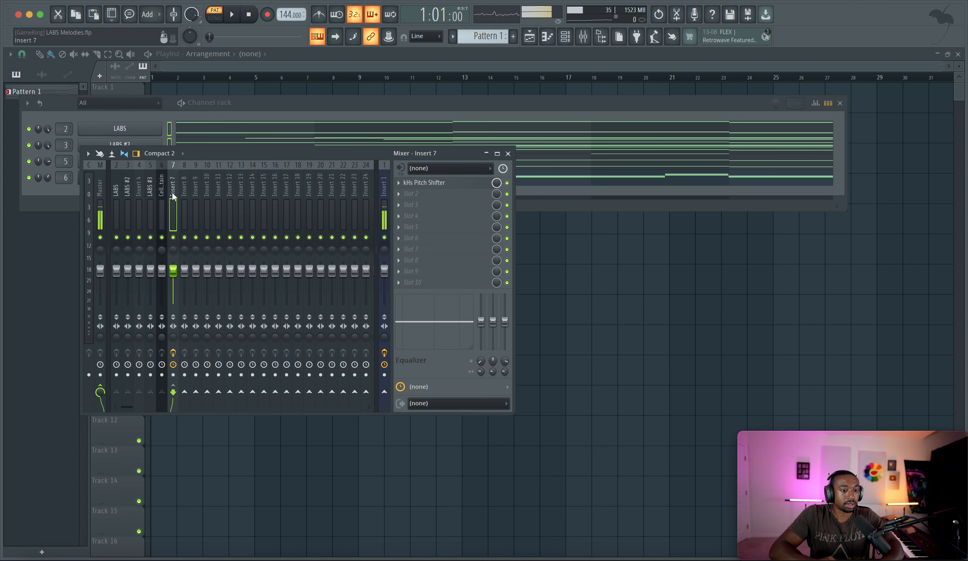
key(space)
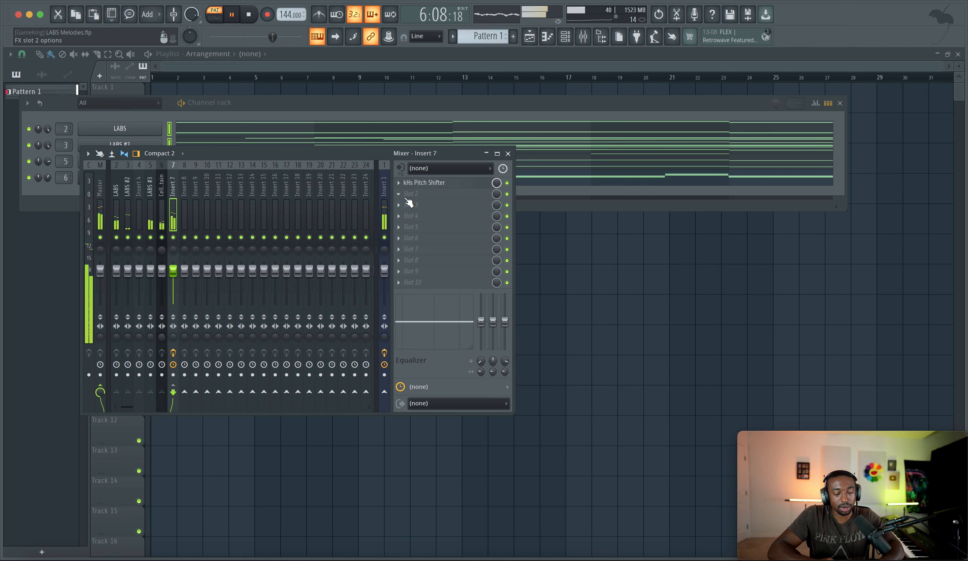
Step: Load kHs Reverb in the first effect slot of Insert 8 with a 5.97 s decay, and close its window
click(186, 212)
click(414, 185)
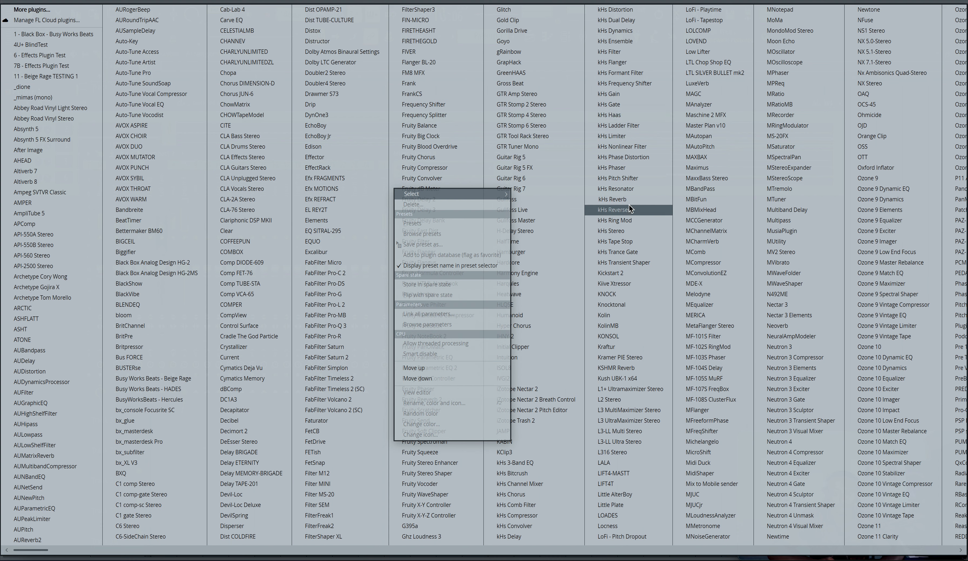
click(612, 199)
key(space)
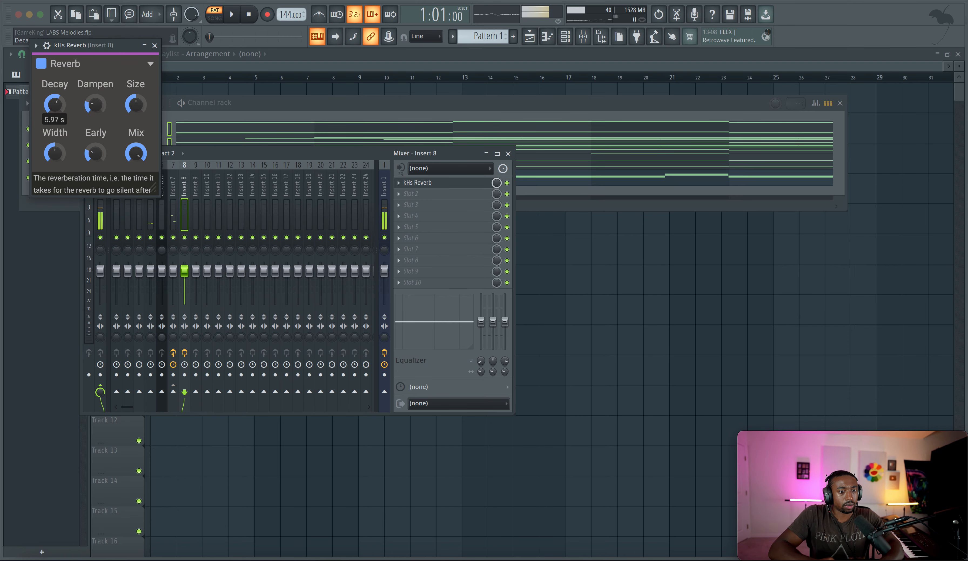
click(155, 46)
Step: Send Insert 7 to Insert 8 and play the pattern with Insert 8 selected
click(173, 193)
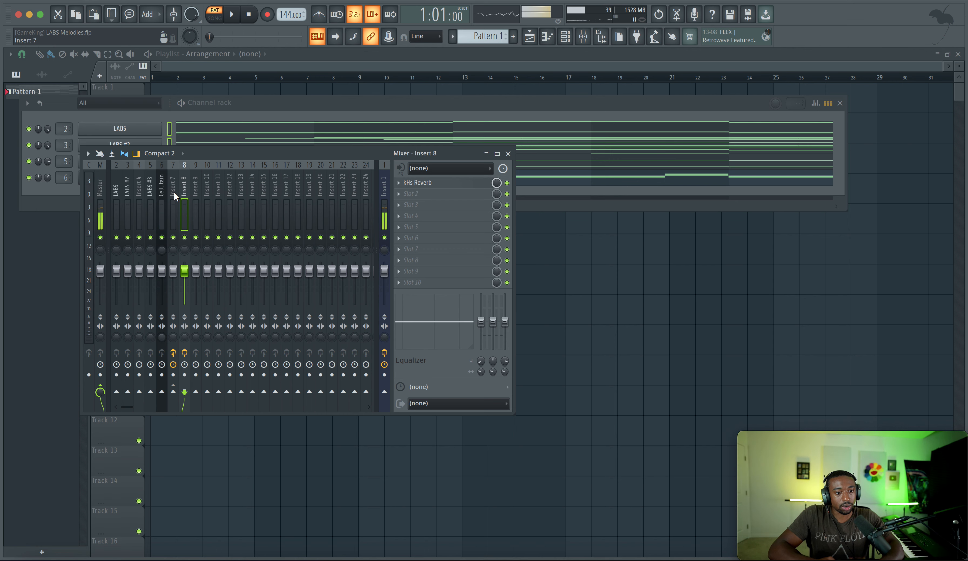
click(184, 392)
key(space)
click(184, 208)
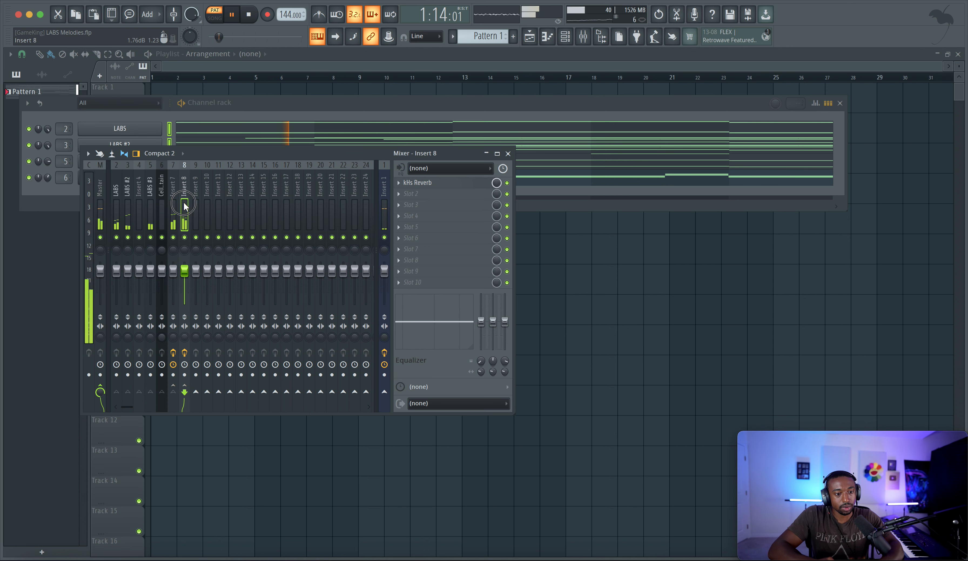
Step: Load Gross Beat in the second slot of Insert 8, using the Momentary preset's 1/2 Speed with a 52% time mix
click(434, 198)
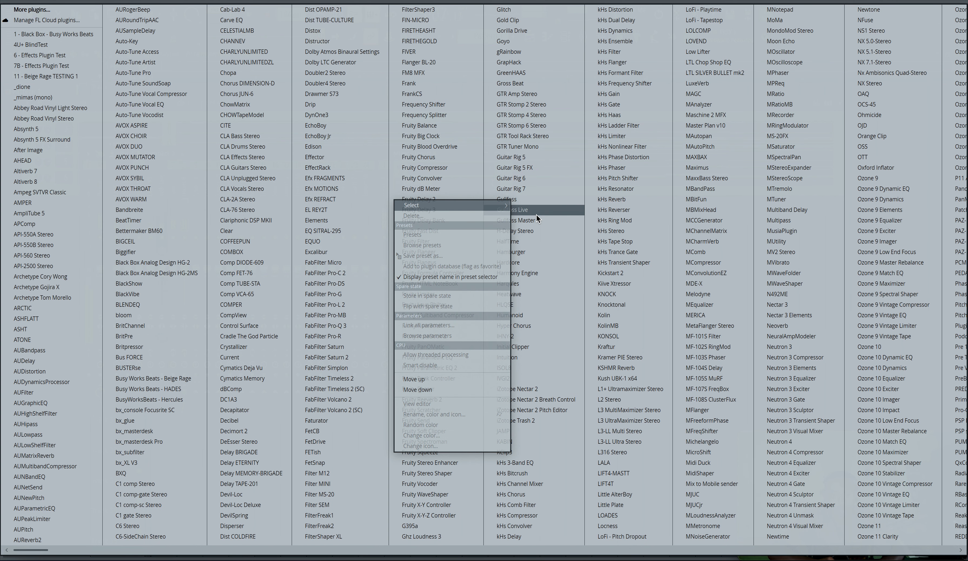
click(532, 83)
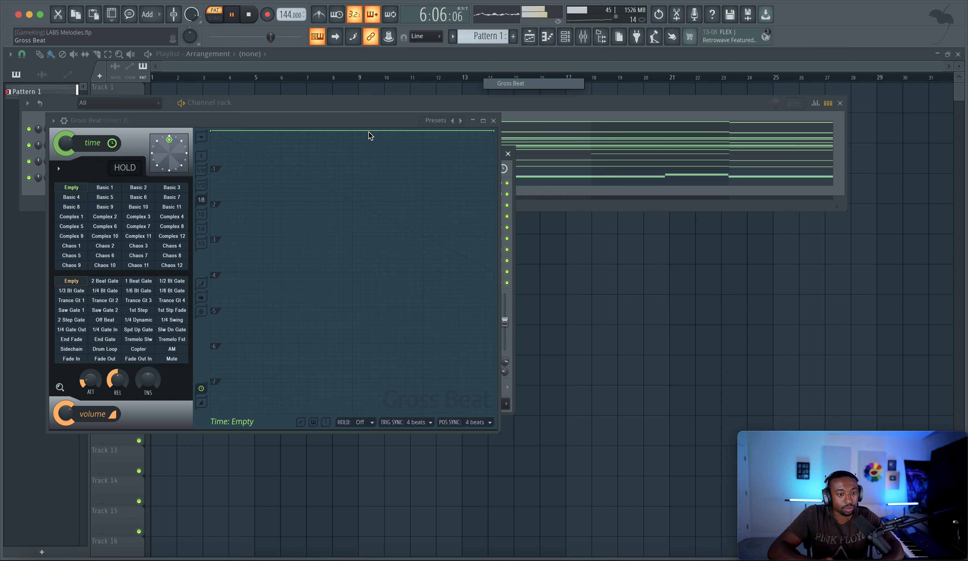
click(449, 126)
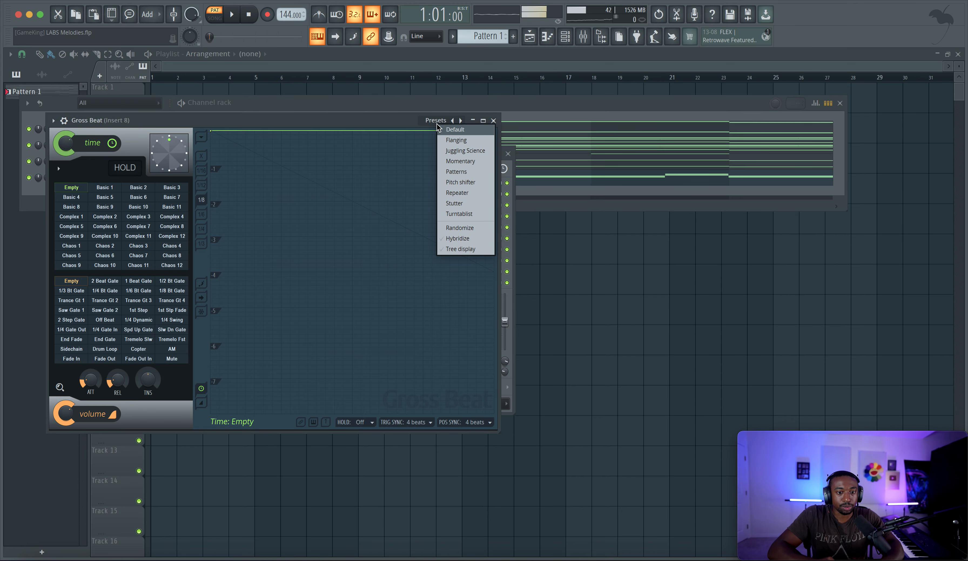
click(461, 161)
click(152, 255)
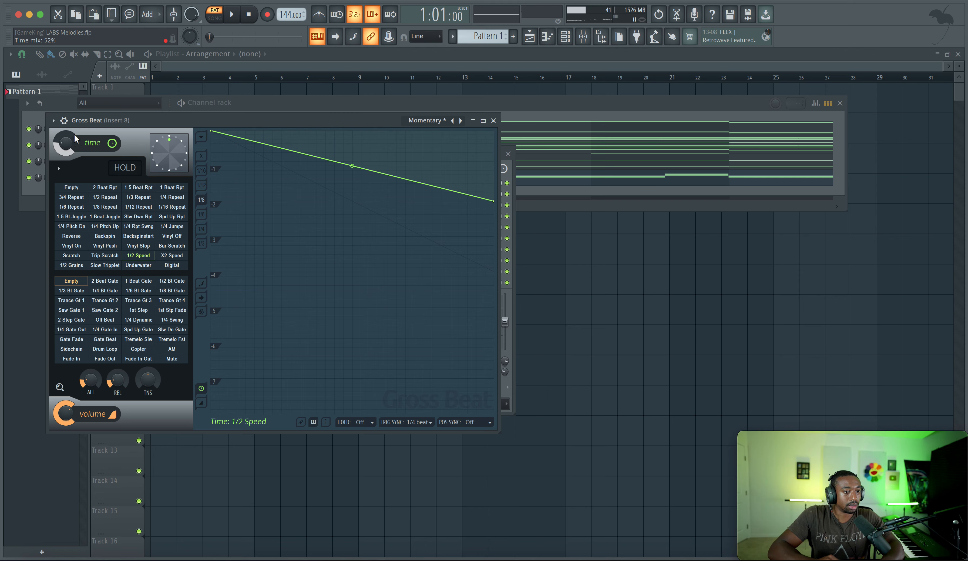
click(493, 121)
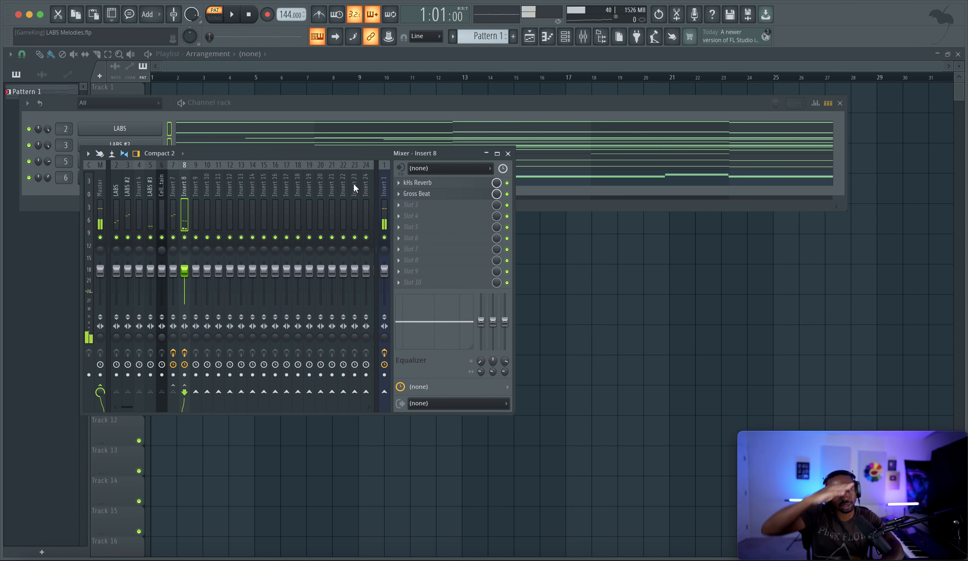
Step: Mute Insert 1 and play back the pattern to hear the effects on Inserts 7 and 8
click(385, 237)
key(space)
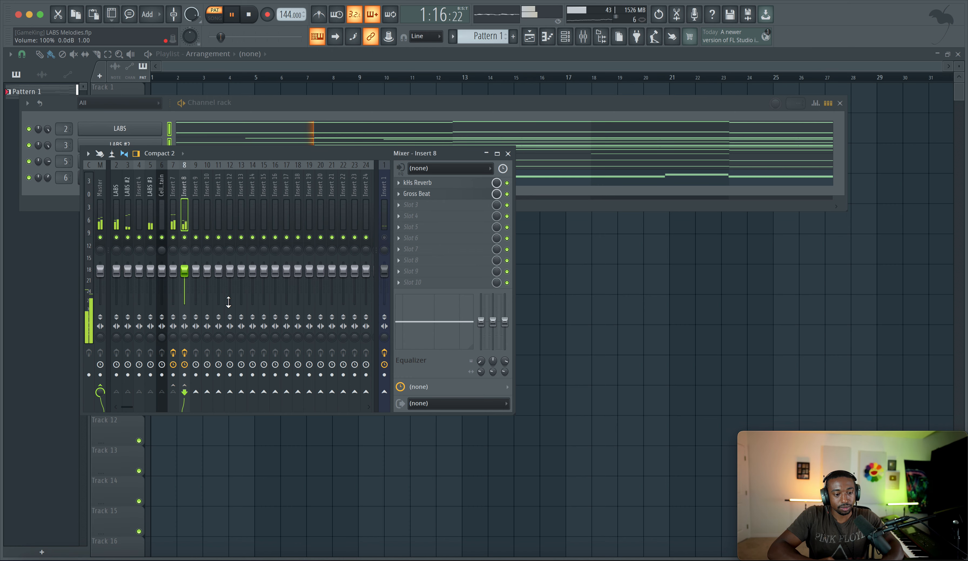
click(175, 209)
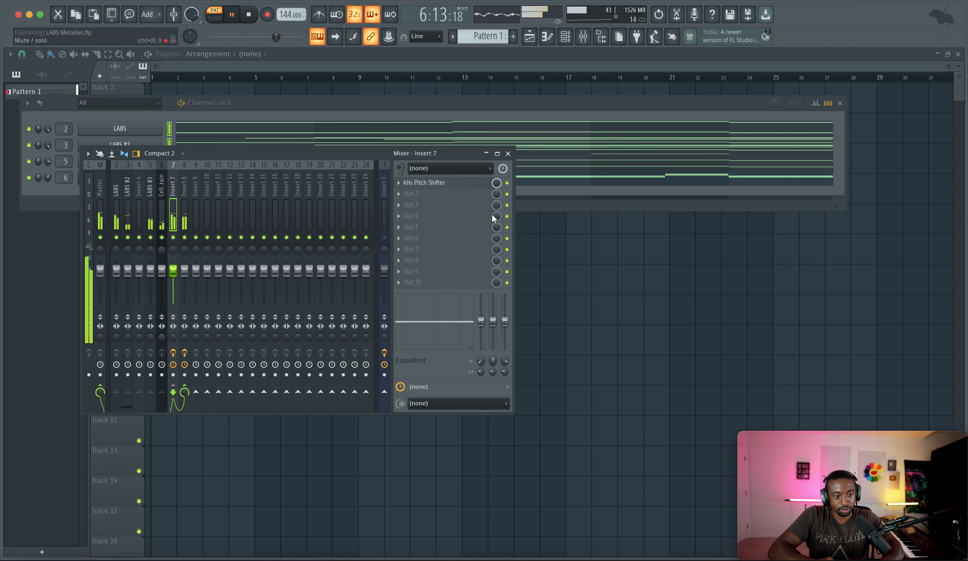
Step: Load kHs Reverser in the third slot of Insert 8, set it to 2/16, and bypass it
click(185, 215)
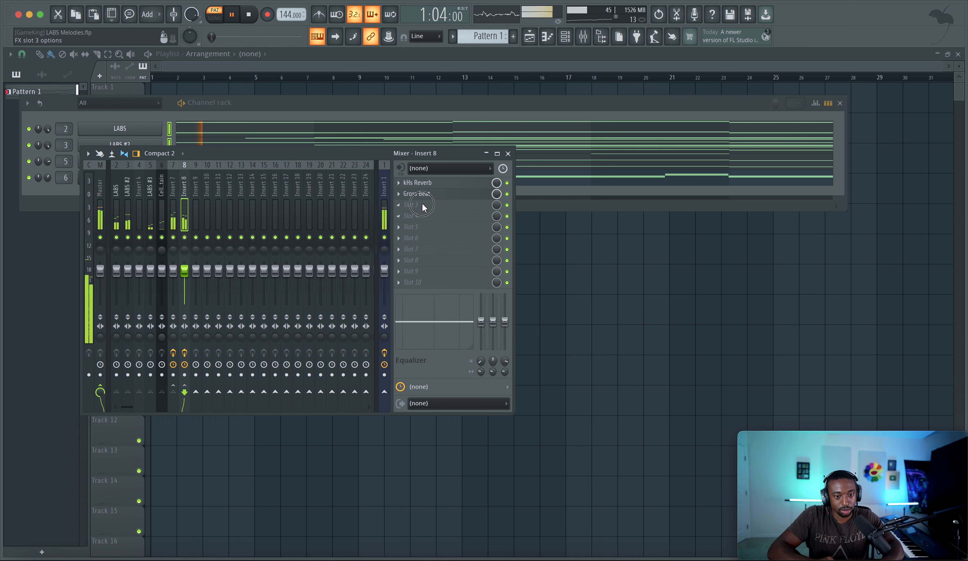
click(412, 206)
click(630, 210)
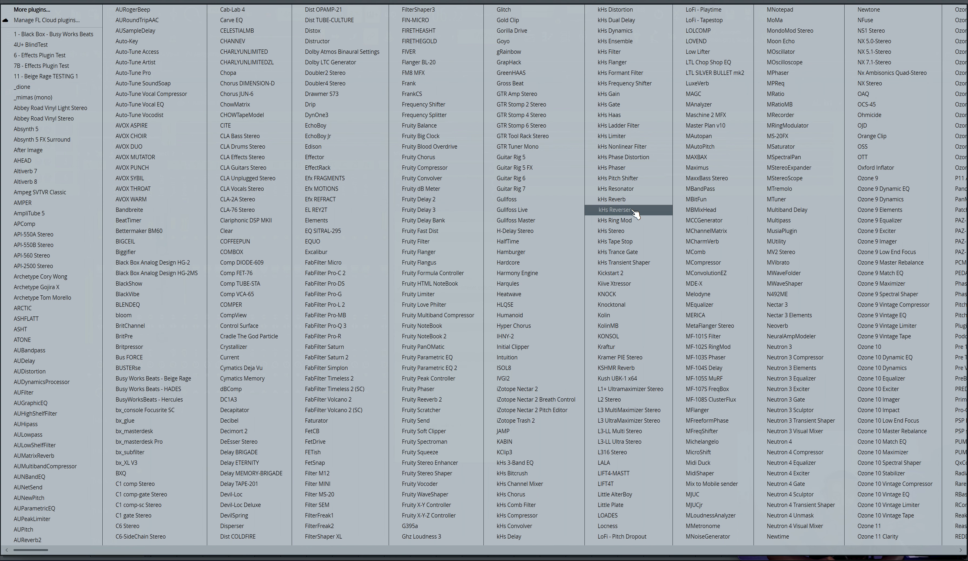
click(385, 237)
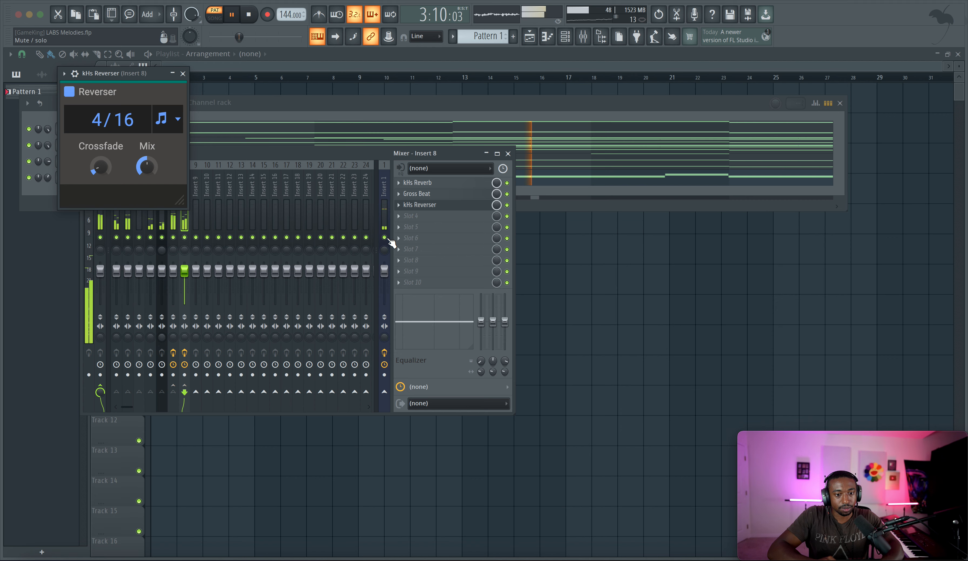
drag(102, 128, 102, 145)
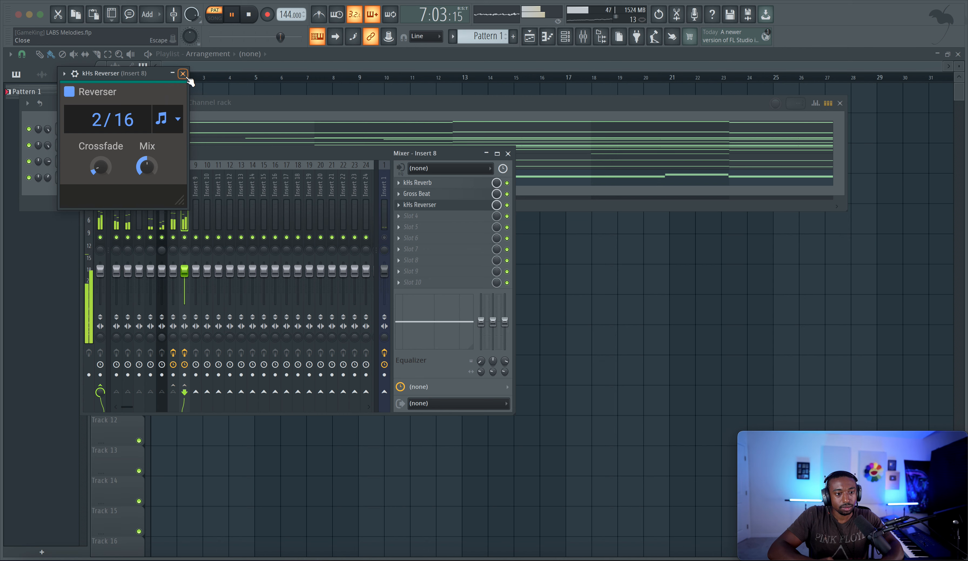
click(507, 204)
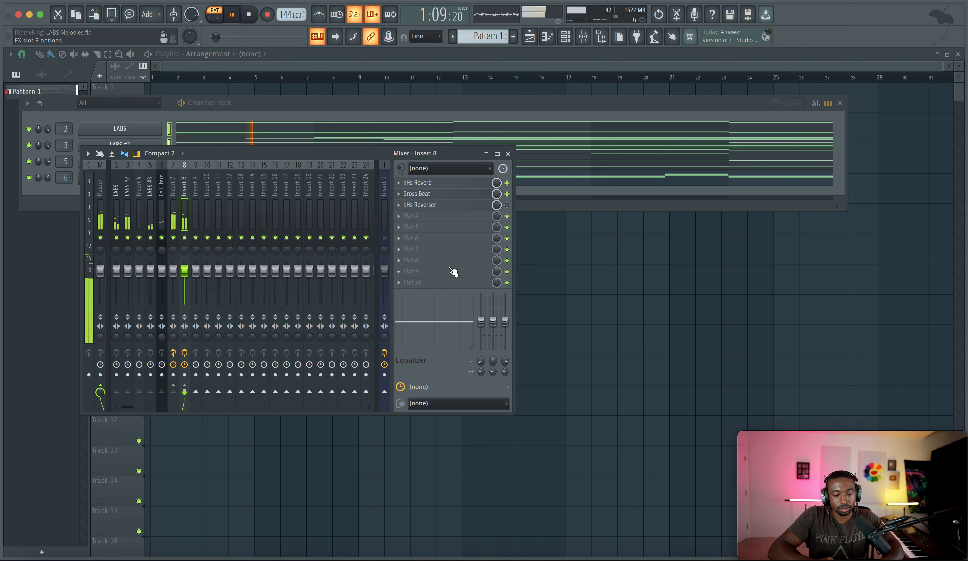
Step: Close the mixer, place Pattern 1 at bar 1 on Track 1 of the playlist, and reopen the mixer
click(508, 153)
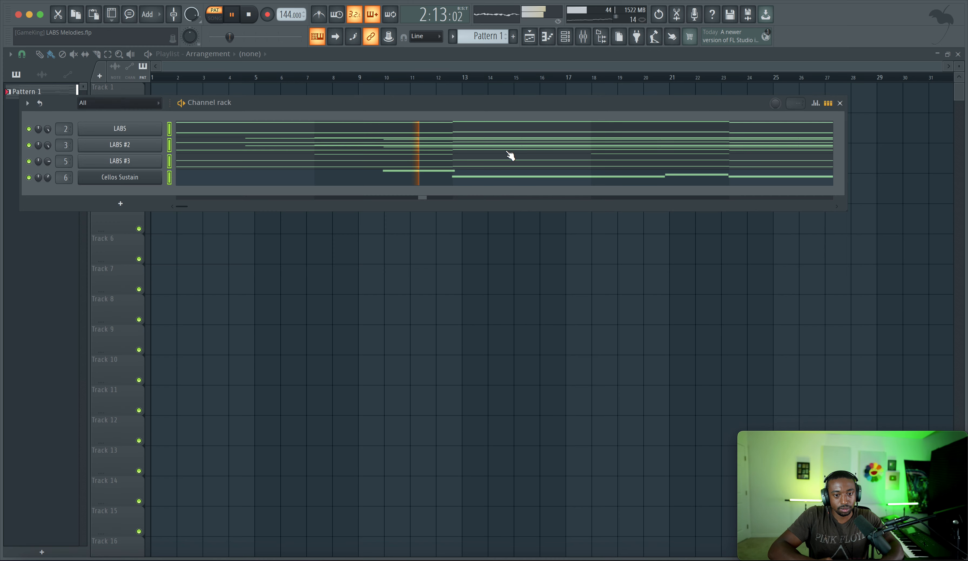
right_click(494, 259)
scroll(211, 93, down, 3)
click(158, 96)
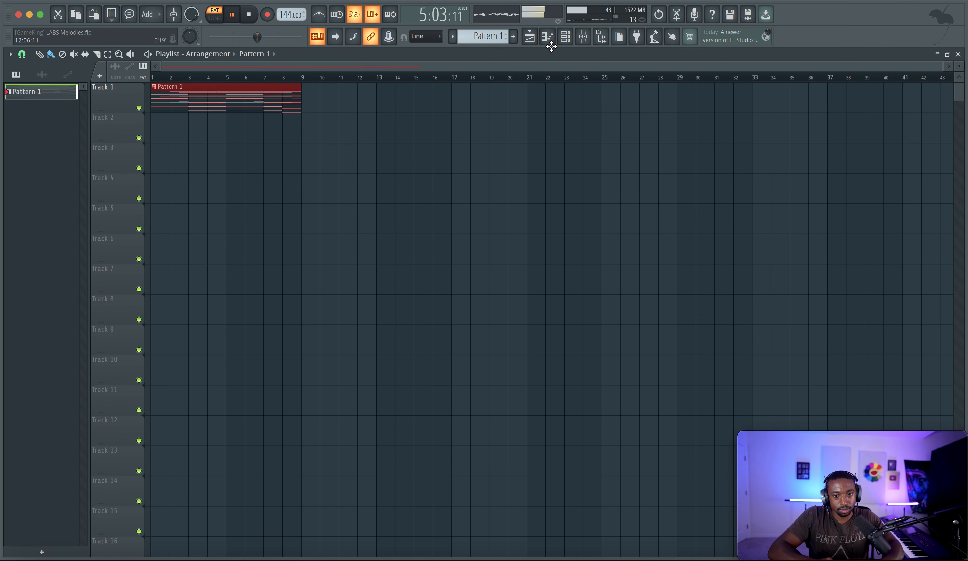
click(583, 37)
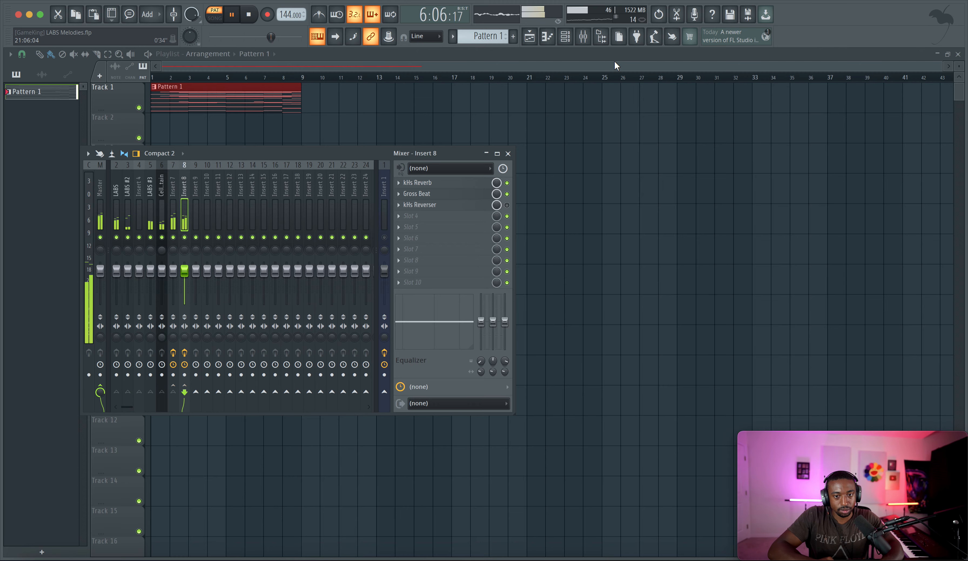
Step: Select Insert 7 in the mixer and play back the pattern with Insert 1 muted
click(566, 36)
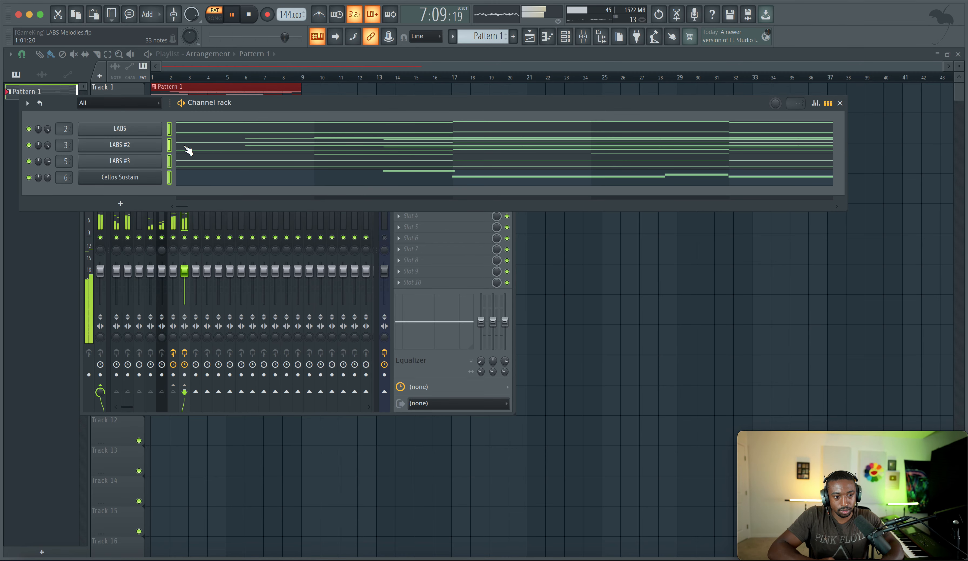
click(416, 289)
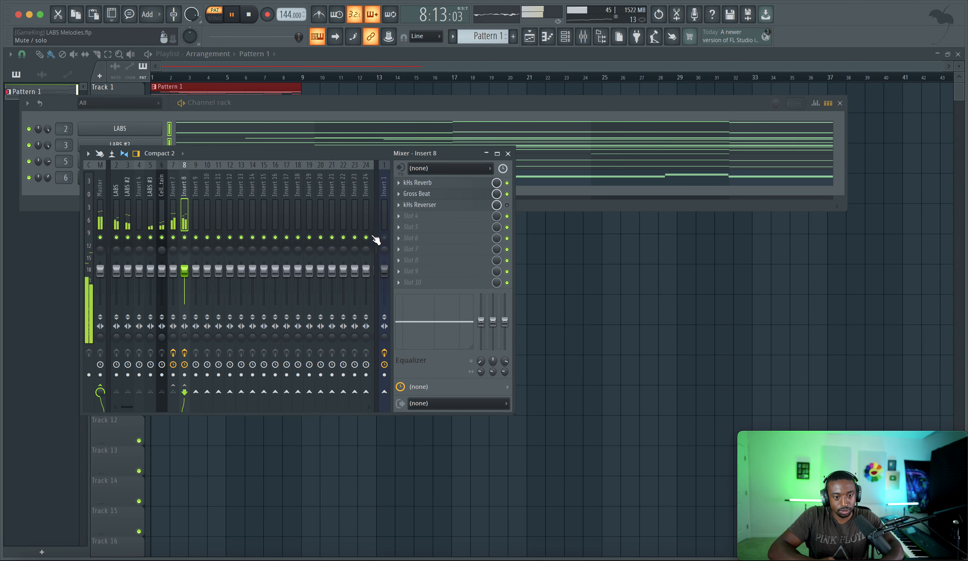
click(385, 238)
key(space)
click(174, 204)
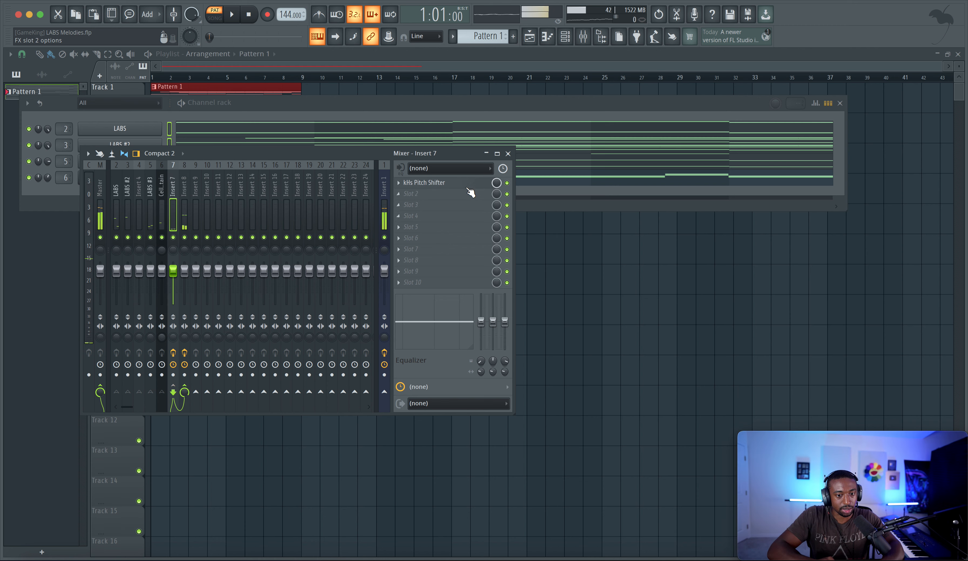
click(385, 238)
key(space)
Step: Try the kHs Pitch Shifter on Insert 7 at +3.00, nudge its grain size, and return the pitch to -3.00
click(443, 183)
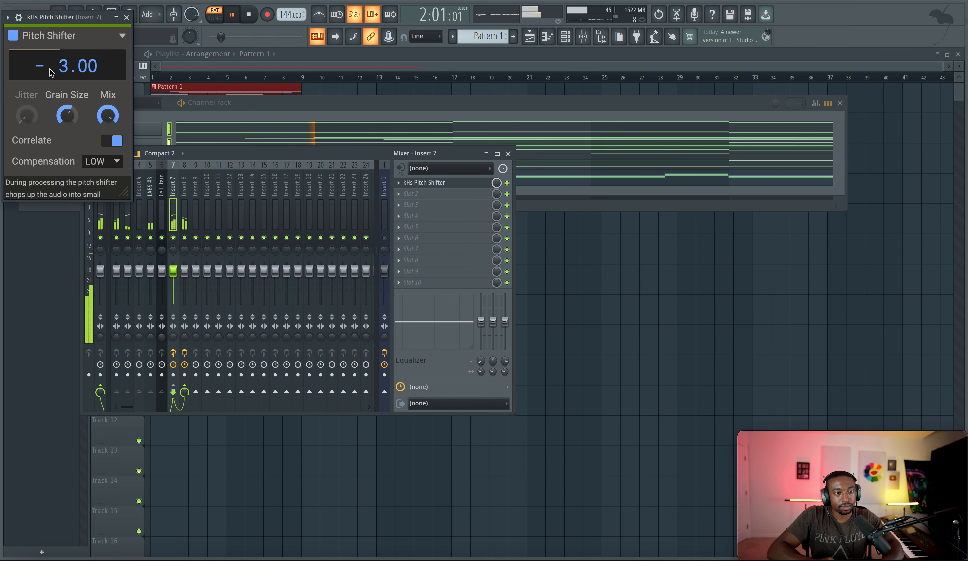
drag(49, 72, 50, 65)
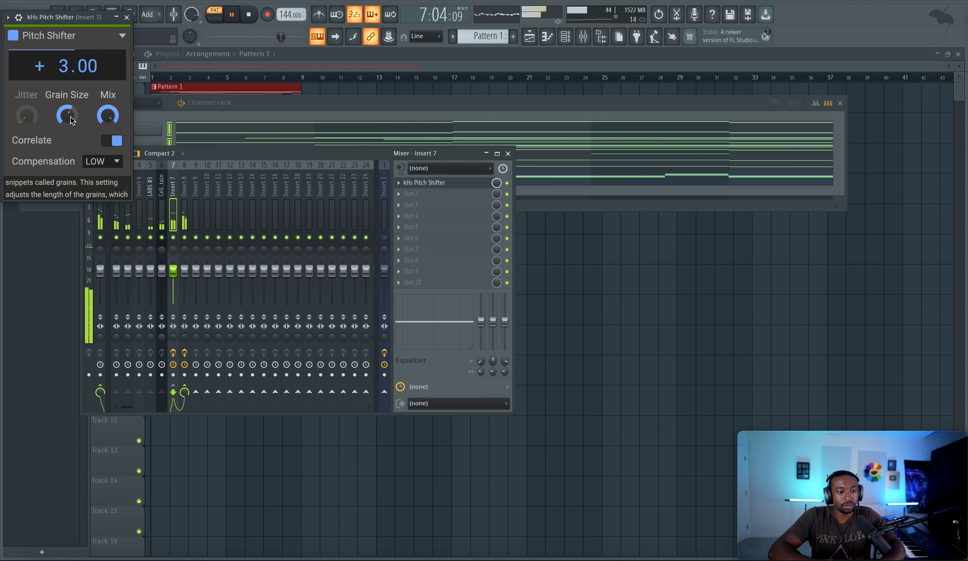
drag(67, 115, 67, 113)
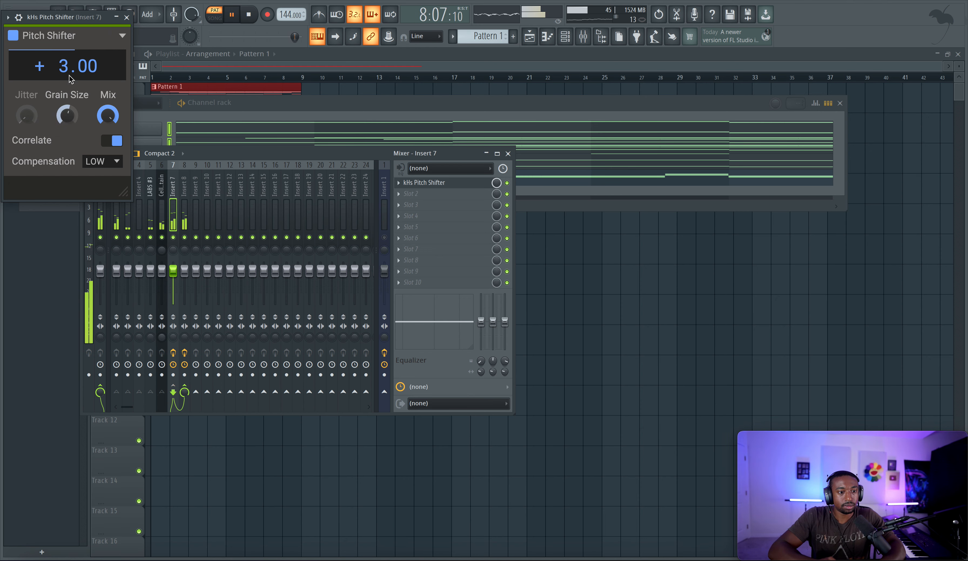
drag(64, 68, 64, 74)
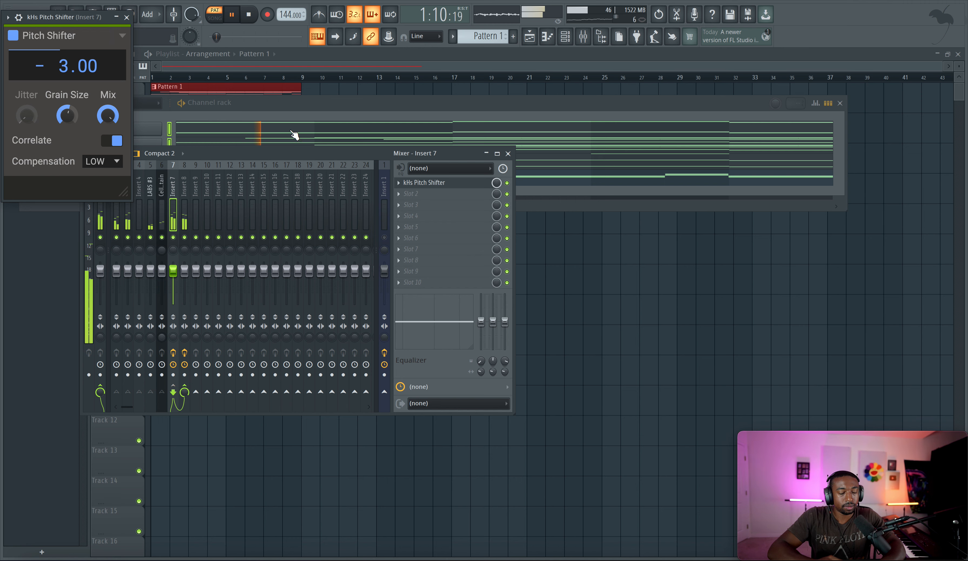
Step: Load Crystallizer in the second slot of Insert 7, stop playback, and close every window except the mixer
click(404, 197)
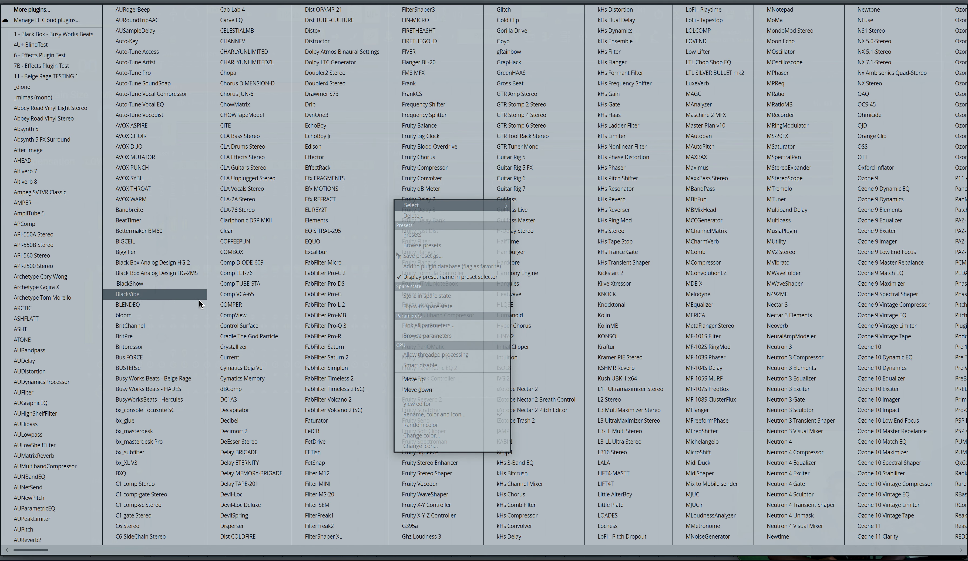
click(227, 347)
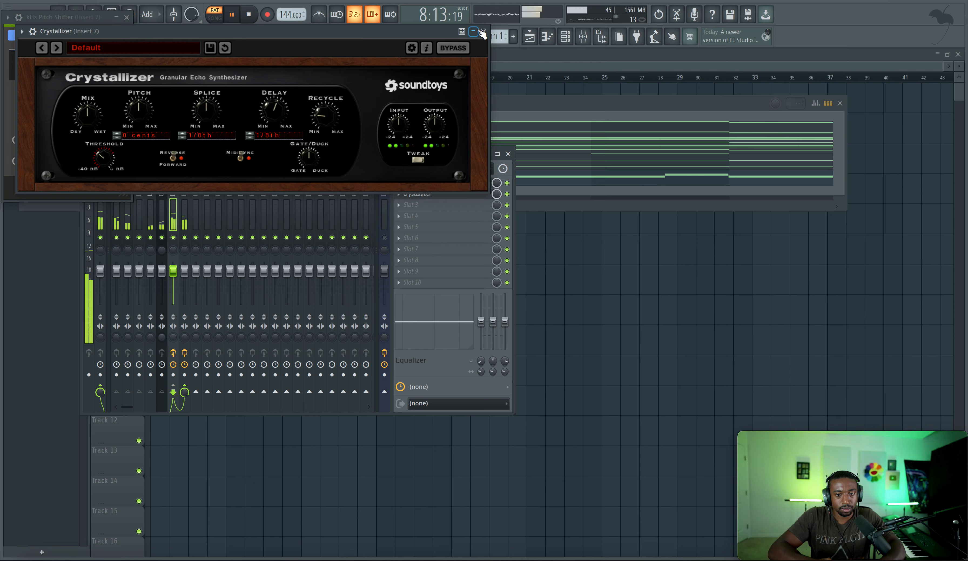
click(481, 33)
key(space)
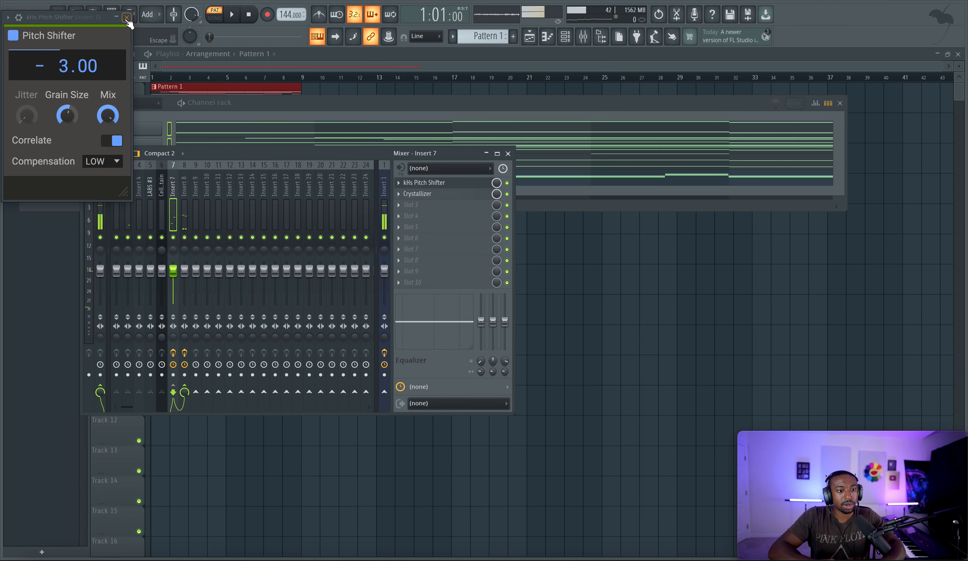
key(Escape)
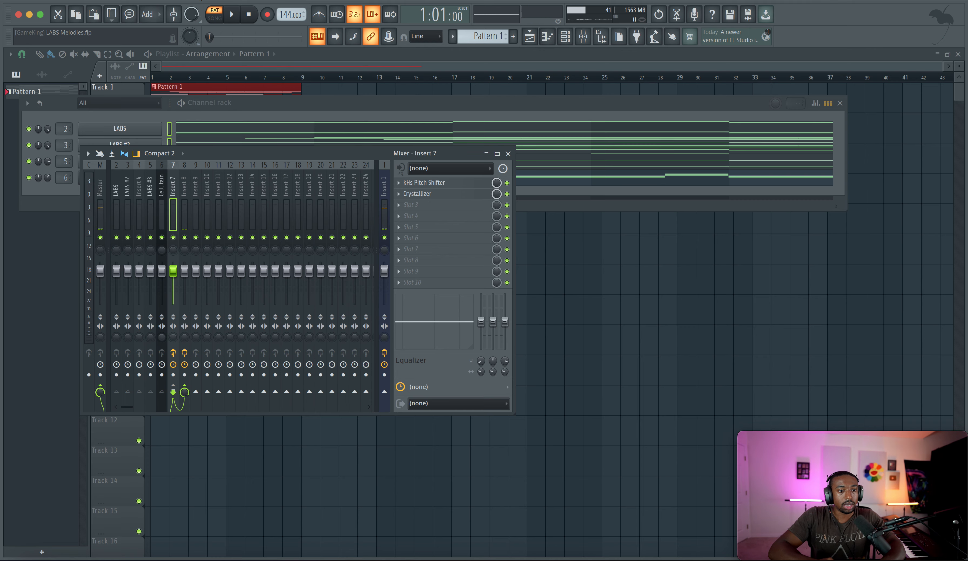
click(196, 0)
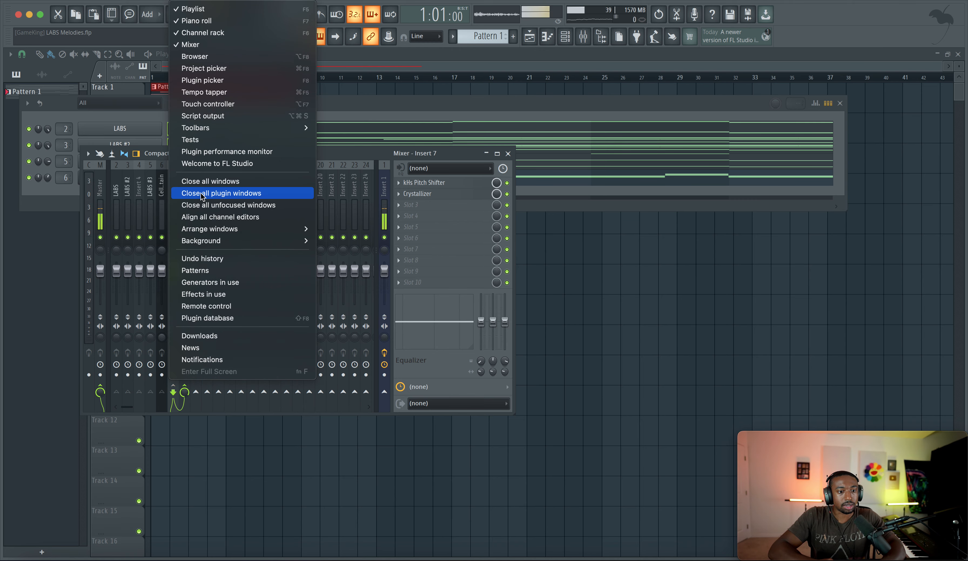
click(226, 202)
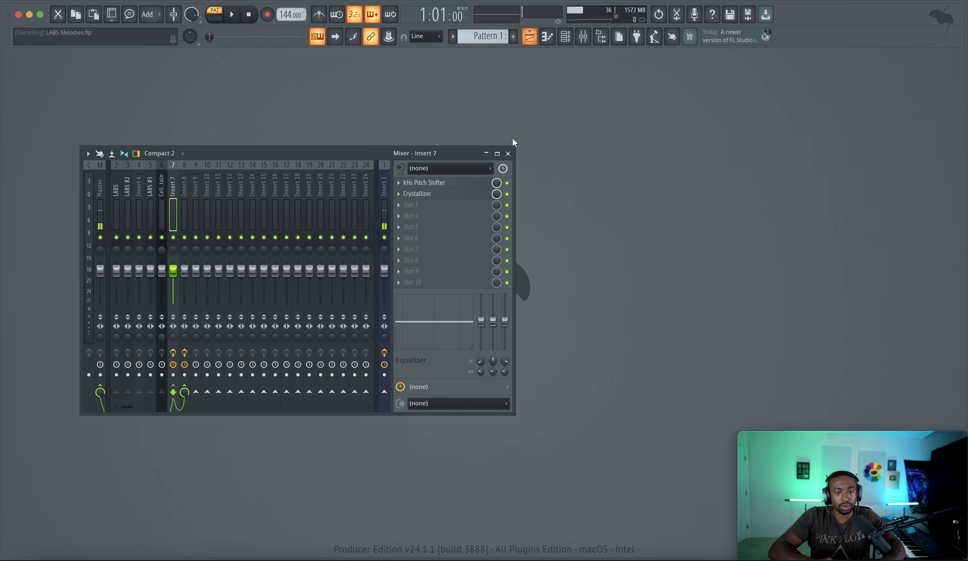
Step: Set the Crystallizer pitch on Insert 7 to 1200 cents while the pattern plays, and close the plugin
click(432, 195)
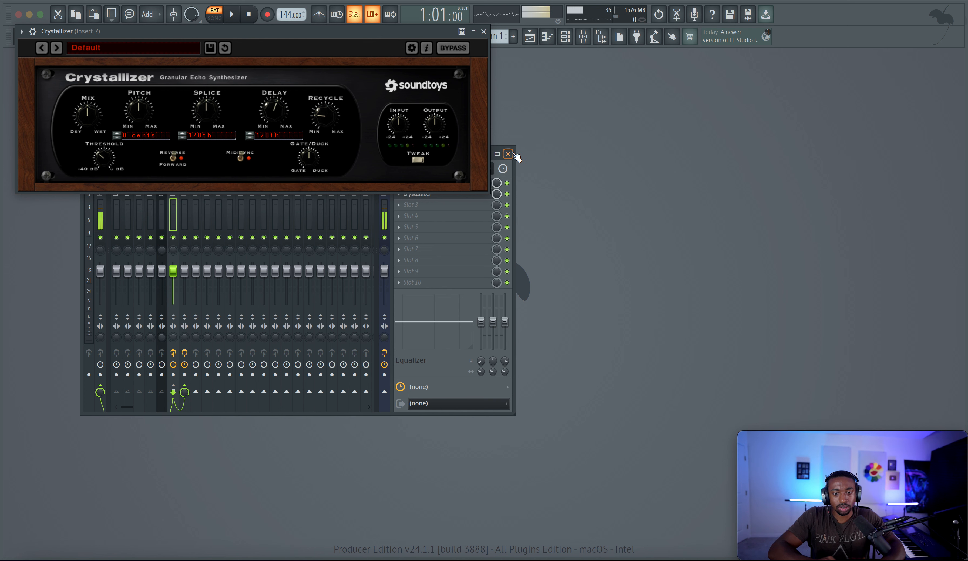
click(508, 154)
key(space)
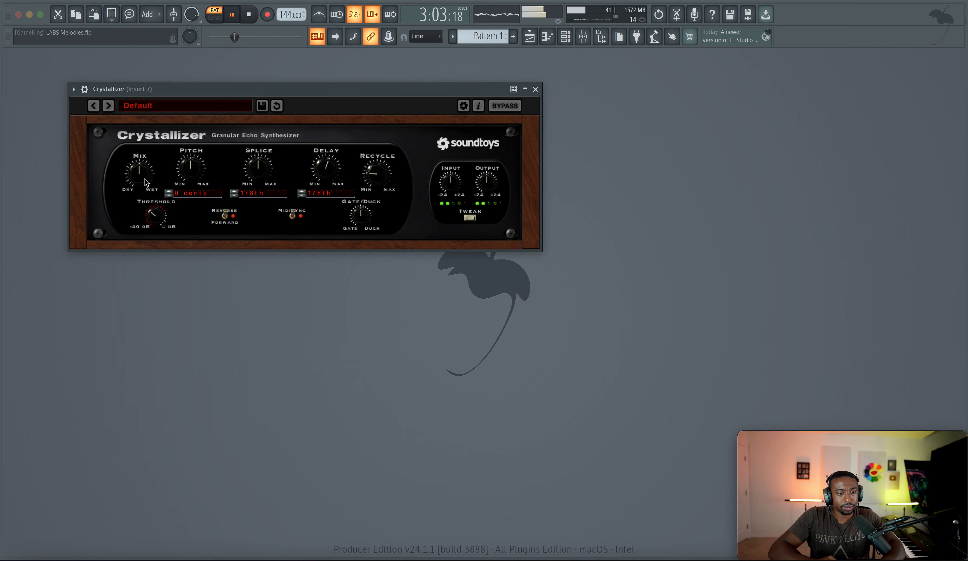
drag(193, 175, 205, 119)
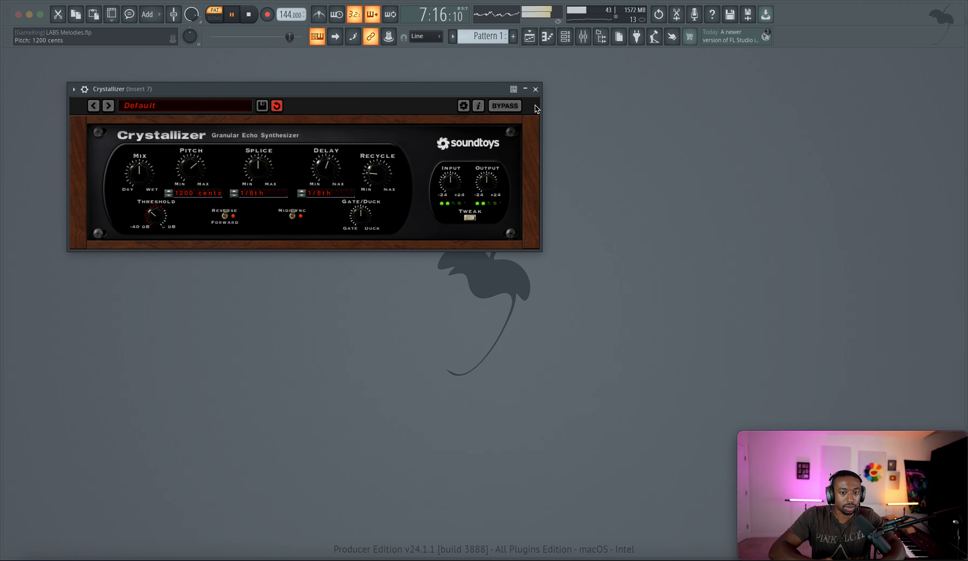
click(535, 89)
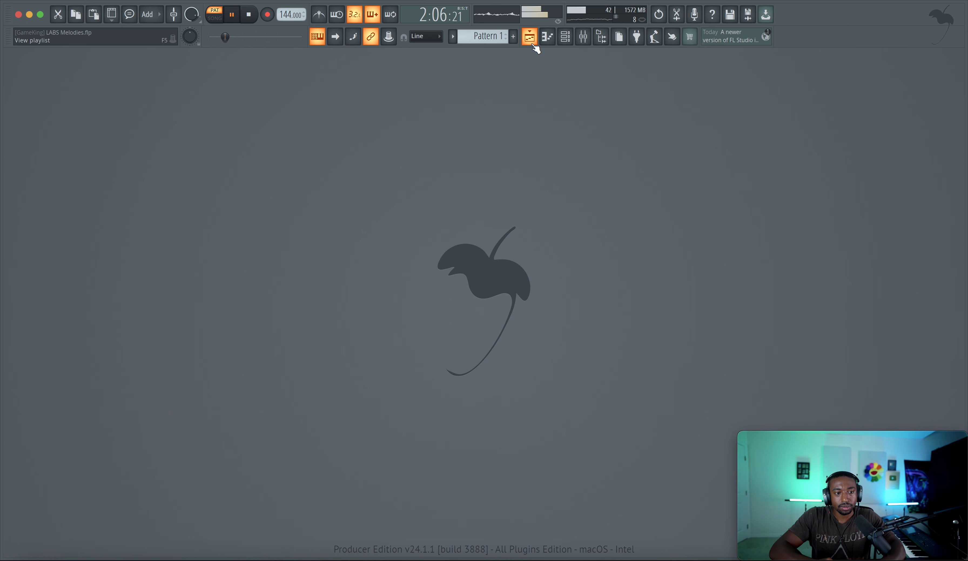
key(space)
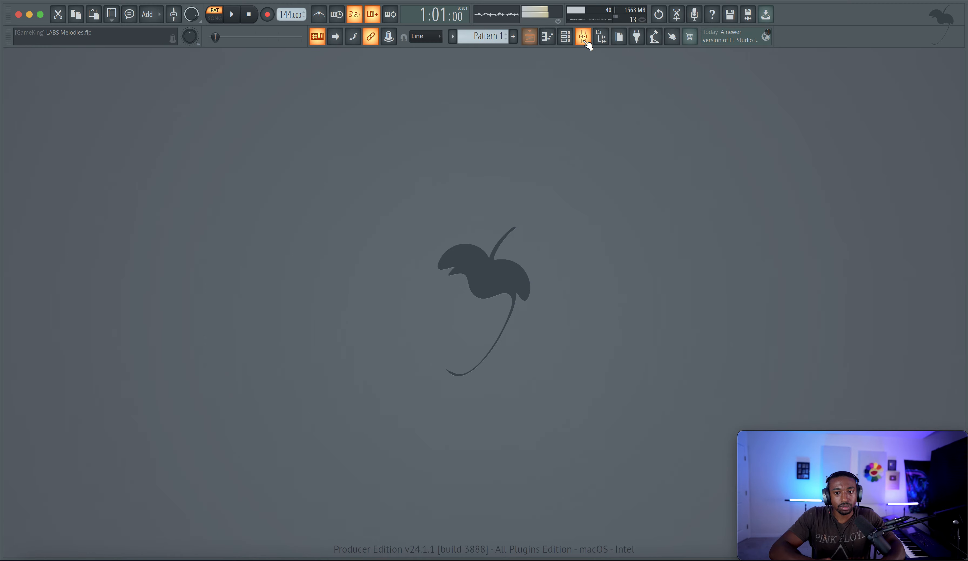
Step: Place a second Pattern 1 clip at bar 9 on Track 1 of the playlist
click(583, 36)
click(529, 42)
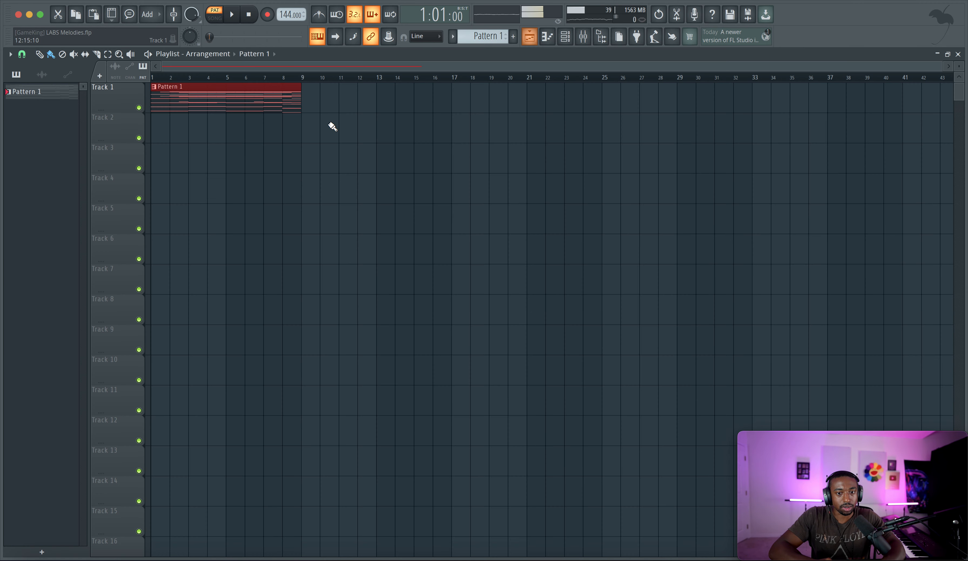
click(321, 106)
drag(364, 101, 351, 100)
Step: Create an automation clip for Crystallizer's mix level on Insert 7 and lower its start point to the minimum for a rising ramp
click(583, 36)
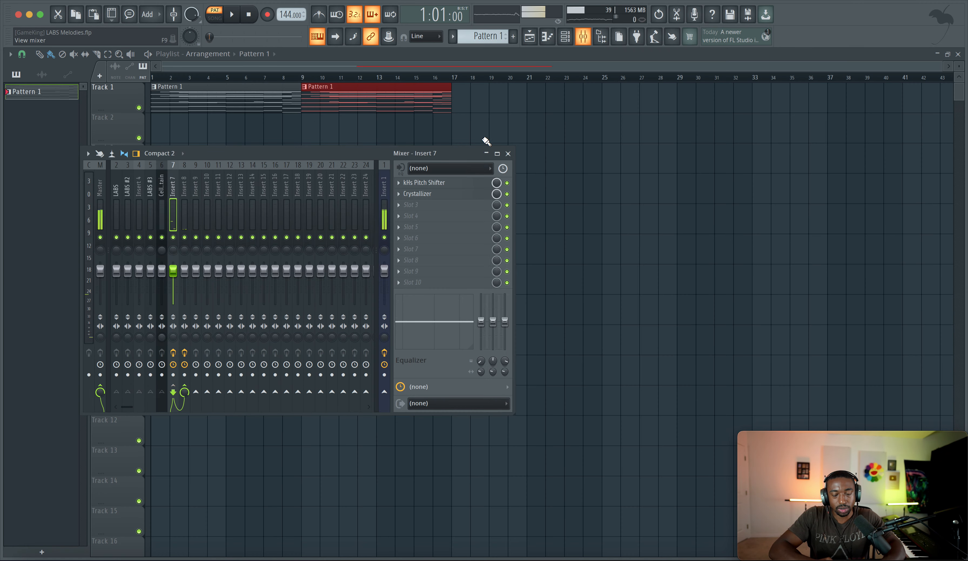
right_click(498, 193)
click(536, 274)
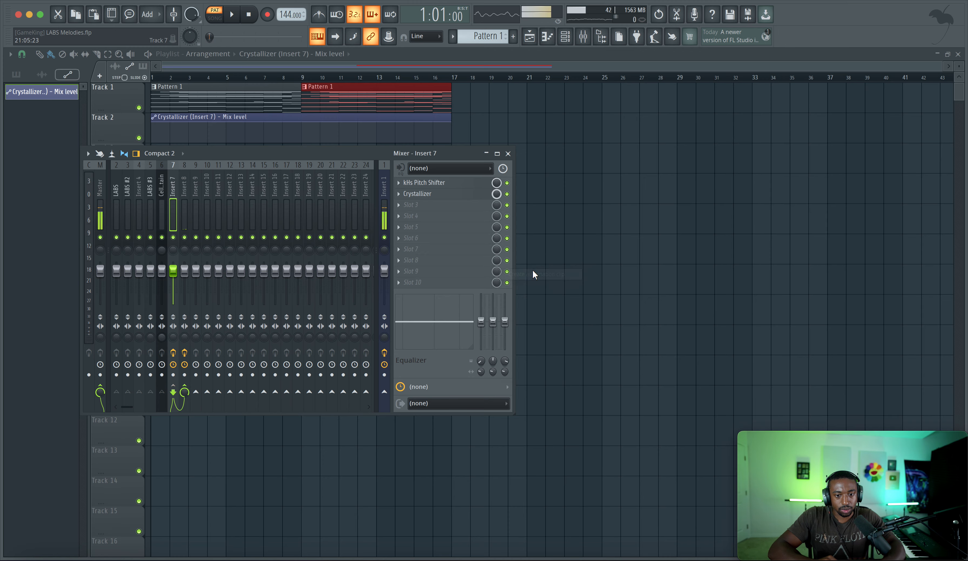
drag(155, 123, 149, 185)
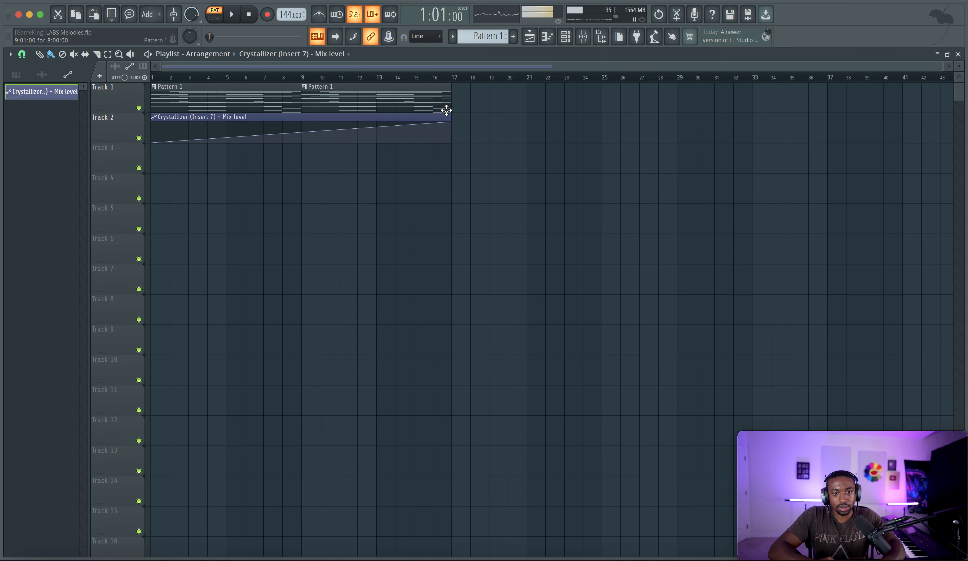
Step: Switch playback to Song mode, play the arrangement from the start, and close the playlist and mixer
key(space)
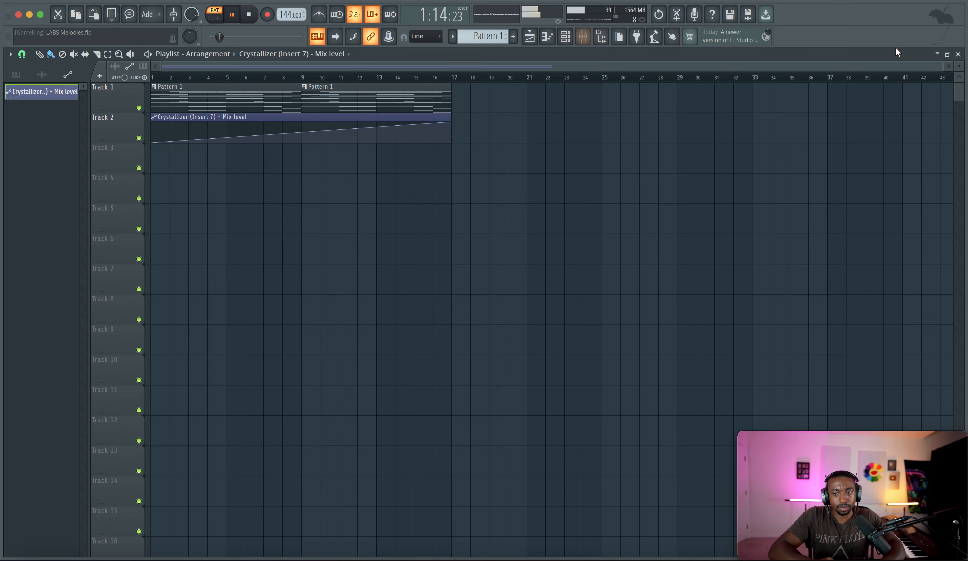
click(215, 15)
key(space)
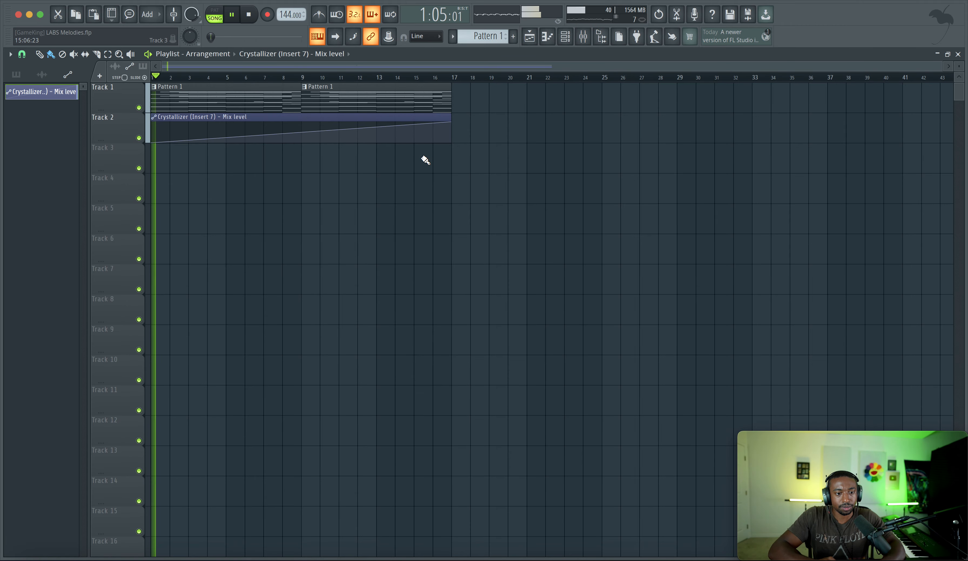
click(958, 54)
click(508, 153)
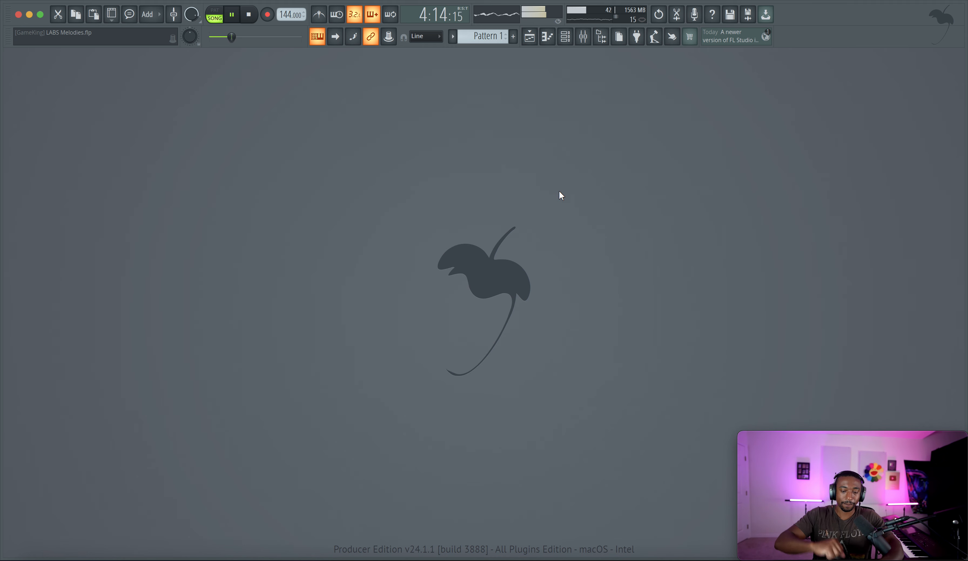
Step: Listen to the arrangement through to bar 16, reopen the mixer, and stop playback
click(583, 37)
click(508, 153)
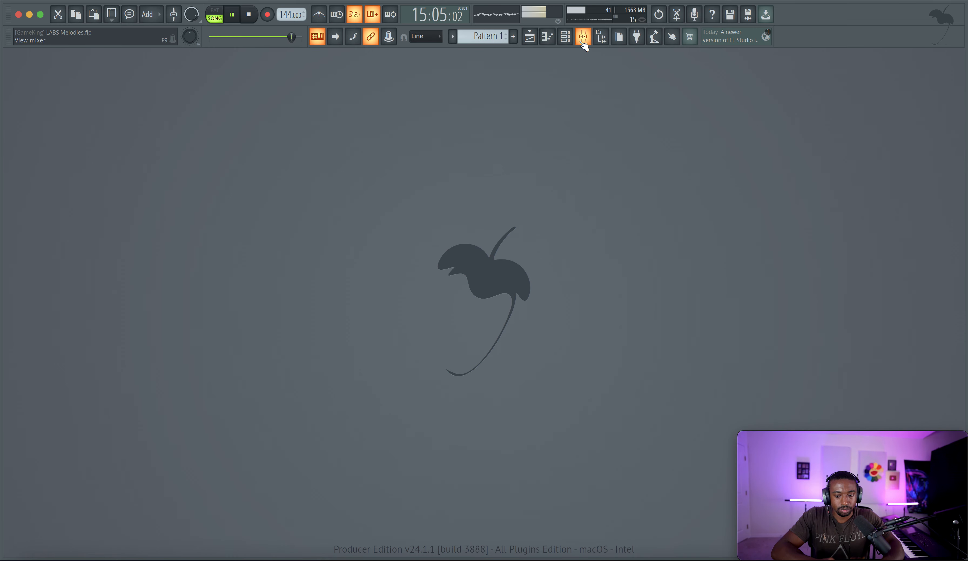
click(584, 43)
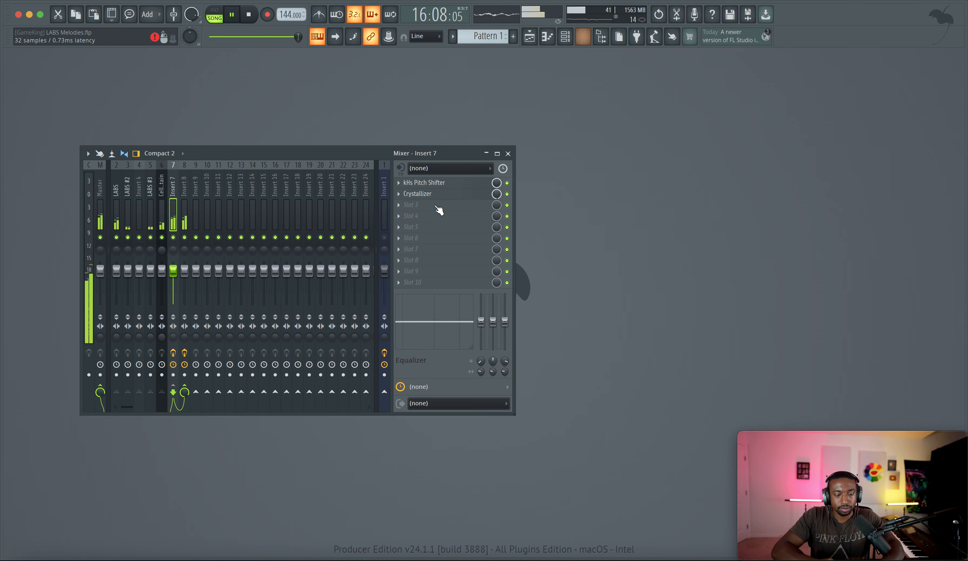
key(space)
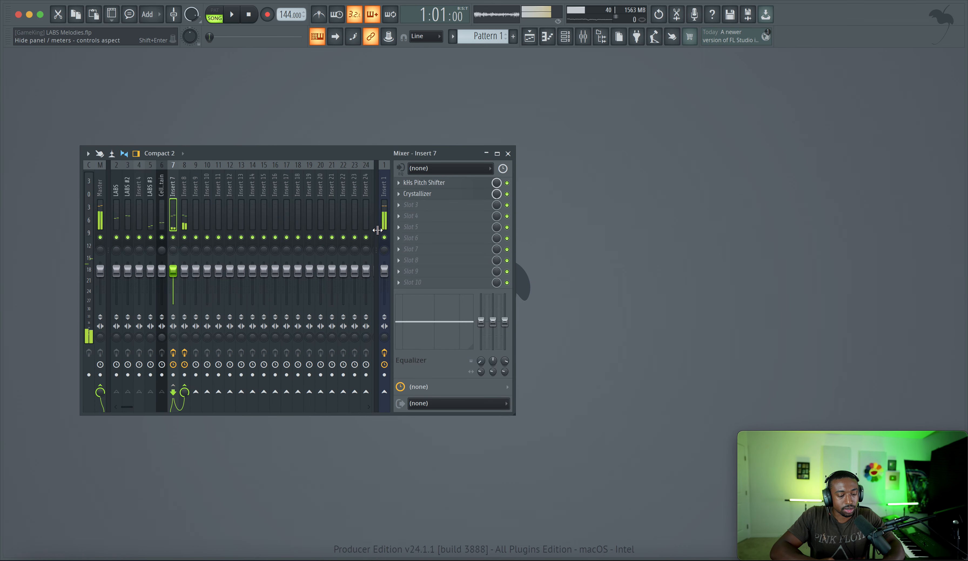